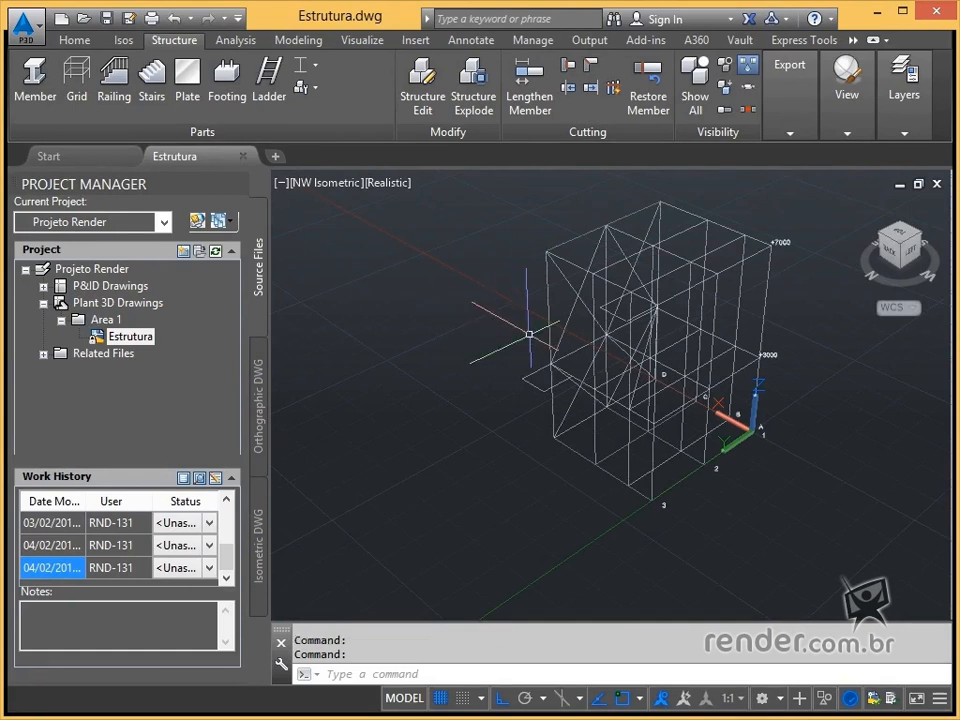
- Open the structural member settings and preview the AISC HSS-Rect and C shape types
middle_drag(529, 334, 438, 350)
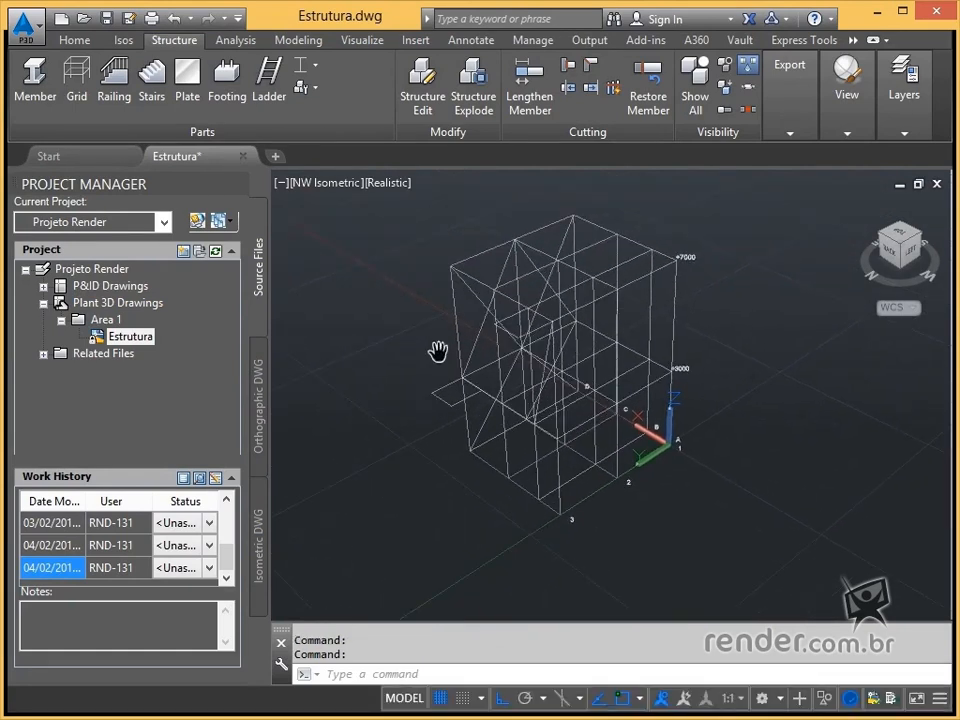
click(305, 92)
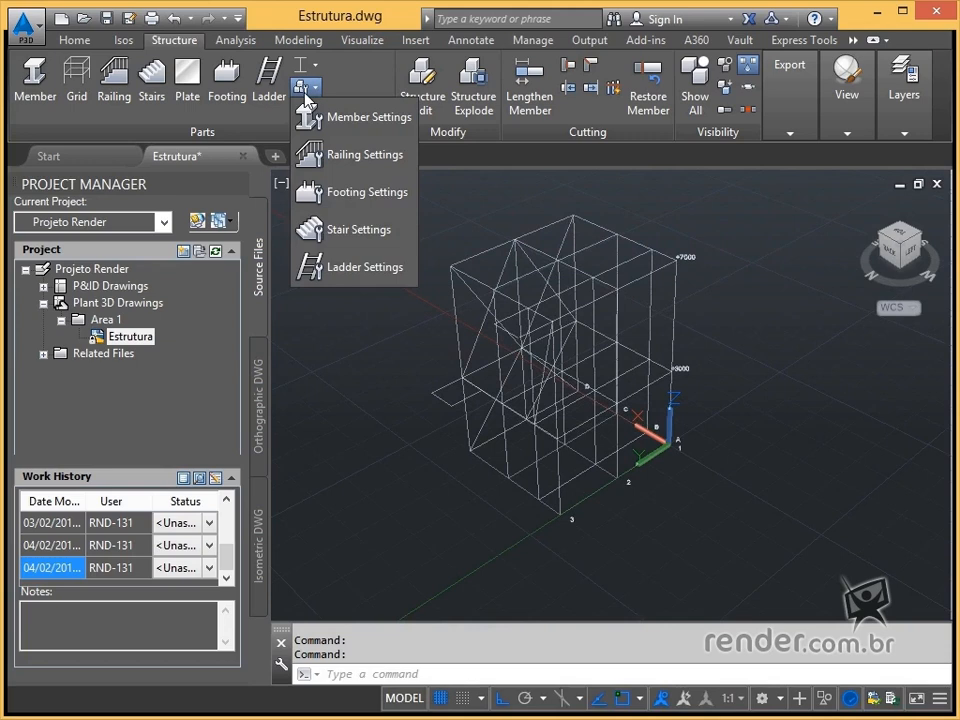
click(382, 131)
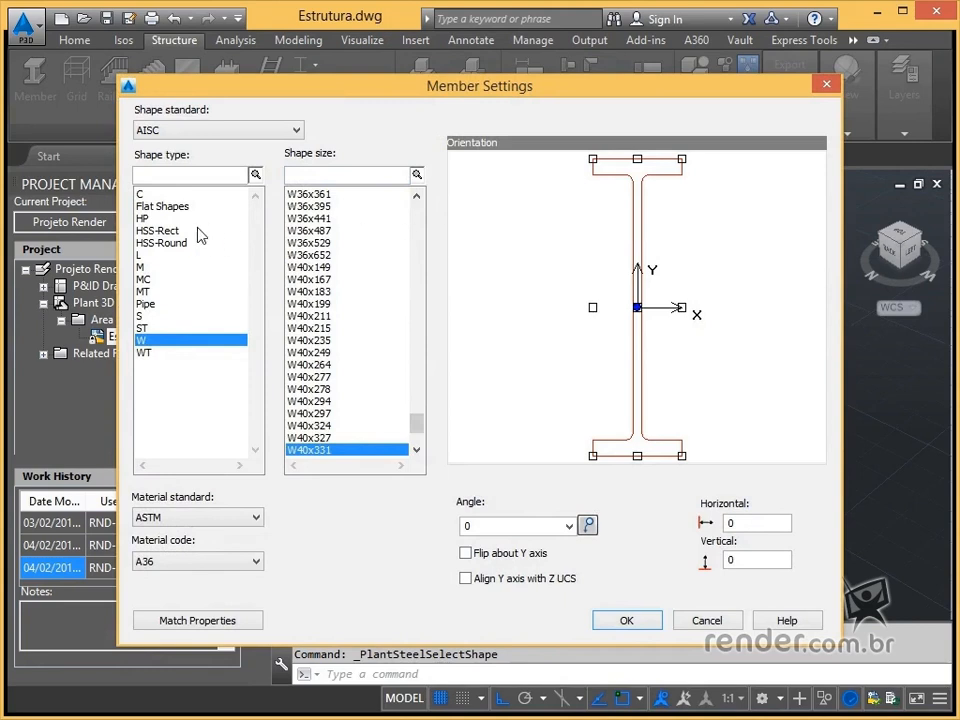
click(152, 230)
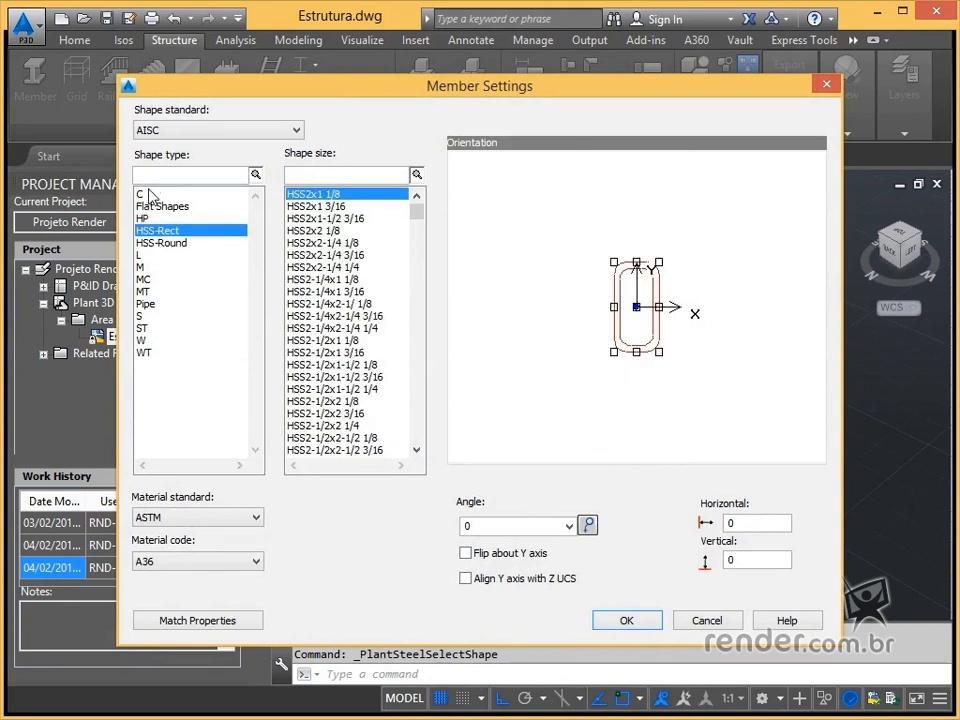
click(143, 194)
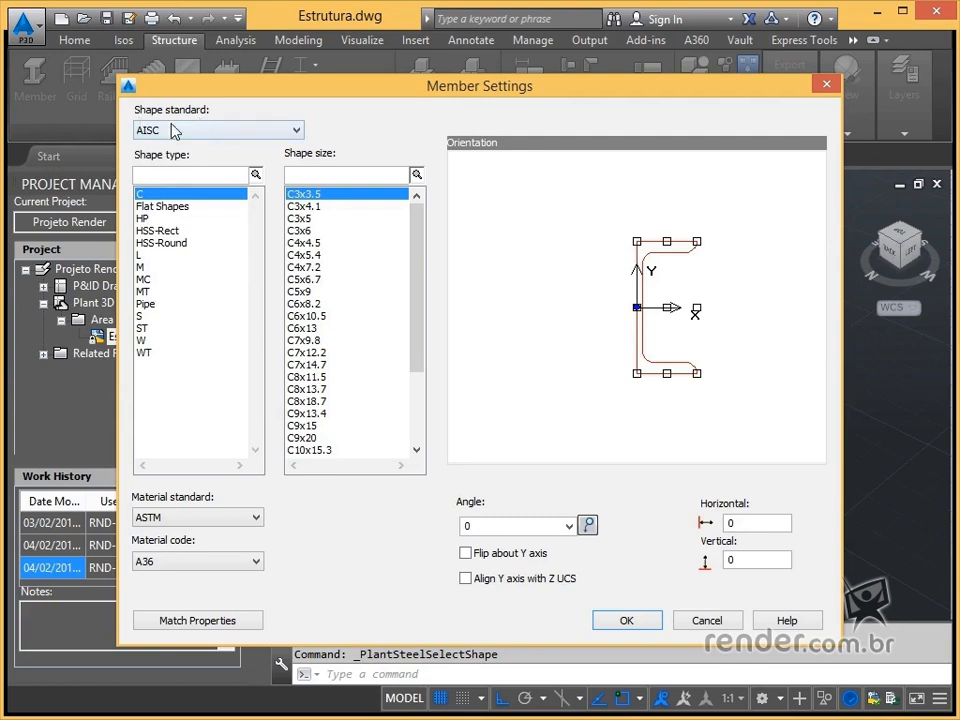
- Set the shape standard to DIN and preview its rectangle, T and HEA shape types
click(184, 131)
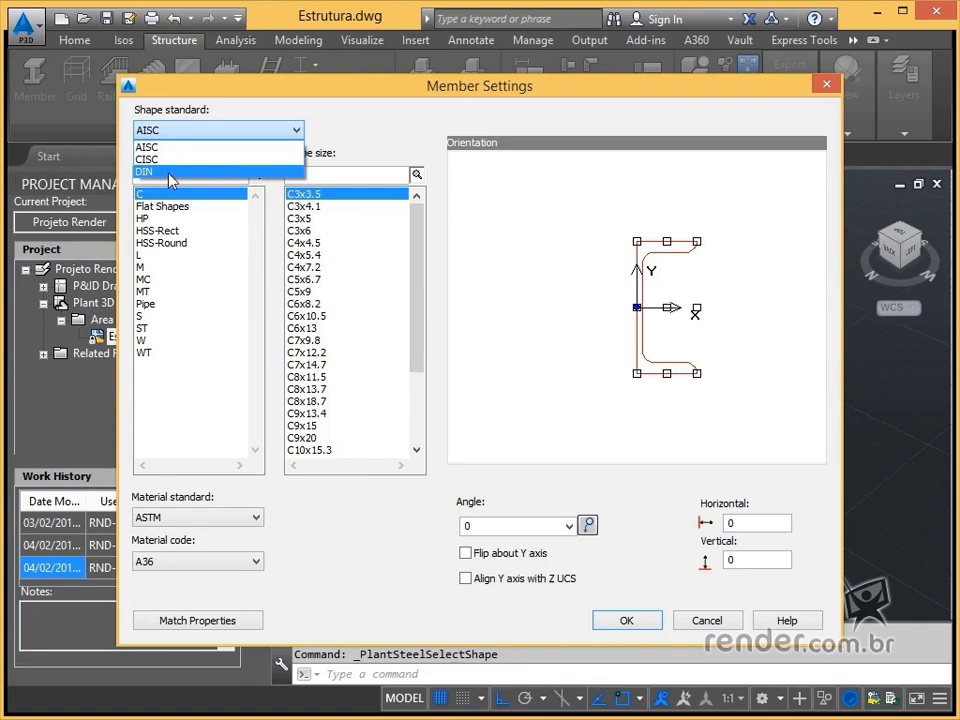
click(169, 173)
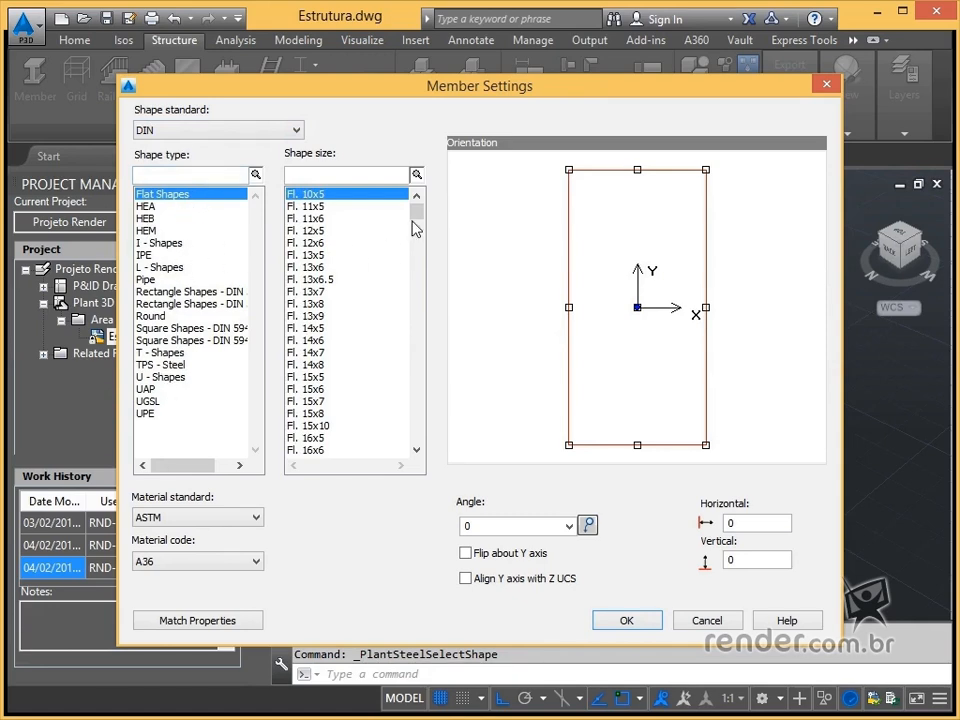
mouse_move(417, 222)
mouse_down()
mouse_move(414, 435)
mouse_move(418, 208)
mouse_move(416, 445)
mouse_move(418, 208)
mouse_up()
click(148, 304)
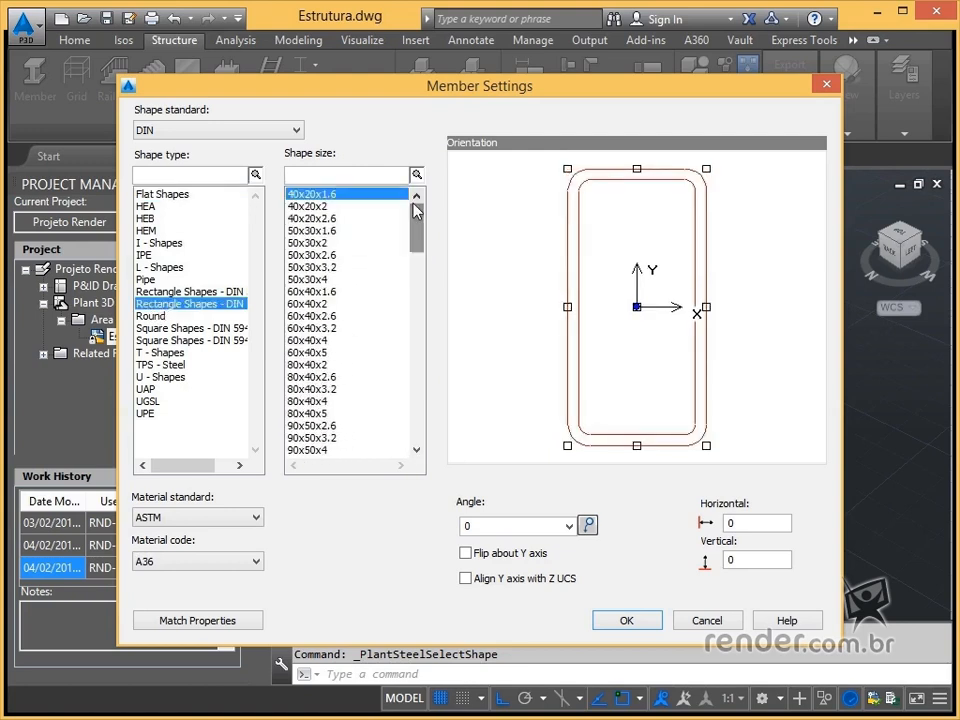
click(168, 355)
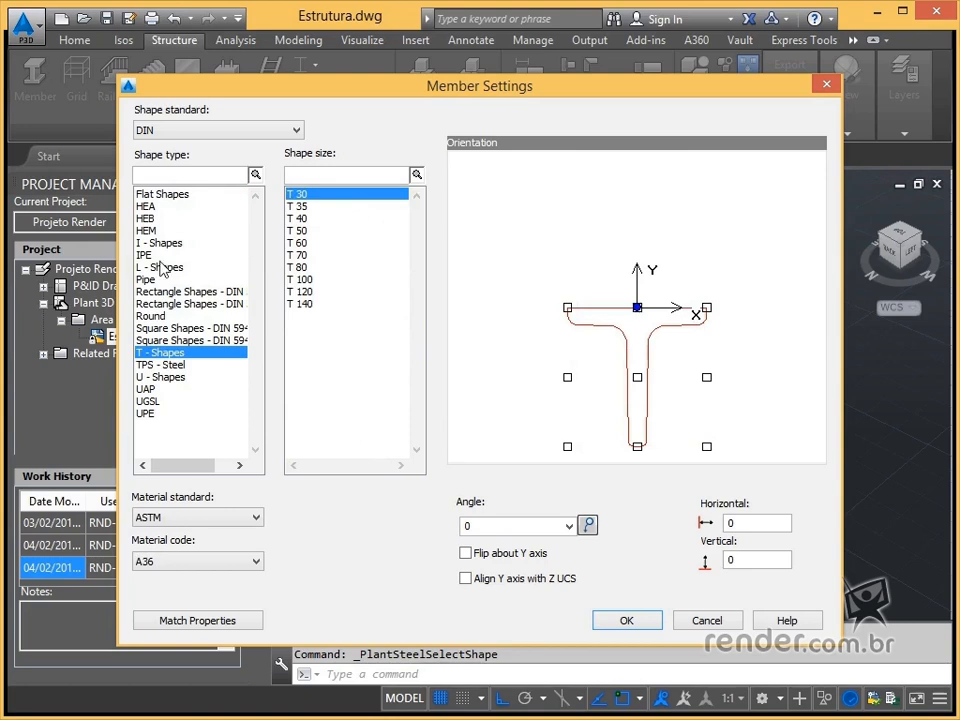
click(154, 207)
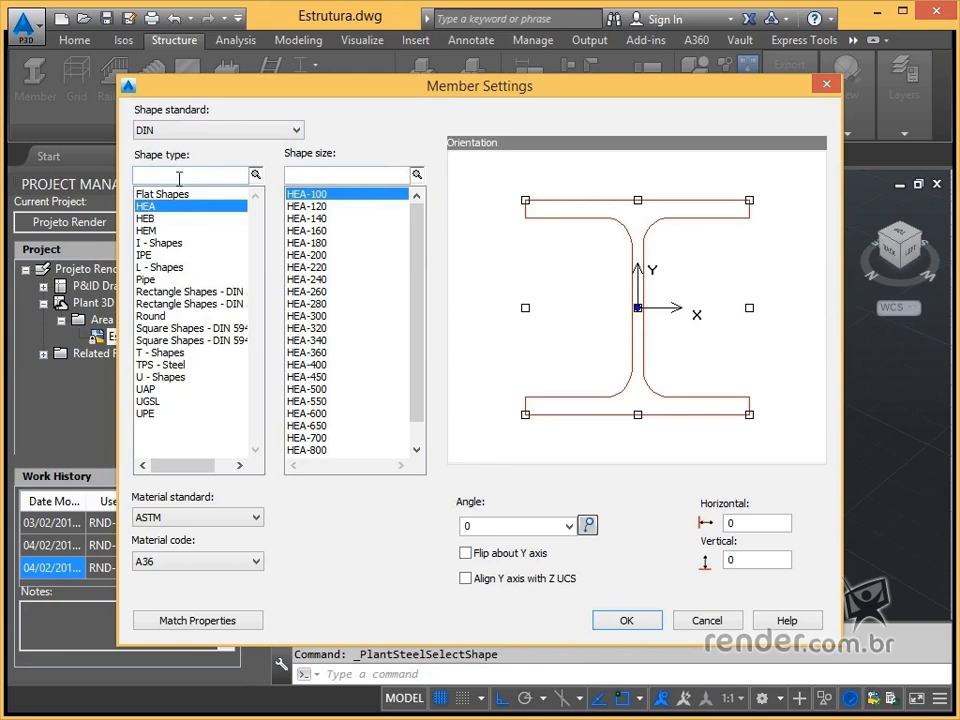
mouse_move(415, 234)
mouse_down()
mouse_move(416, 276)
mouse_move(414, 230)
mouse_up()
- Filter the DIN shape types by "square"
text(squaere)
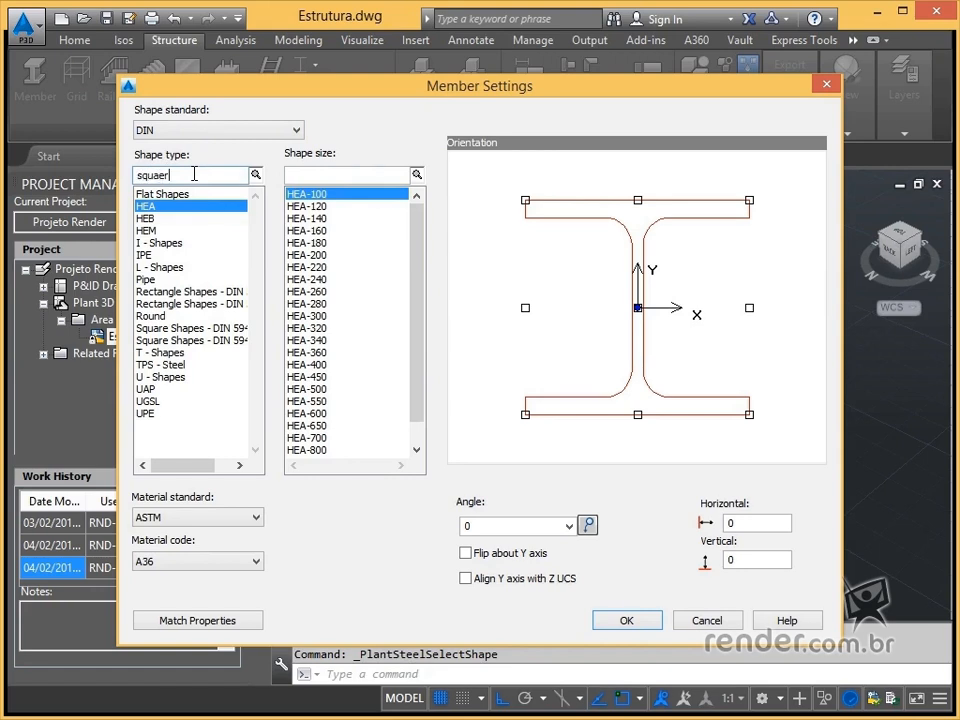
key(BackSpace)
key(BackSpace)
key(BackSpace)
text(re)
click(255, 175)
- Choose the second DIN square shape type and filter its sizes by 200 to pick 200x200x5
click(321, 175)
text(200)
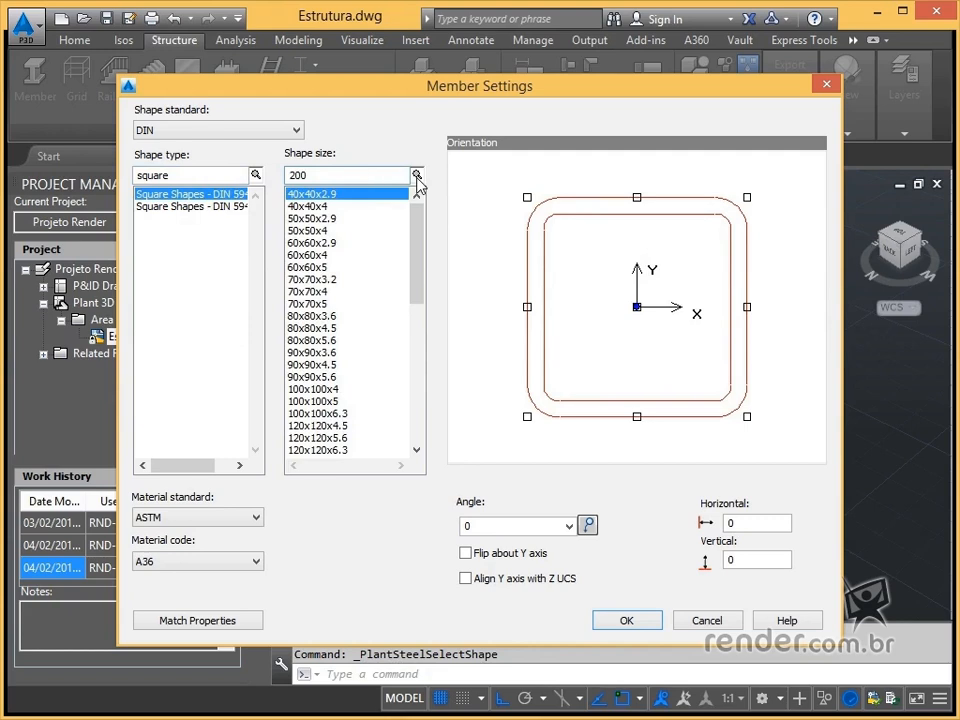
click(417, 176)
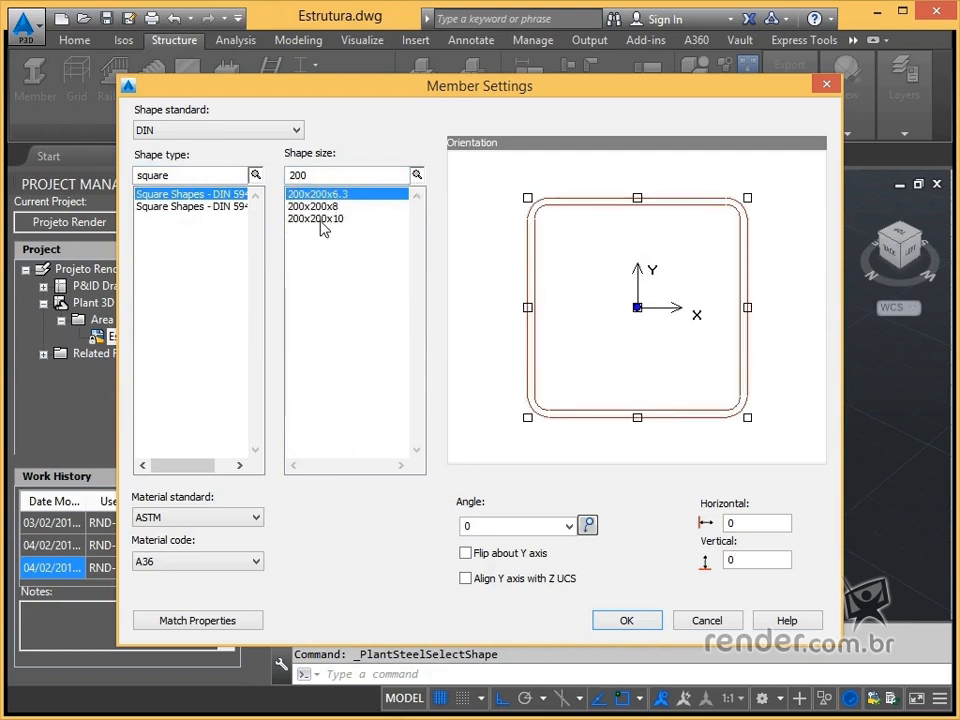
click(178, 207)
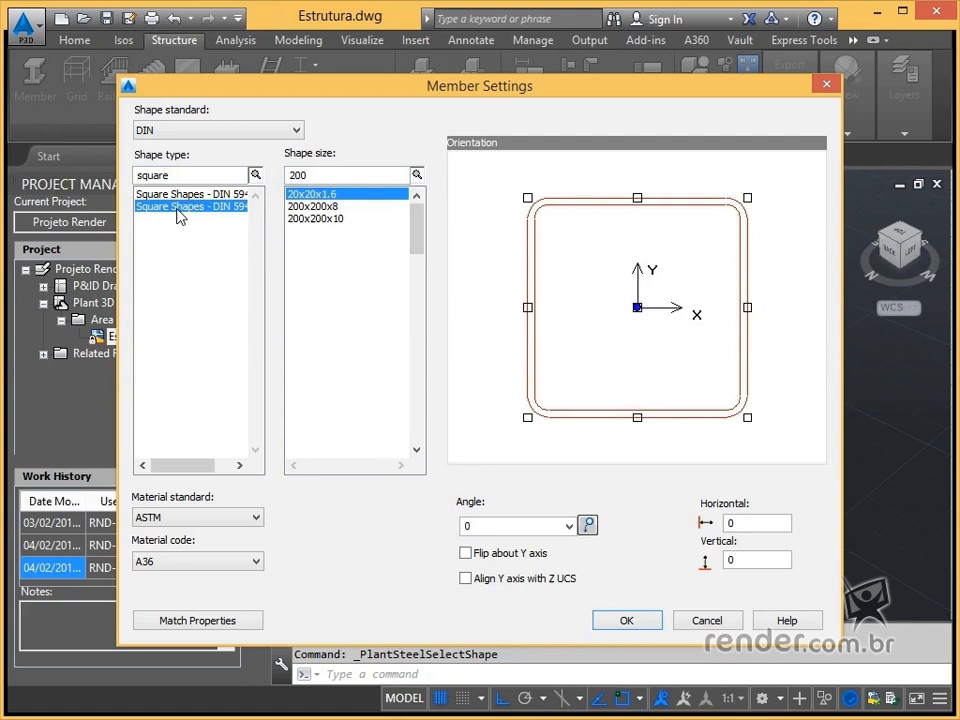
click(419, 178)
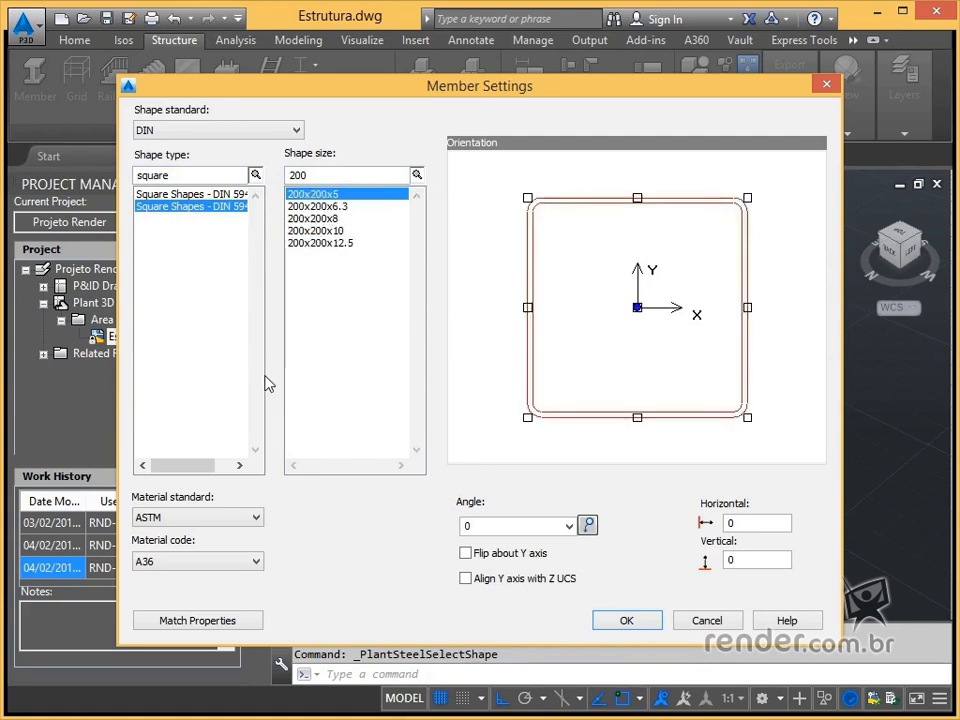
- Set the member's material standard to ASTM and its material code to A36
click(200, 519)
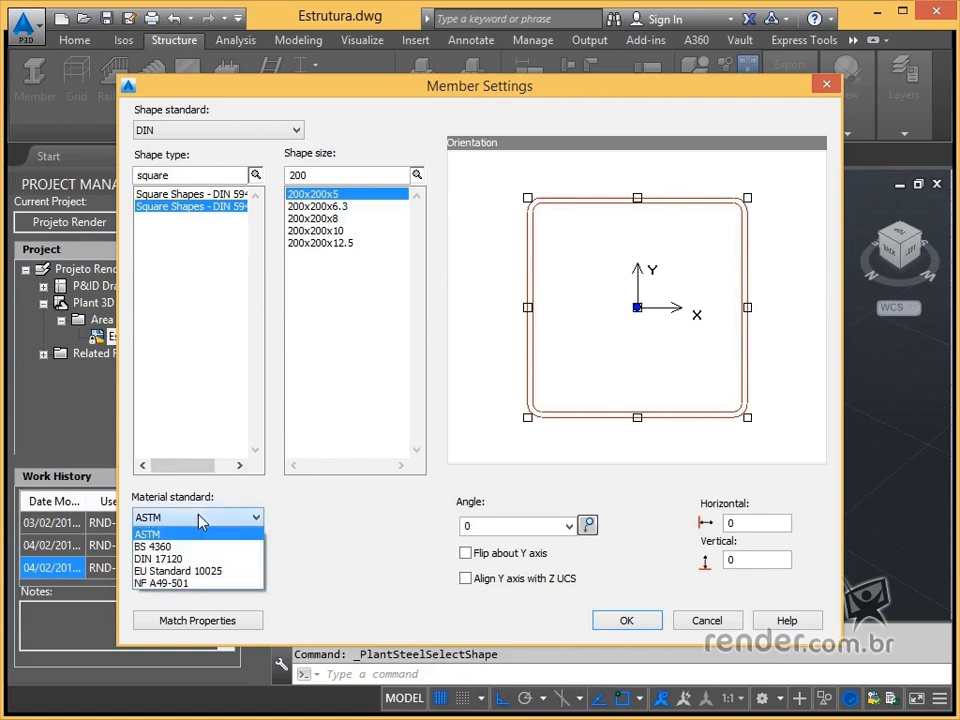
click(150, 535)
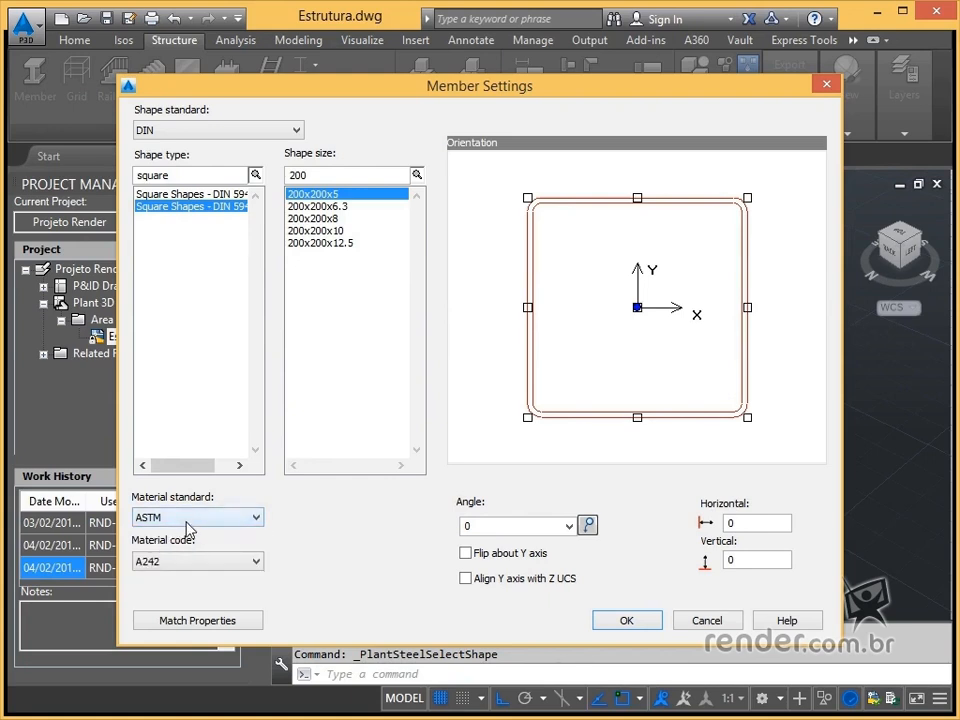
click(186, 563)
click(186, 563)
drag(393, 86, 402, 31)
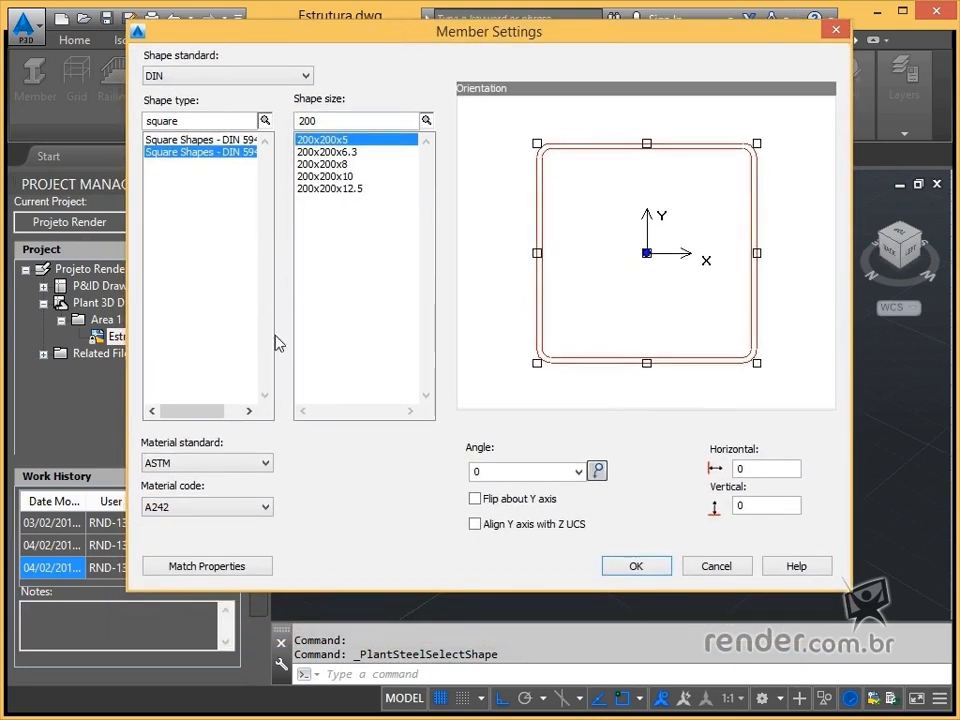
click(206, 509)
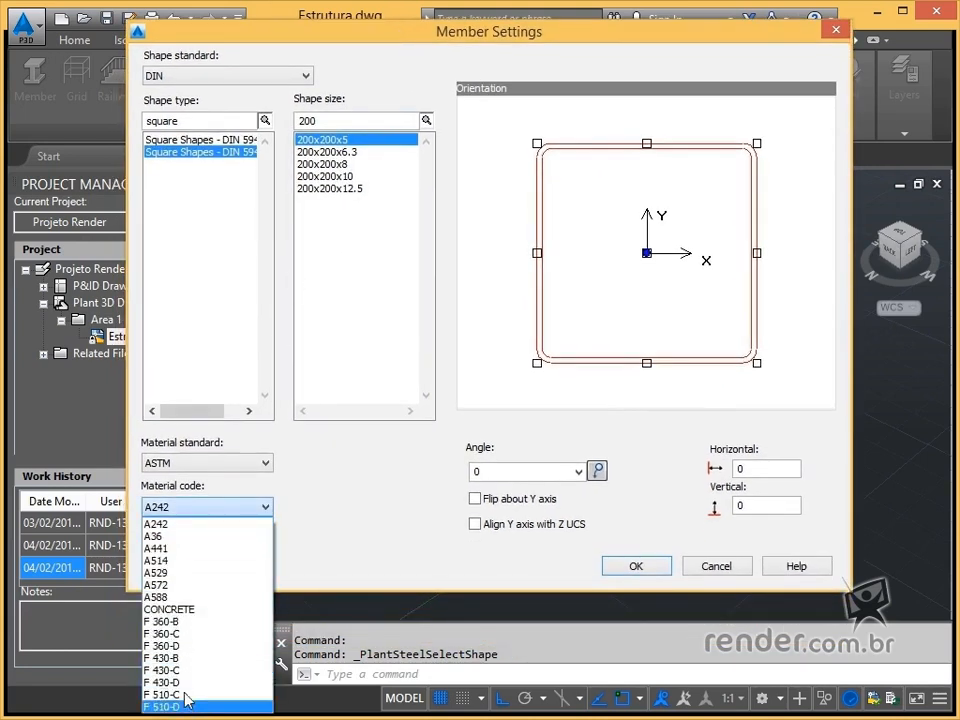
click(180, 537)
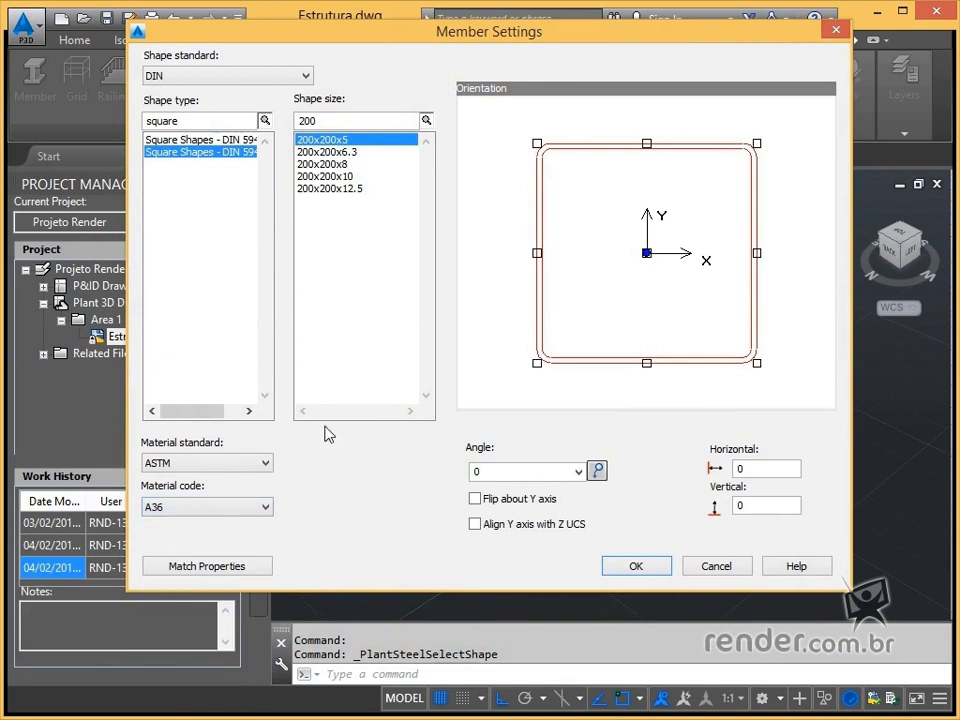
drag(511, 46, 498, 109)
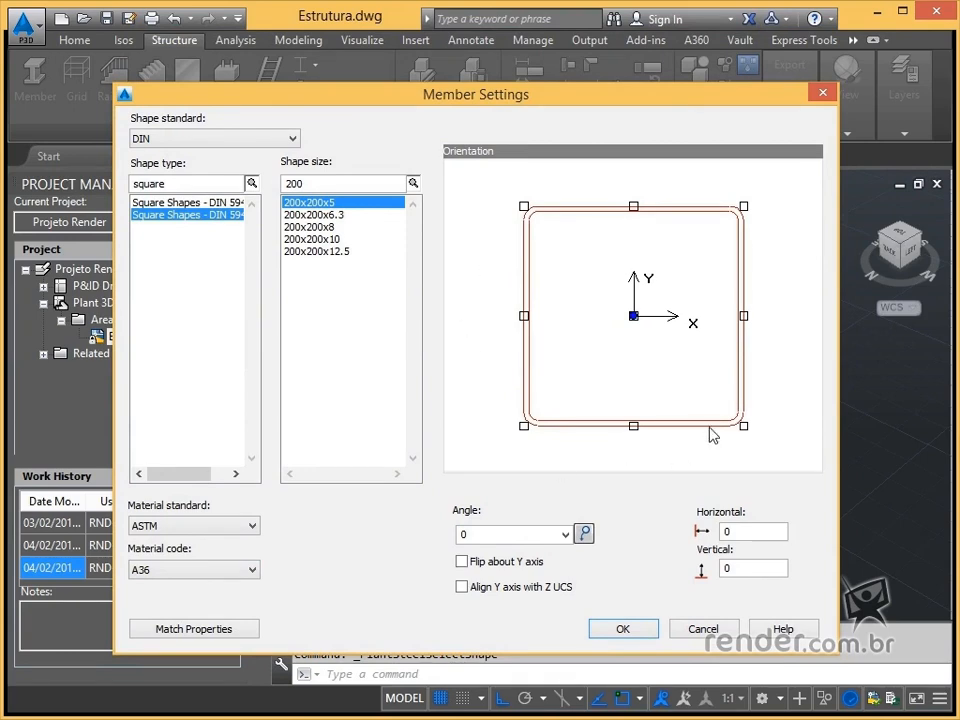
- Try different insertion points on the square section, covering corners, edge midpoints and centre, ending at the lower-right corner
click(524, 206)
click(633, 206)
click(633, 426)
click(744, 316)
click(524, 316)
click(633, 316)
click(633, 426)
click(743, 426)
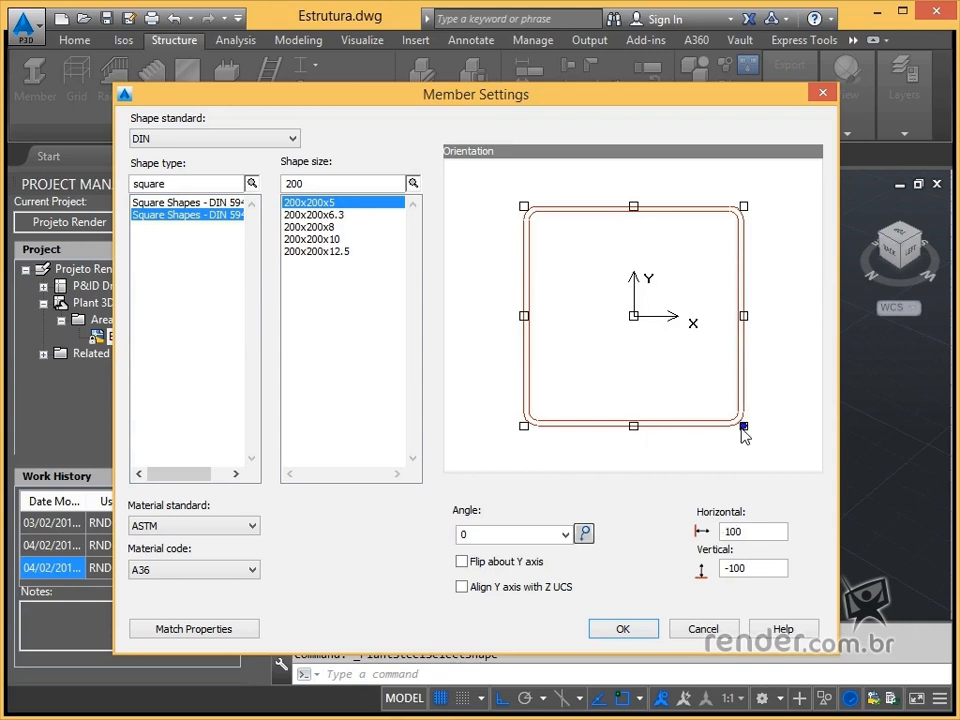
- Try horizontal and vertical insertion offsets of 50, and return the insertion point to the section's centre
double_click(746, 532)
text(50)
drag(782, 568, 719, 568)
text(50)
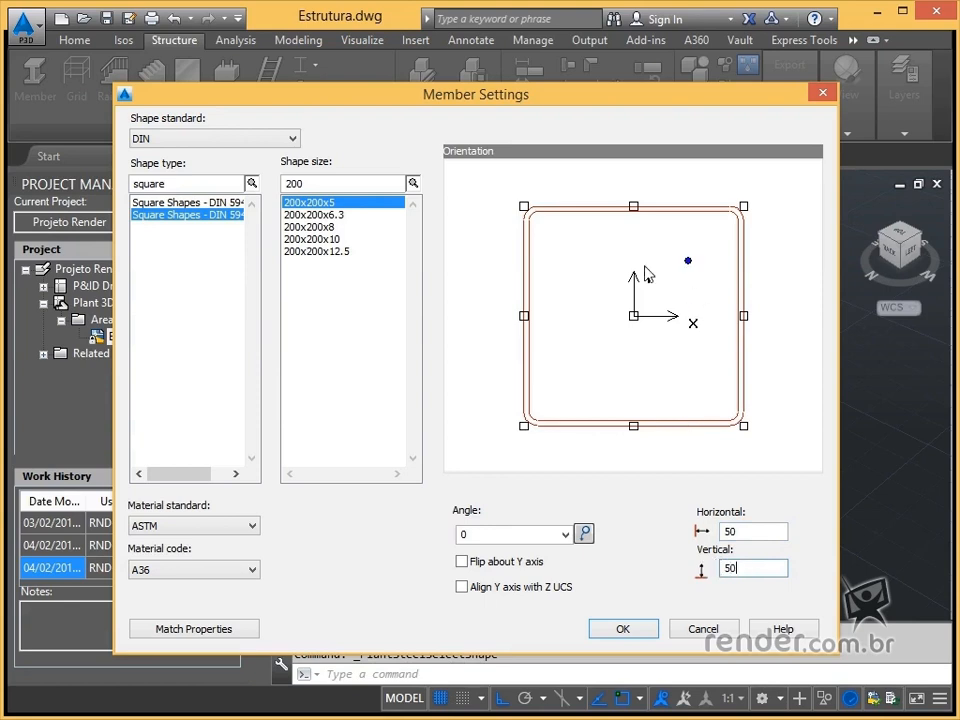
click(634, 315)
- Try section rotation angles of 15, 45 and 35 degrees, and restore the angle to 0
click(509, 535)
text(15)
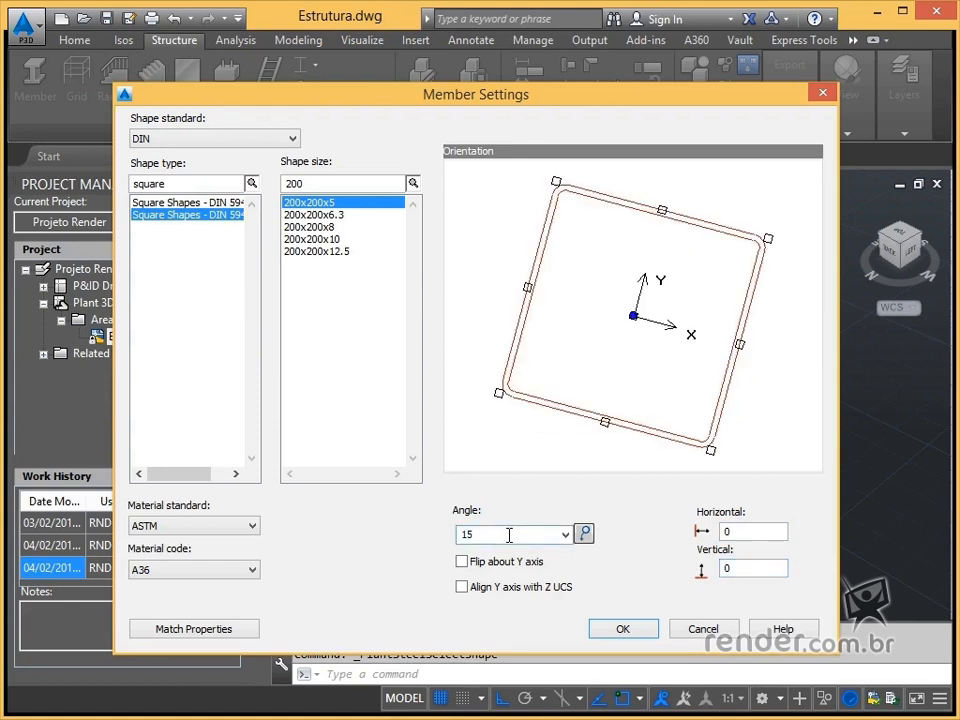
key(BackSpace)
key(BackSpace)
text(45)
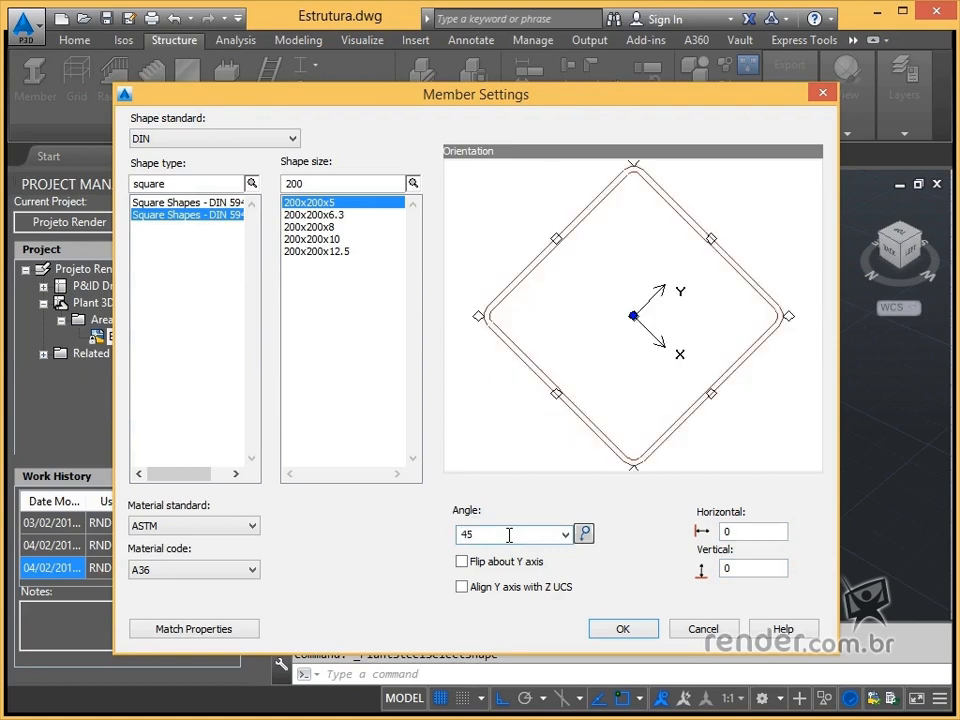
key(BackSpace)
key(BackSpace)
text(35)
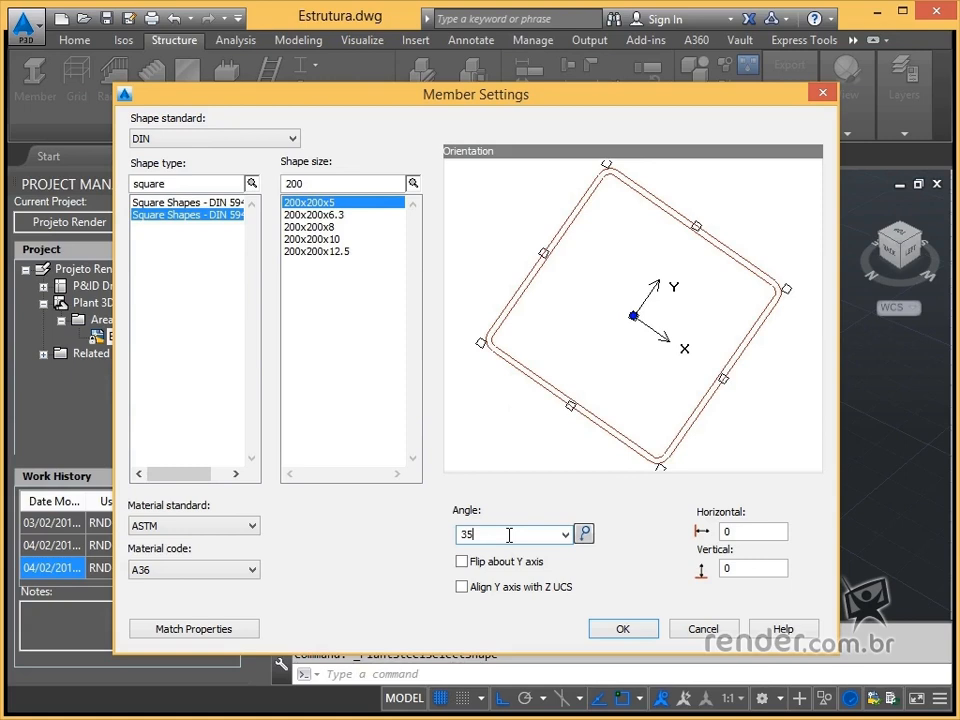
key(BackSpace)
text(0)
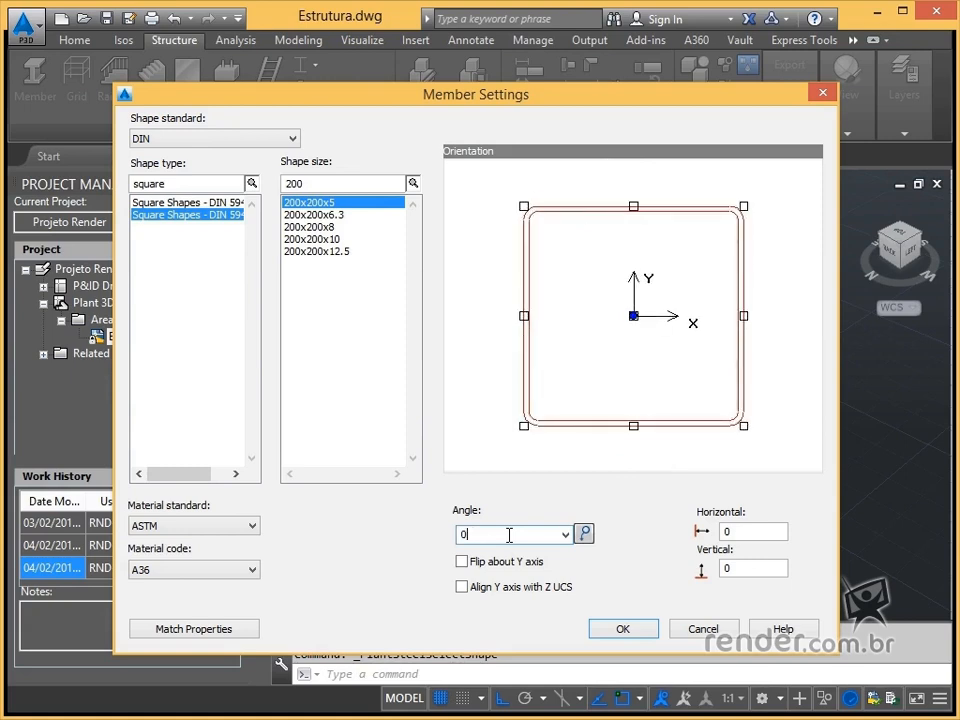
- Preview flipping the section about its Y axis, turn the flip back off and accept the member settings
click(462, 563)
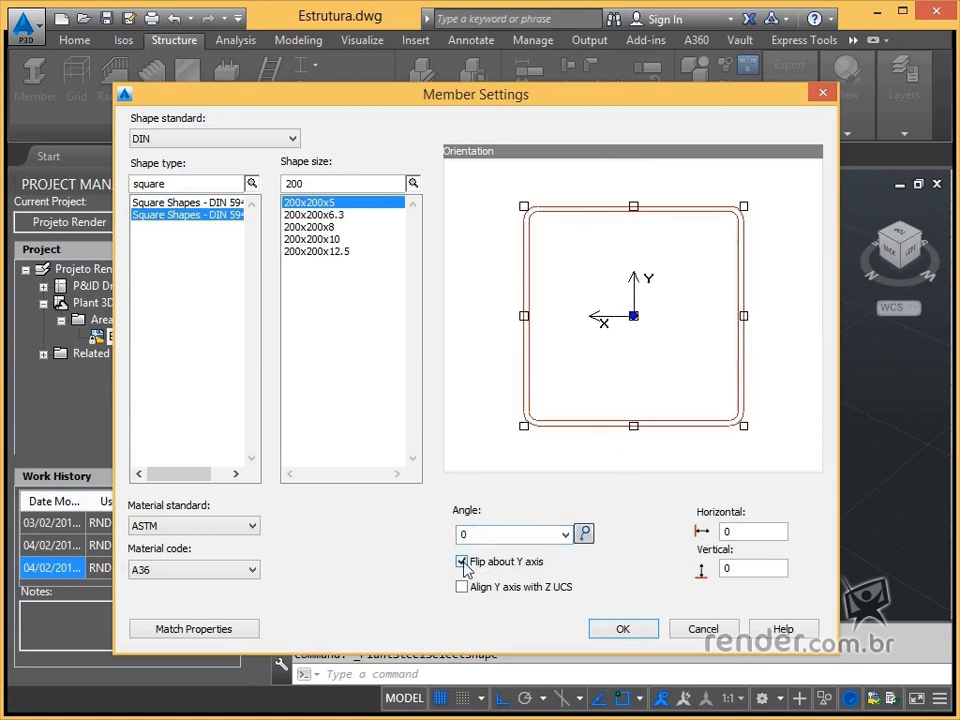
click(462, 563)
click(462, 563)
click(462, 563)
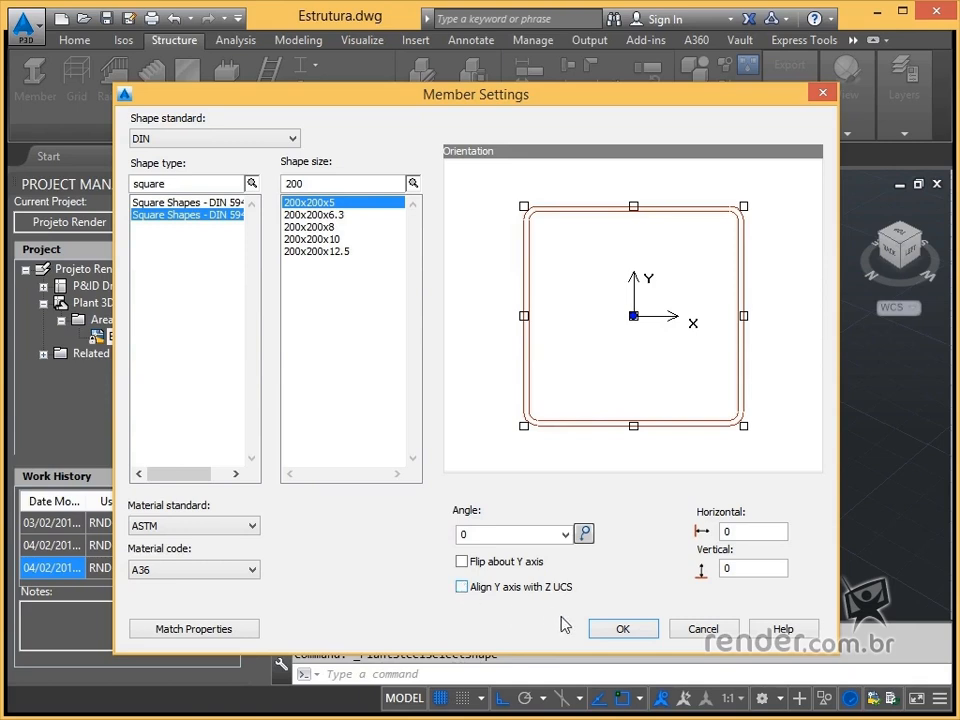
click(622, 630)
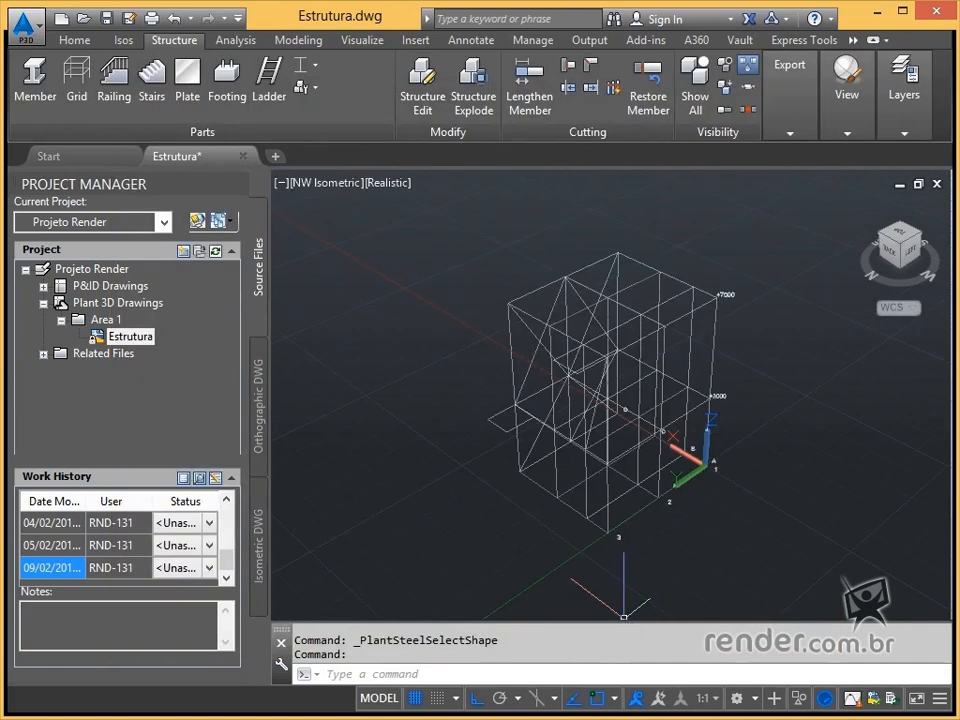
- Place a vertical structural member from the base grid point at 2500, 5000 up to the +7000 level, and select it
click(37, 80)
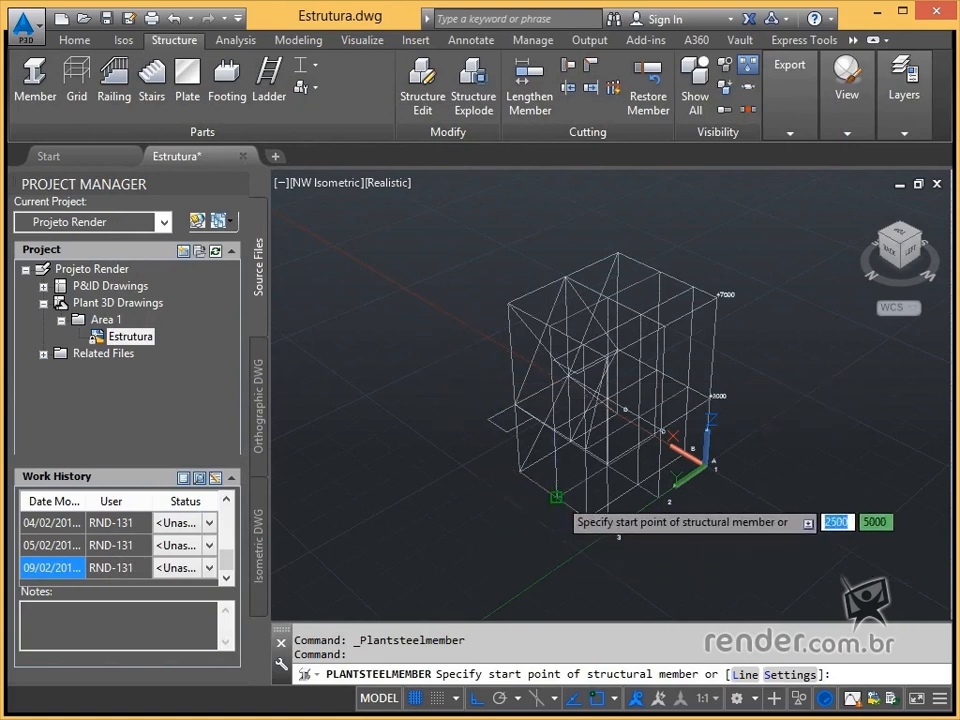
click(556, 497)
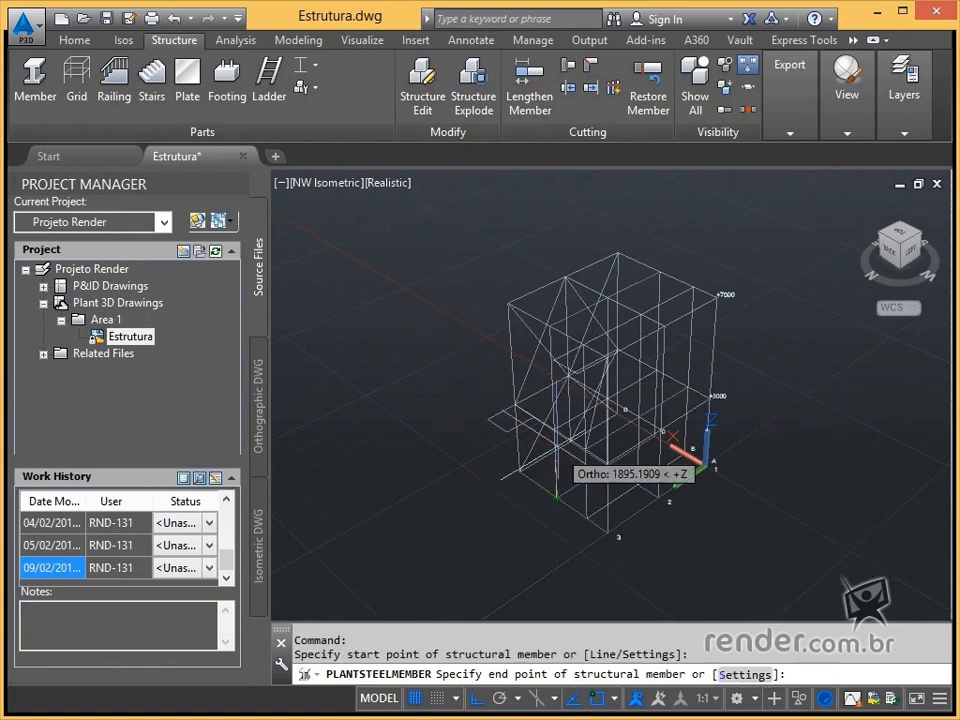
click(549, 326)
key(Escape)
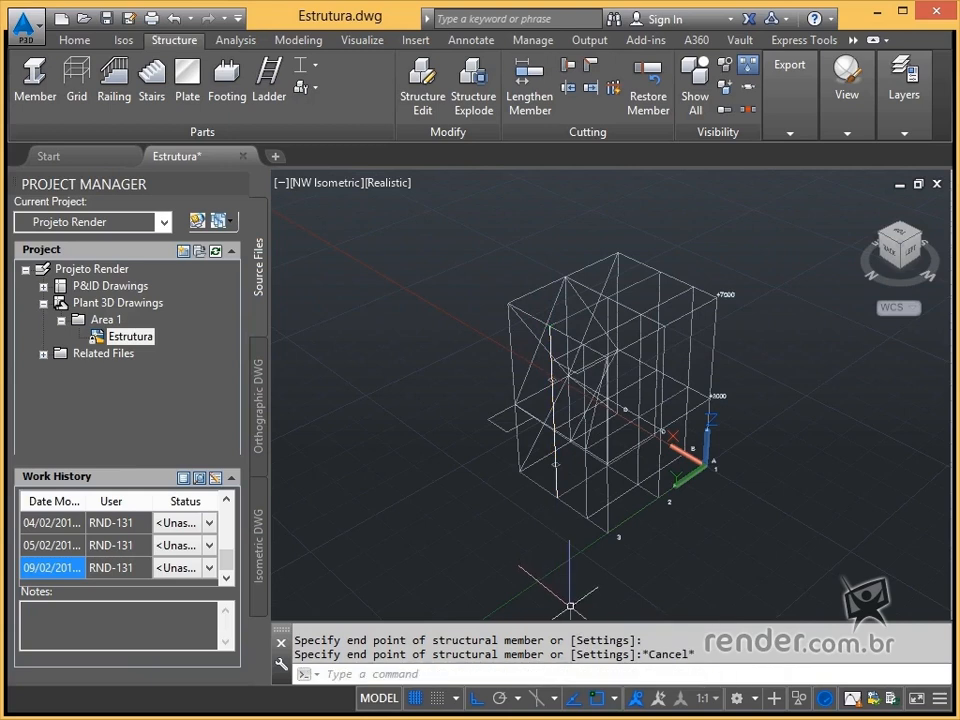
key(Escape)
key(Escape)
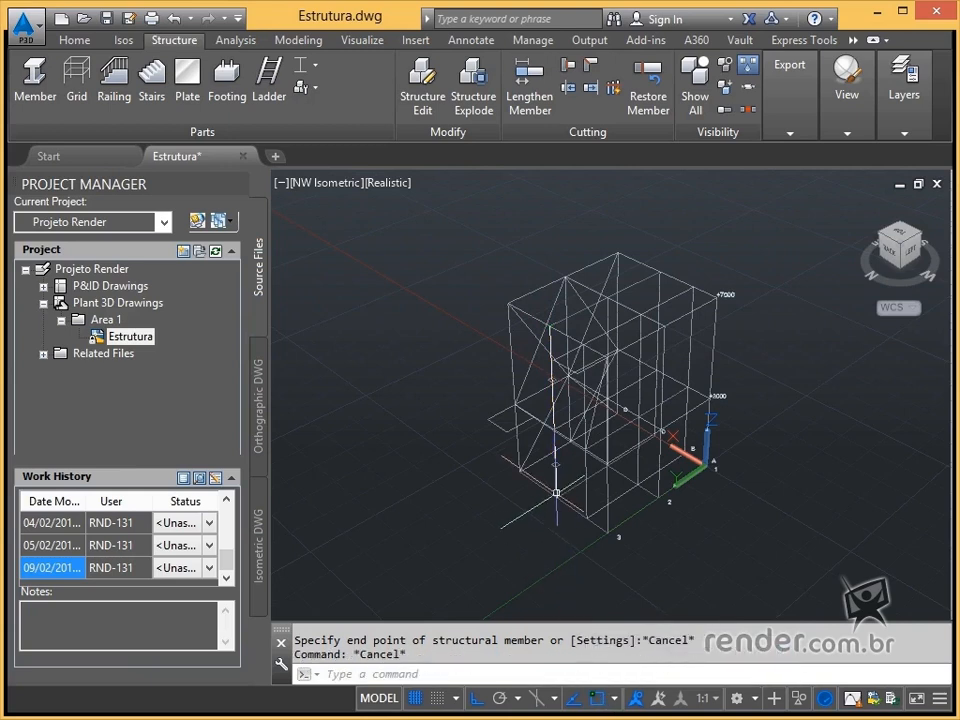
click(557, 428)
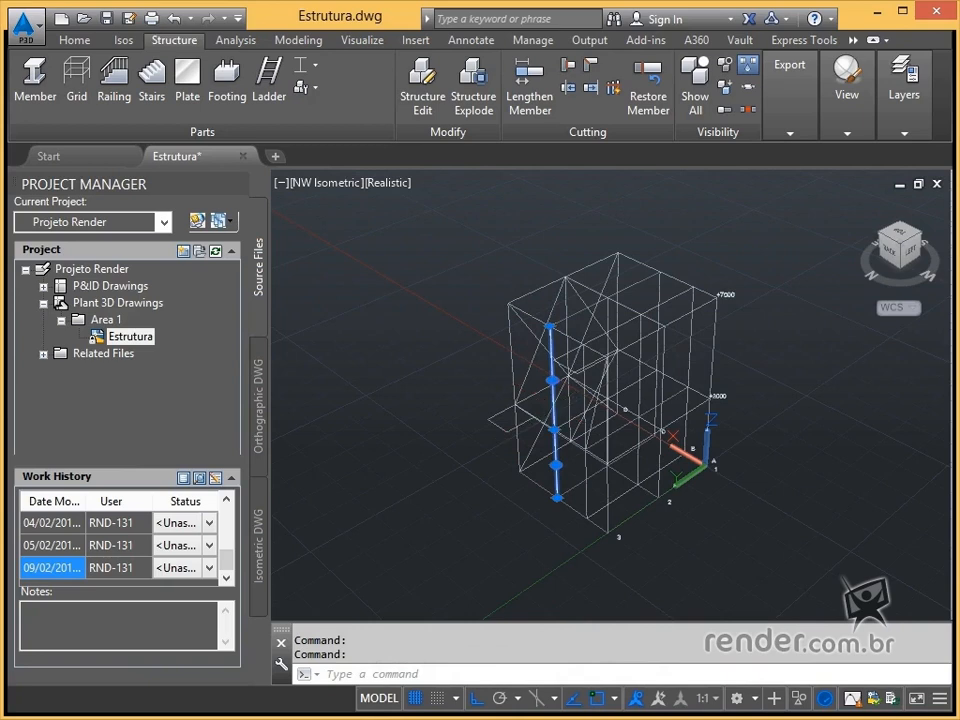
- Erase the selected vertical structural member from the grid
right_click(556, 405)
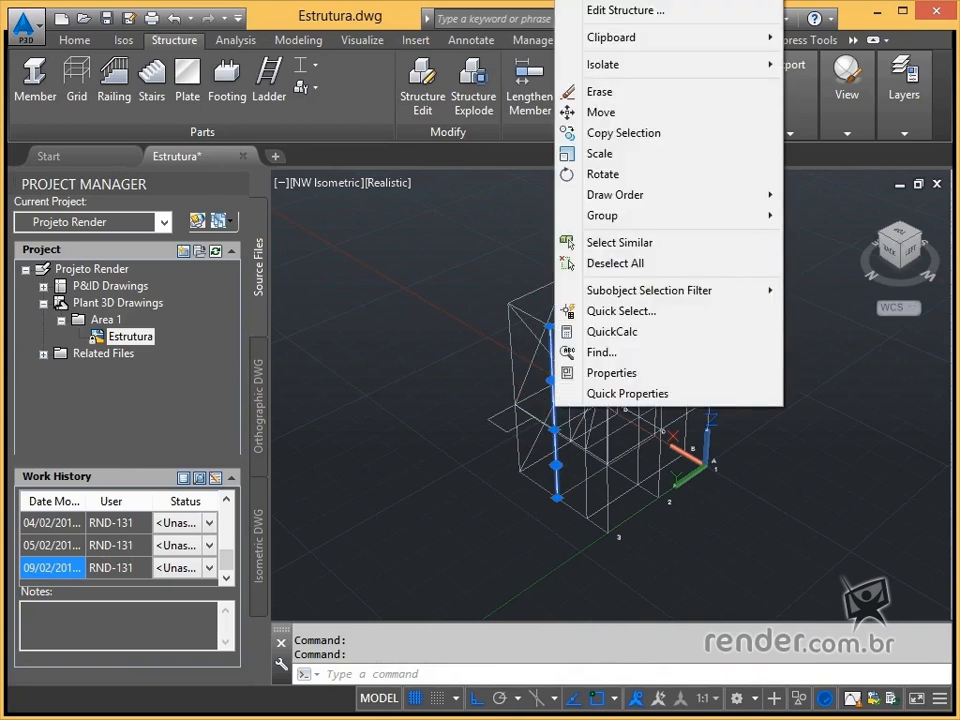
click(600, 92)
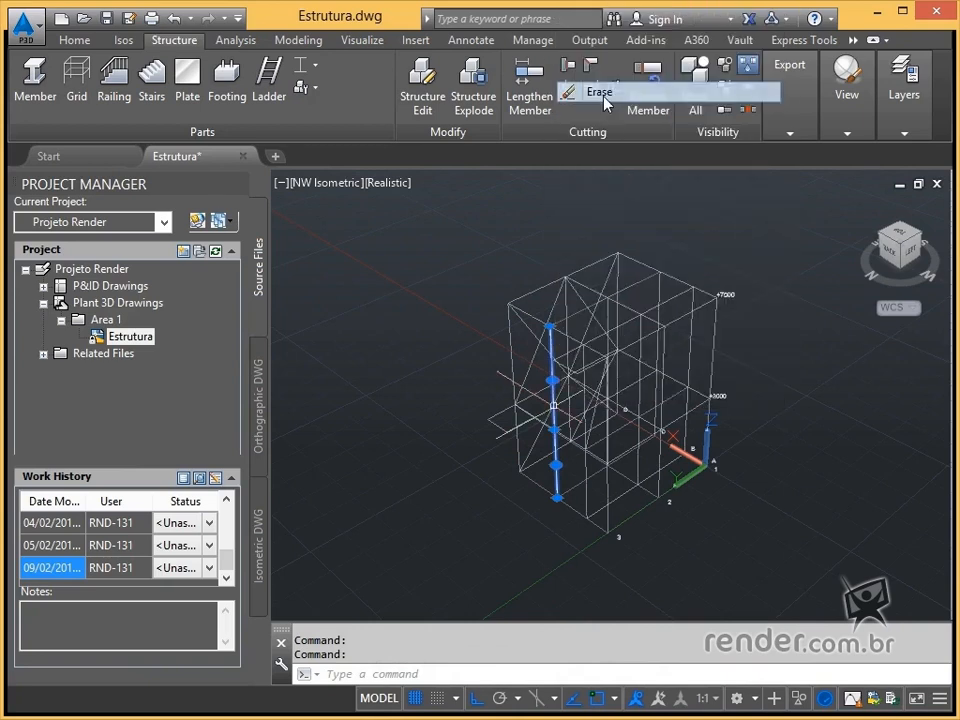
- Set the member shape to the AISC standard, type W, size W5x16
click(306, 92)
click(310, 116)
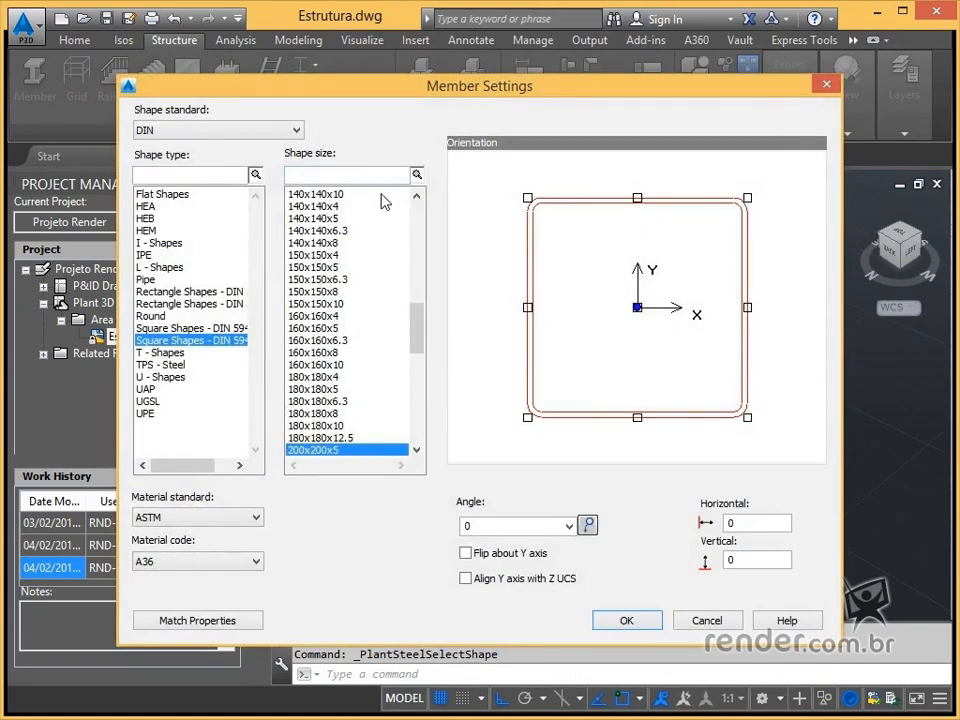
click(281, 140)
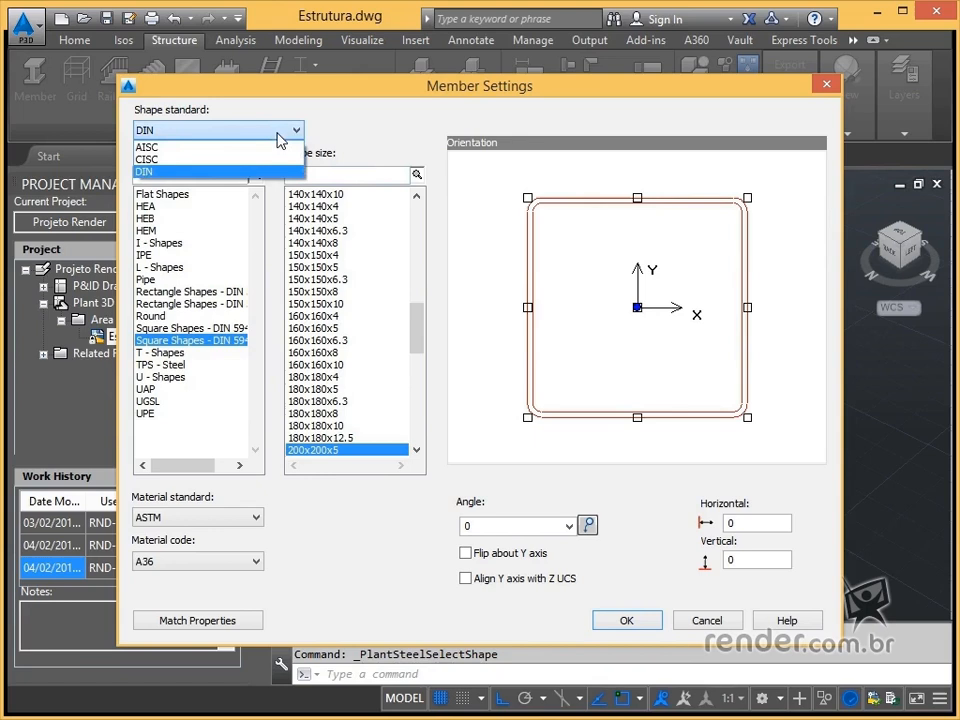
click(160, 147)
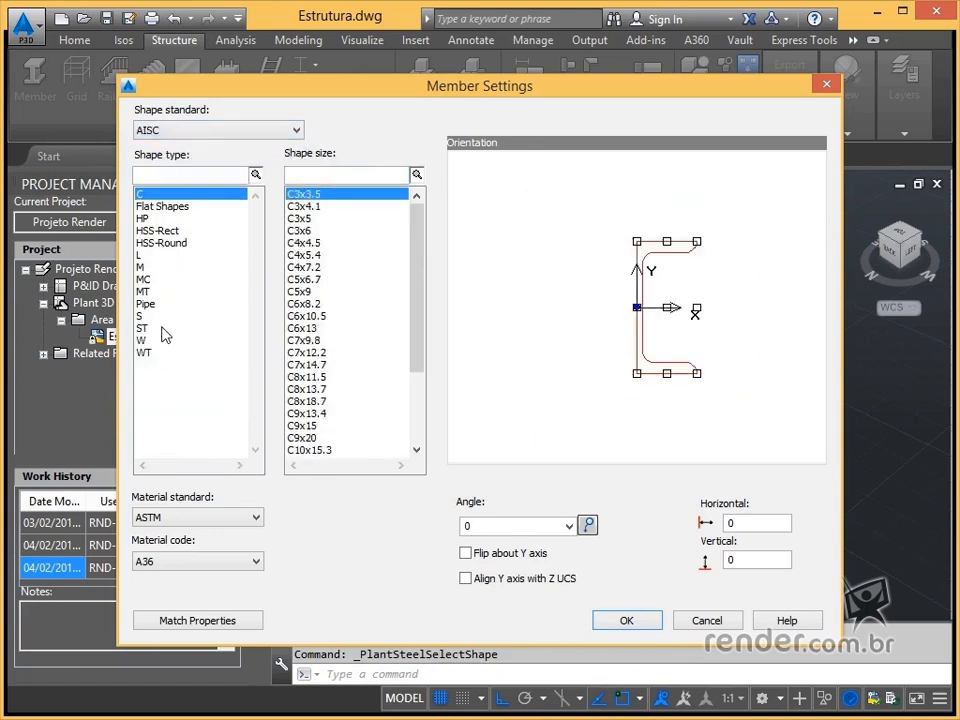
click(141, 341)
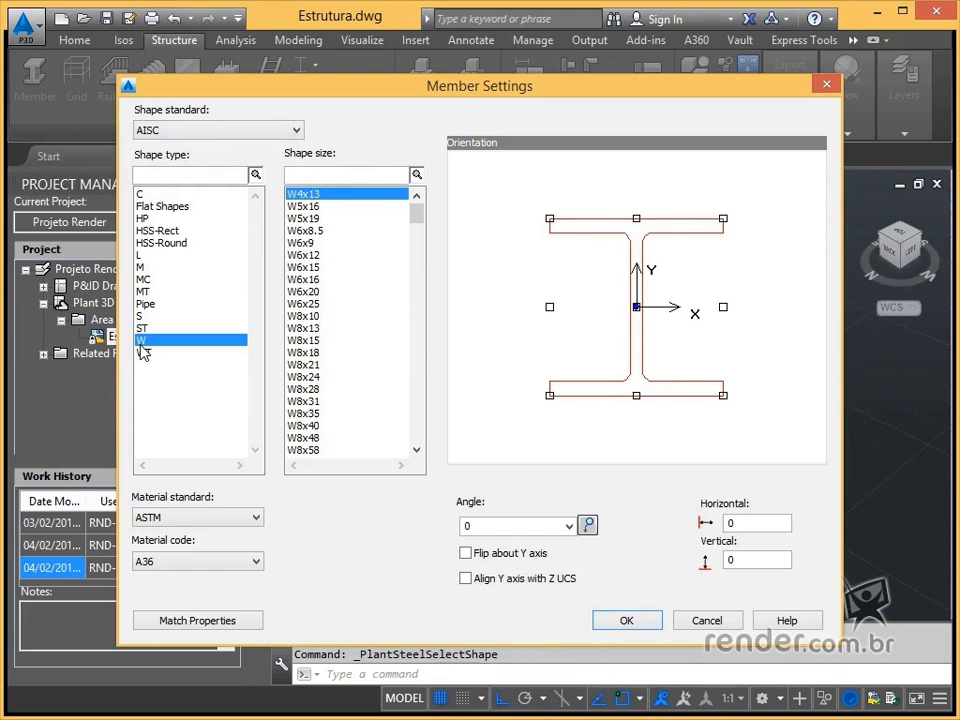
click(310, 207)
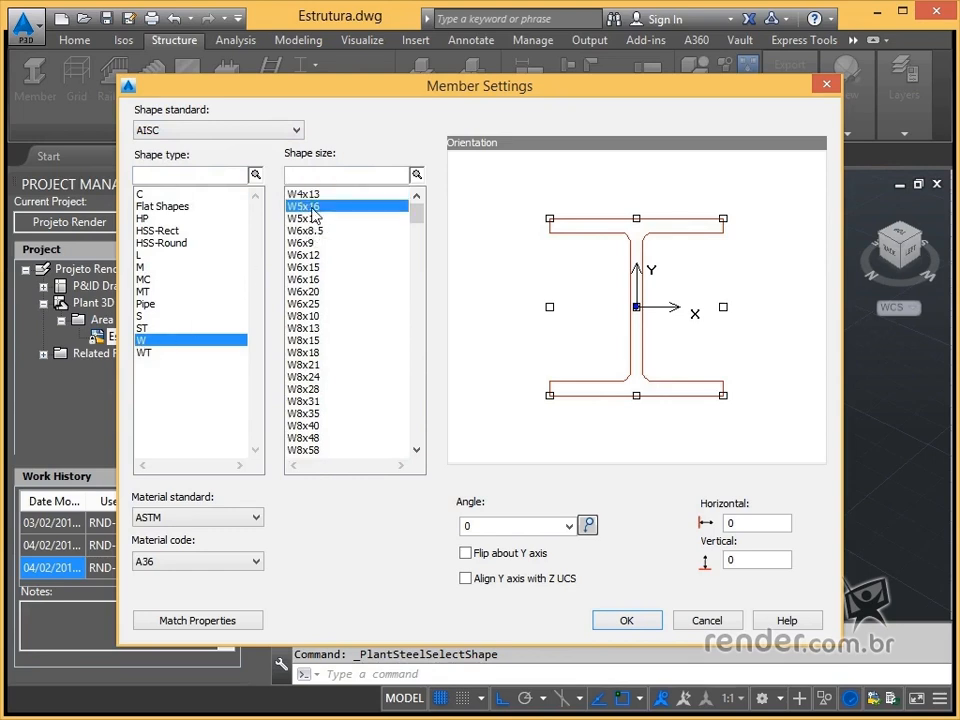
- Set the member material to ASTM A36 and accept the member settings
click(178, 521)
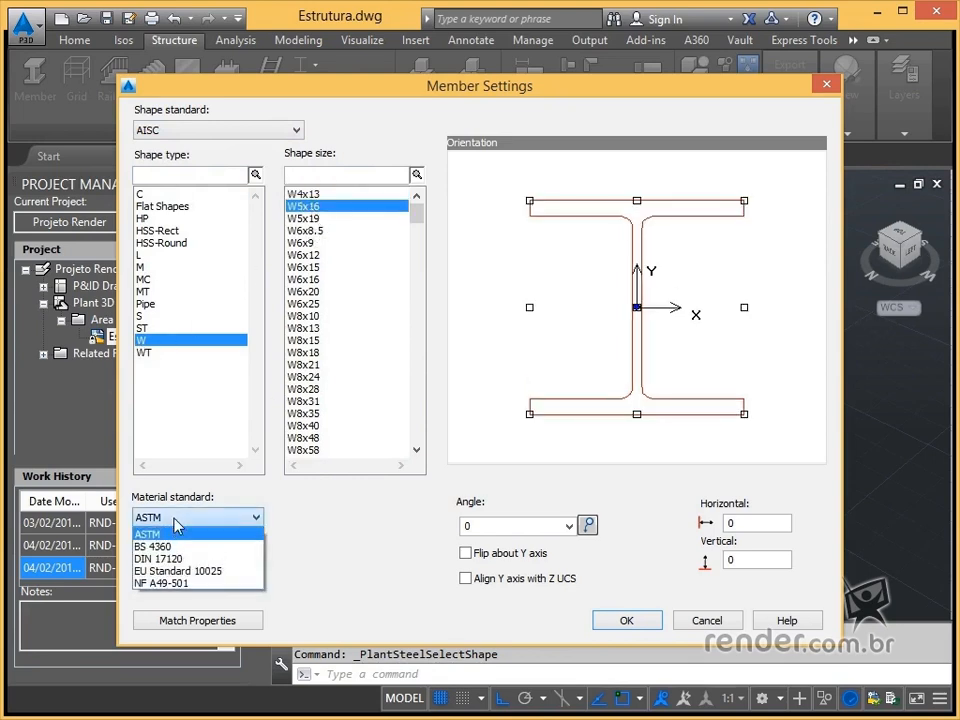
click(176, 529)
click(172, 562)
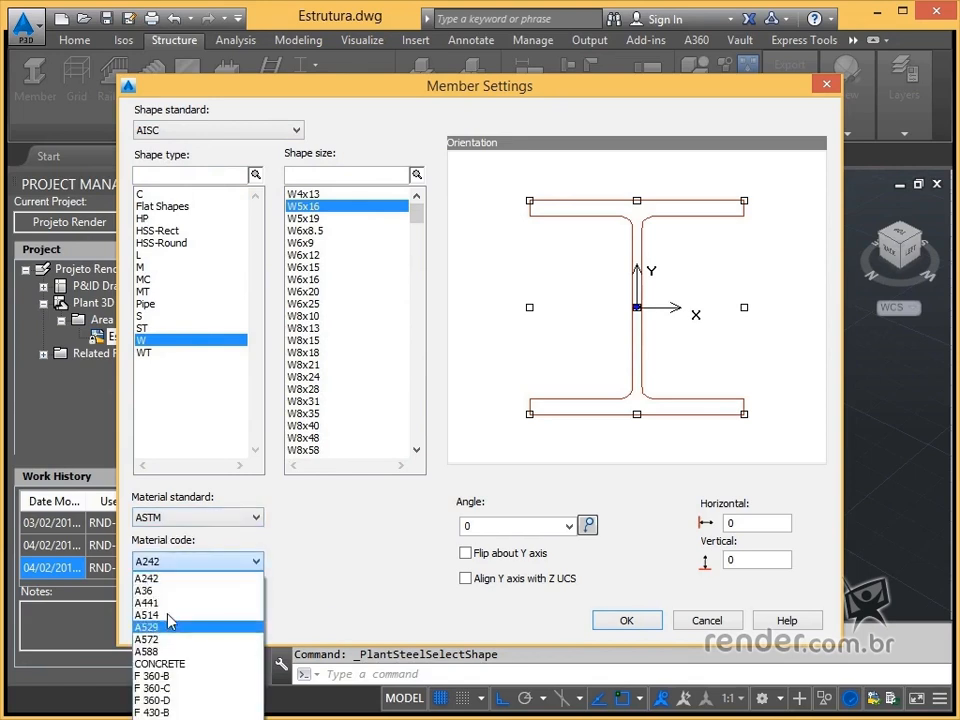
click(180, 590)
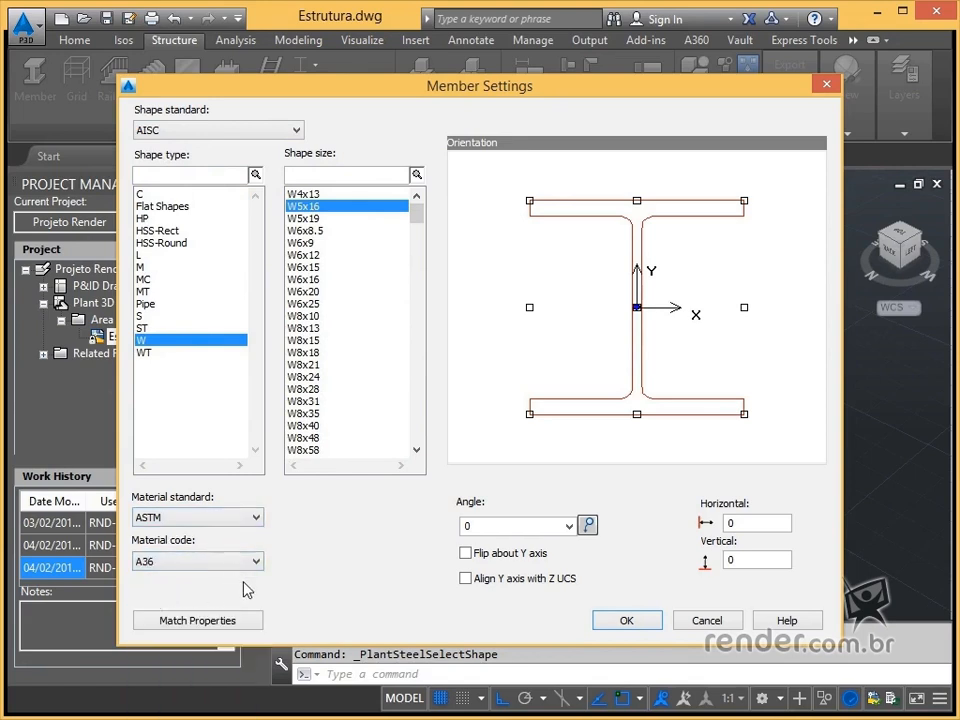
click(627, 621)
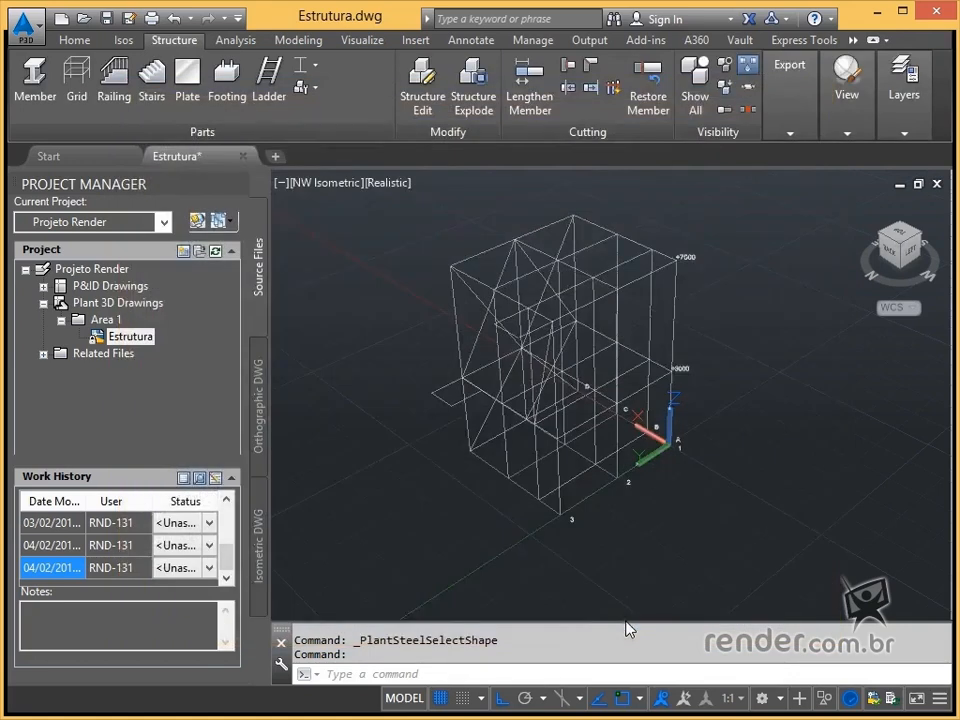
- Place a column at grid intersection D-3 in two segments, from the base to +3000 and on to +7000
click(35, 85)
scroll(468, 450, up, 5)
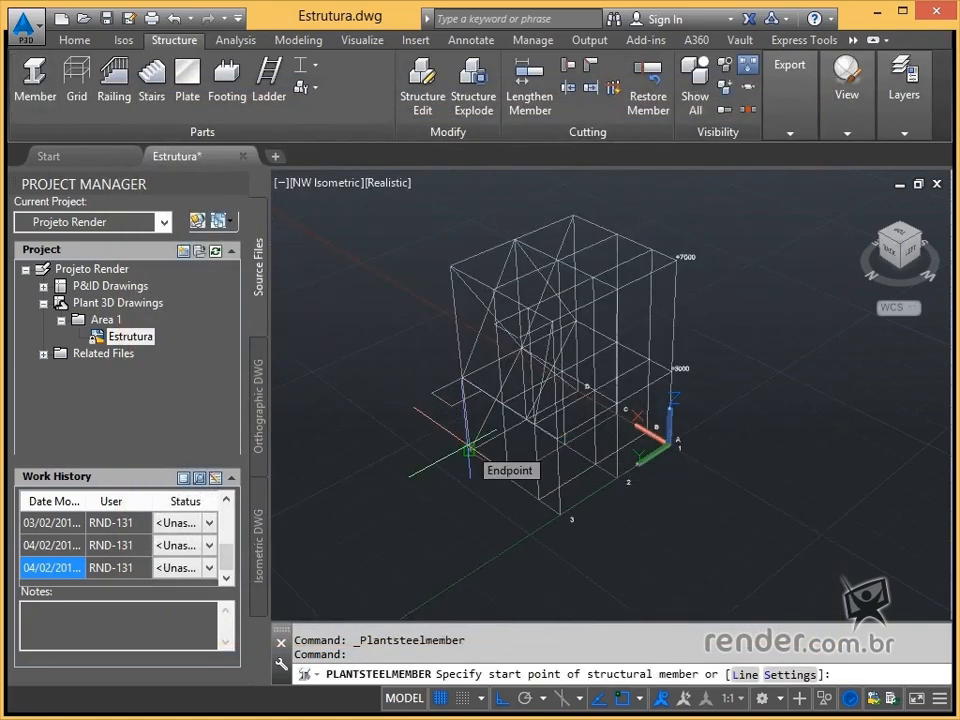
middle_drag(460, 443, 690, 476)
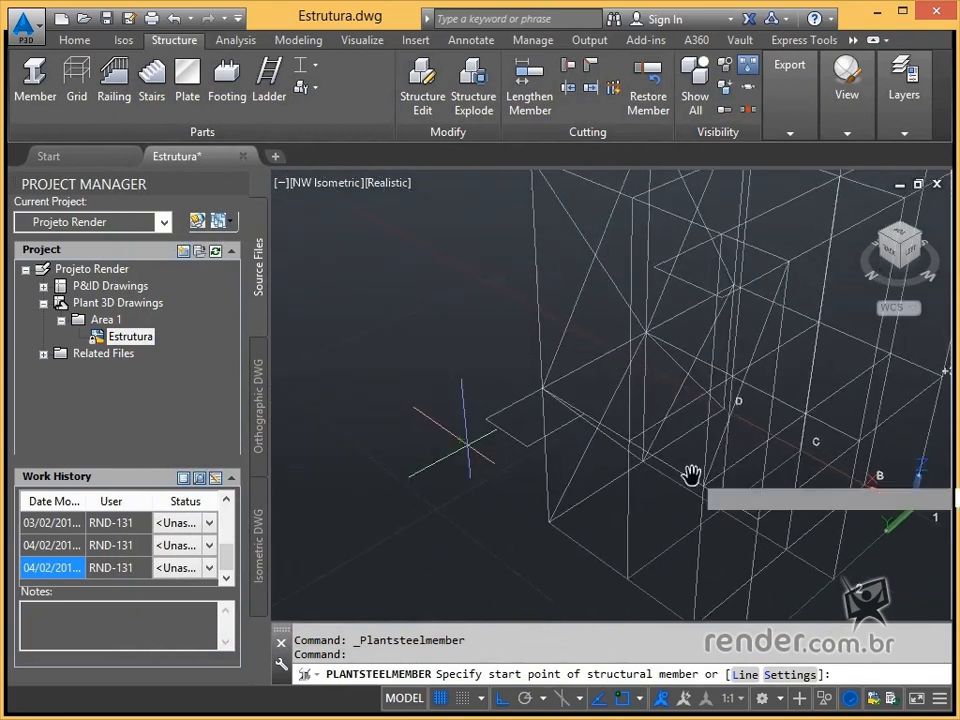
scroll(650, 470, down, 3)
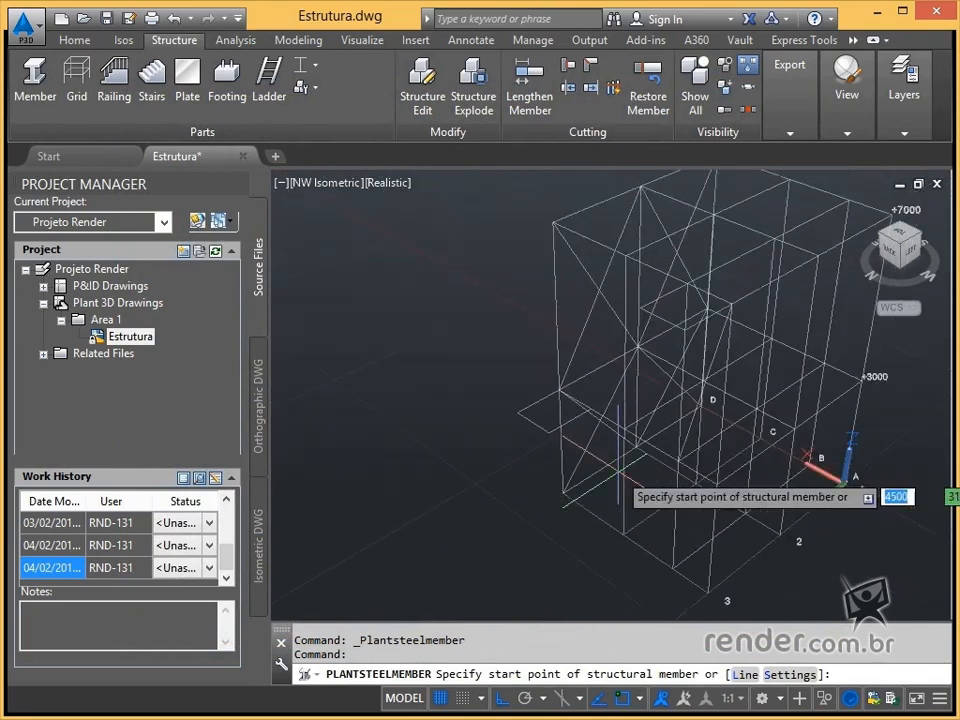
click(563, 493)
click(559, 391)
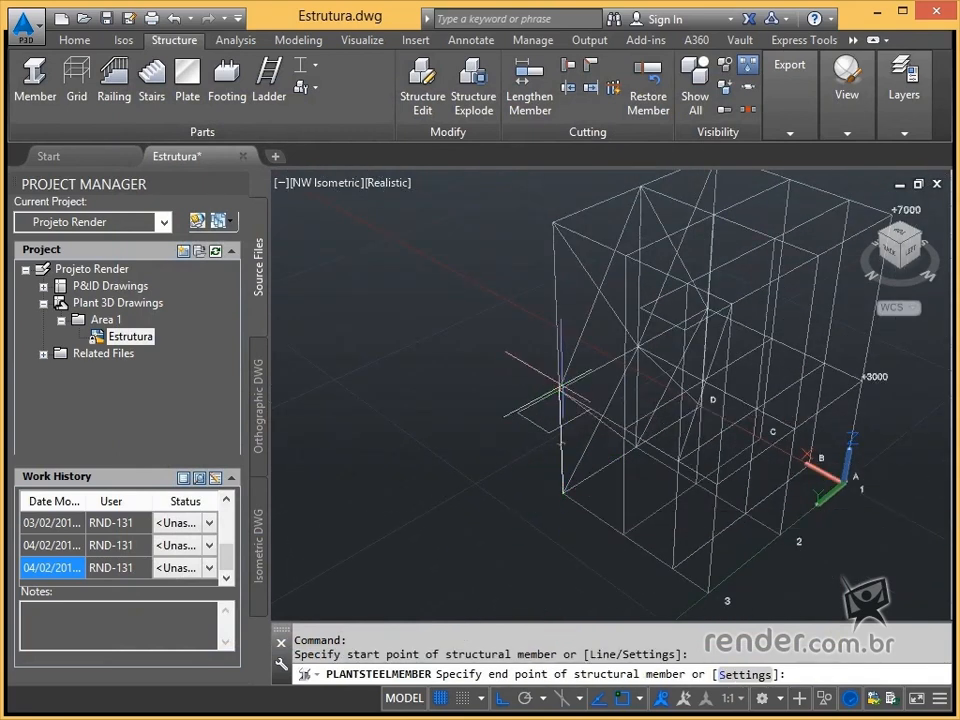
click(553, 222)
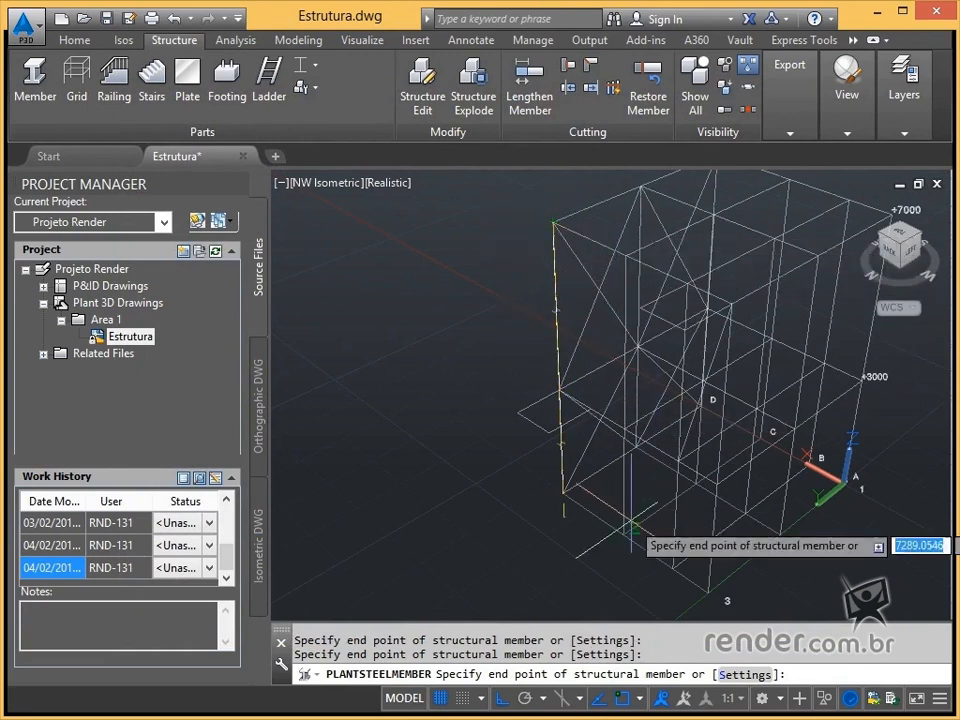
key(Escape)
- Place a column at grid intersection C-3 from the base point 2500, 5000 up to +3000 and on to +7000
key(Return)
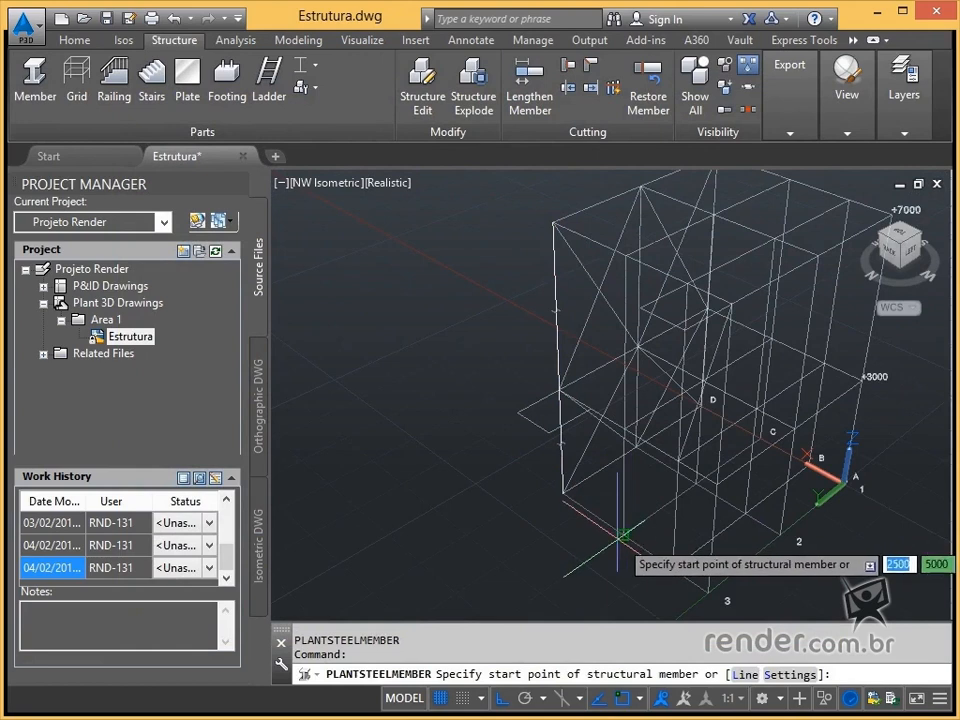
click(622, 528)
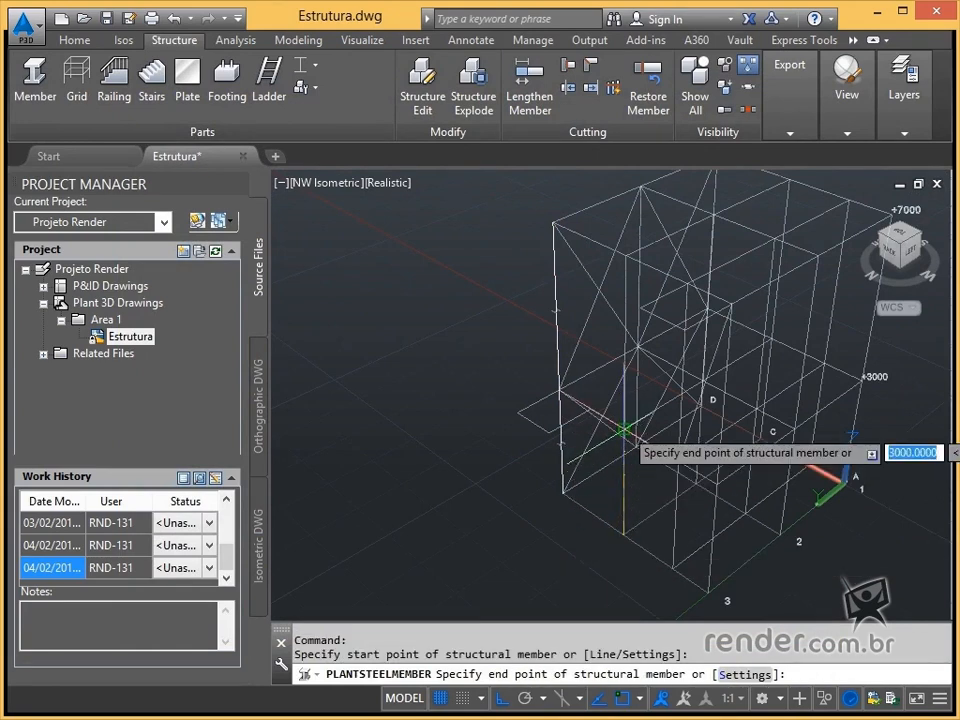
click(624, 430)
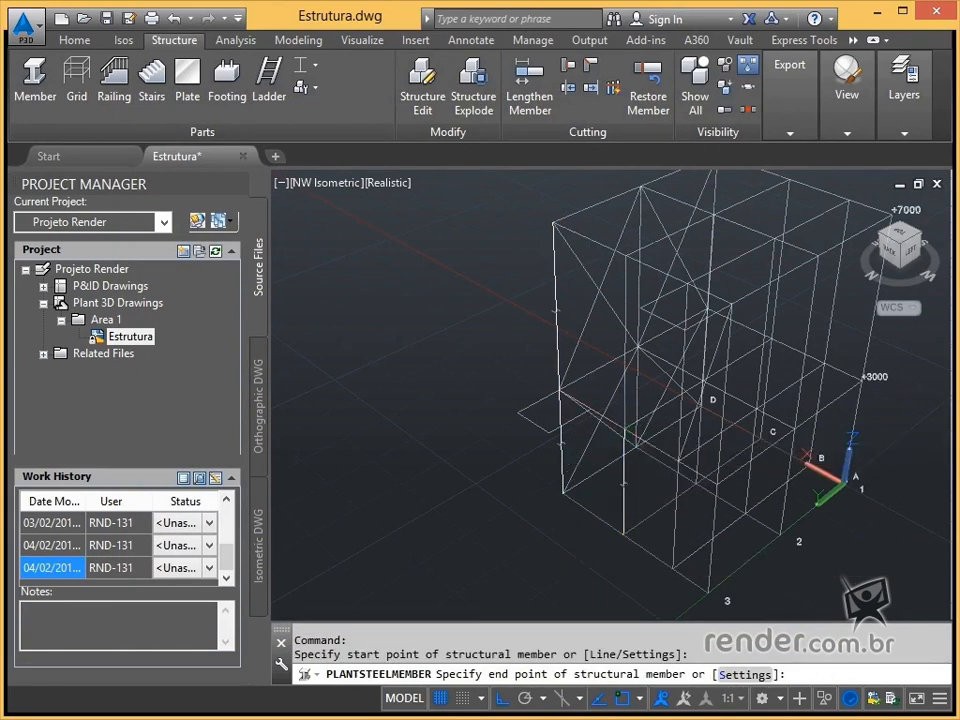
click(626, 255)
key(Escape)
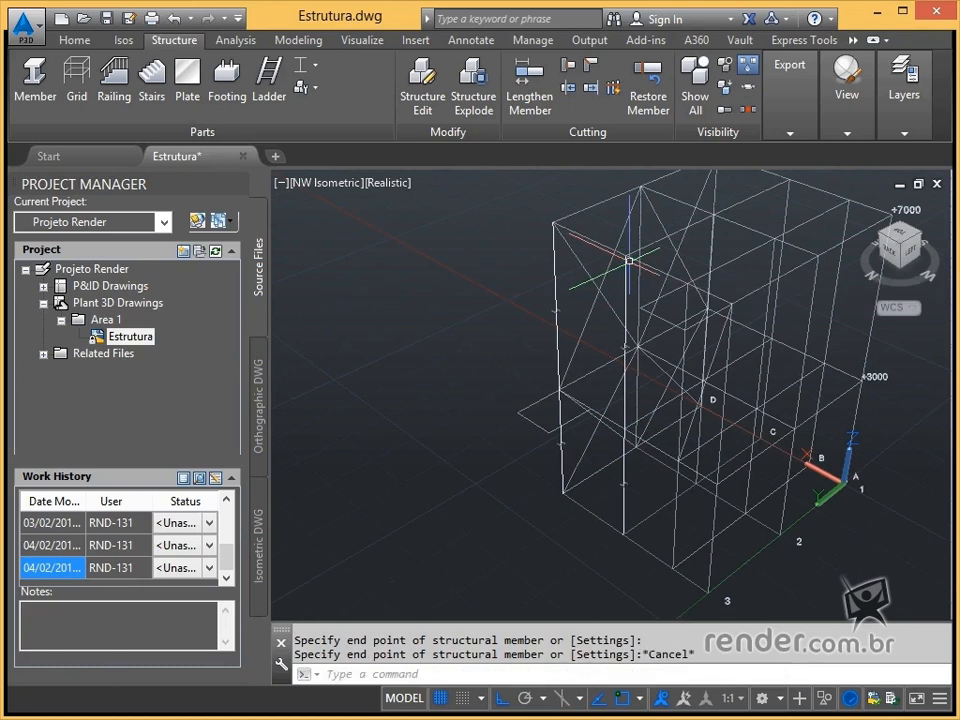
- Place a two-segment column at grid intersection B-3, with ends at the +3000 and +7000 levels
key(Return)
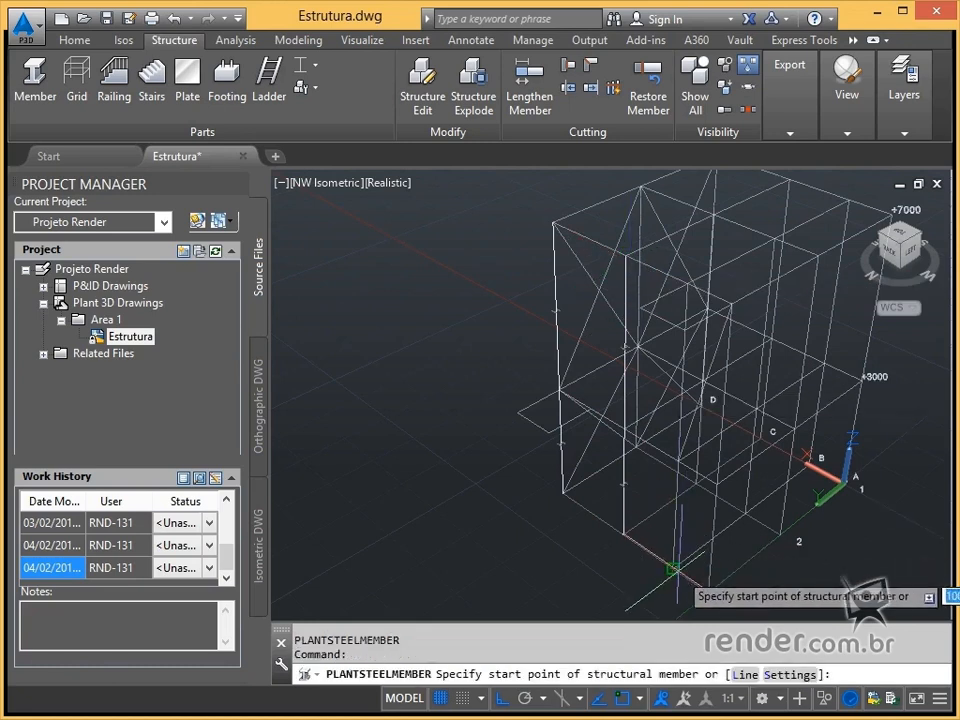
click(680, 460)
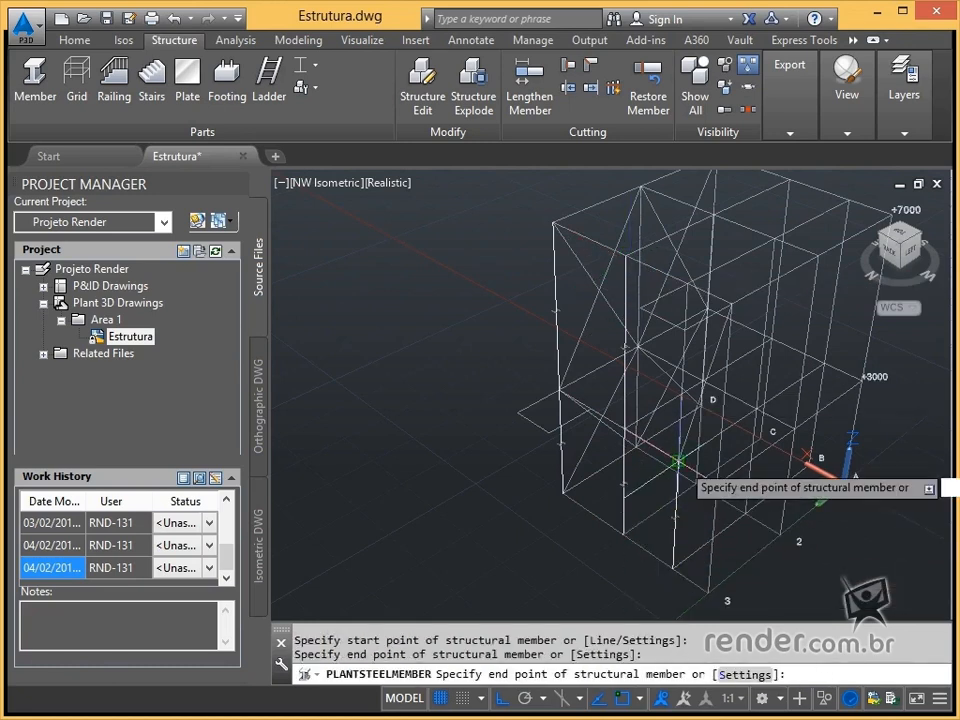
click(688, 284)
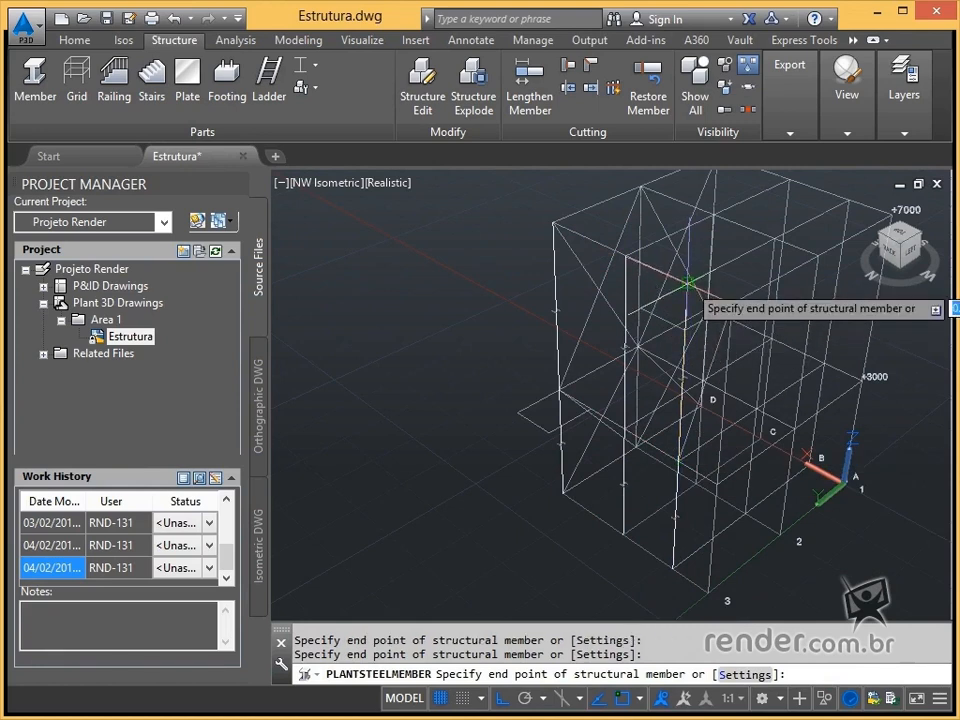
key(Escape)
- Place a column at grid intersection A-3 from the base through +3000 up to the +7000 level
key(Return)
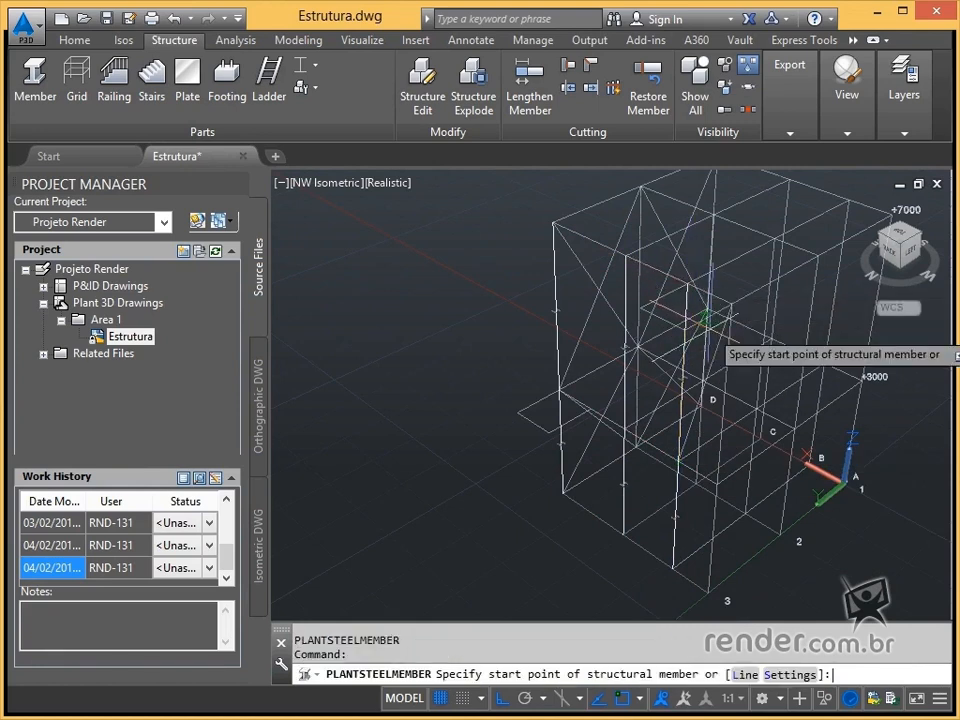
click(707, 590)
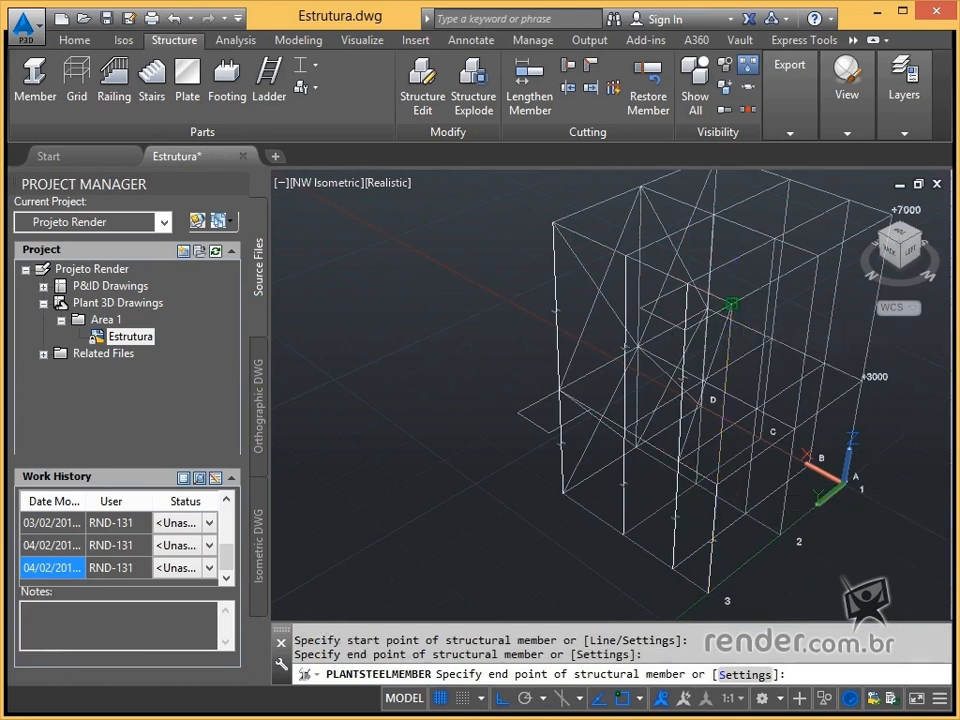
key(Escape)
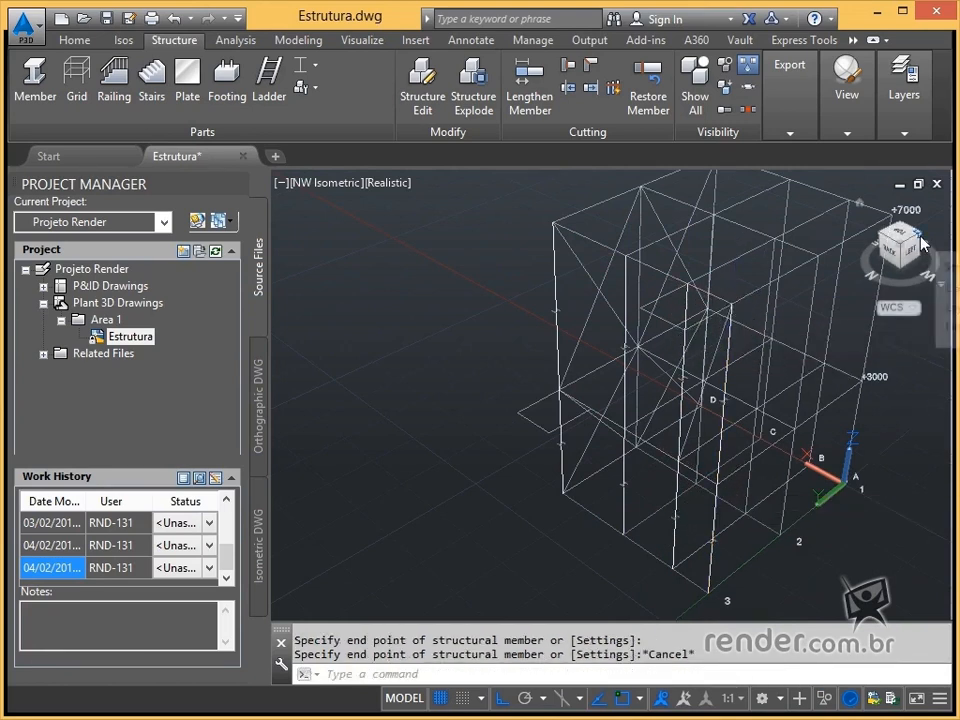
- Place a column at grid intersection A-2 in two segments, from the base to +3000 and on to +7000
click(924, 243)
key(Return)
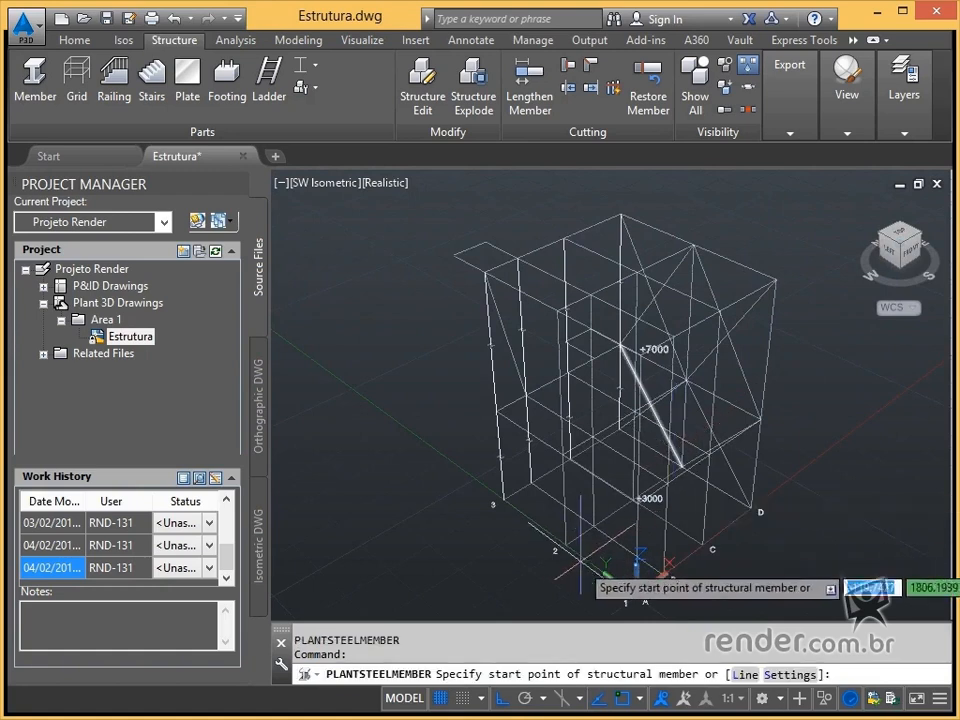
click(566, 545)
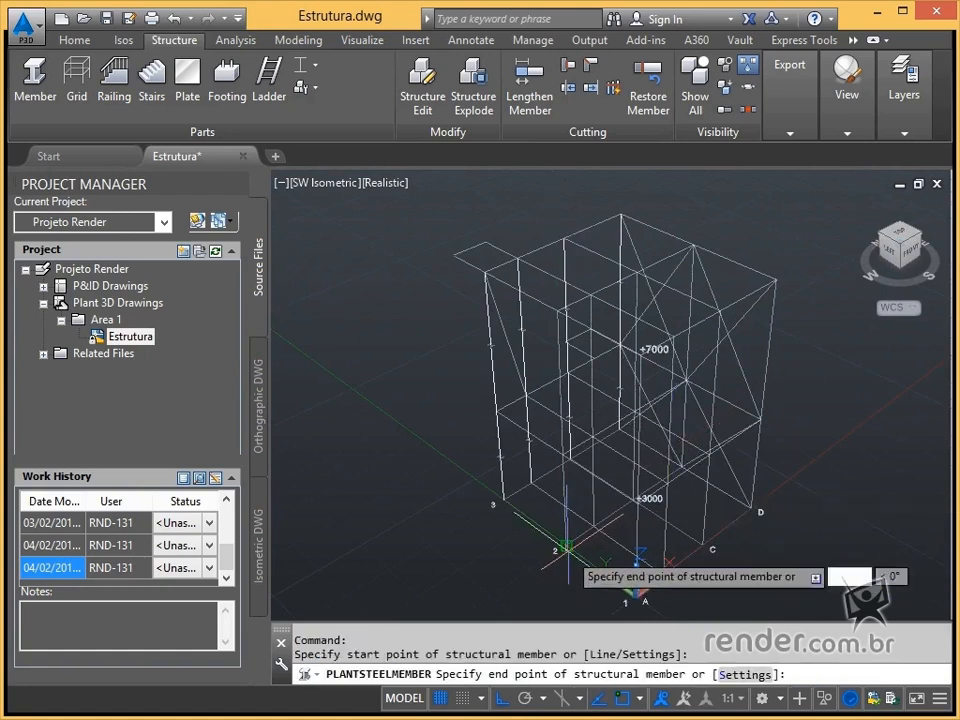
click(563, 455)
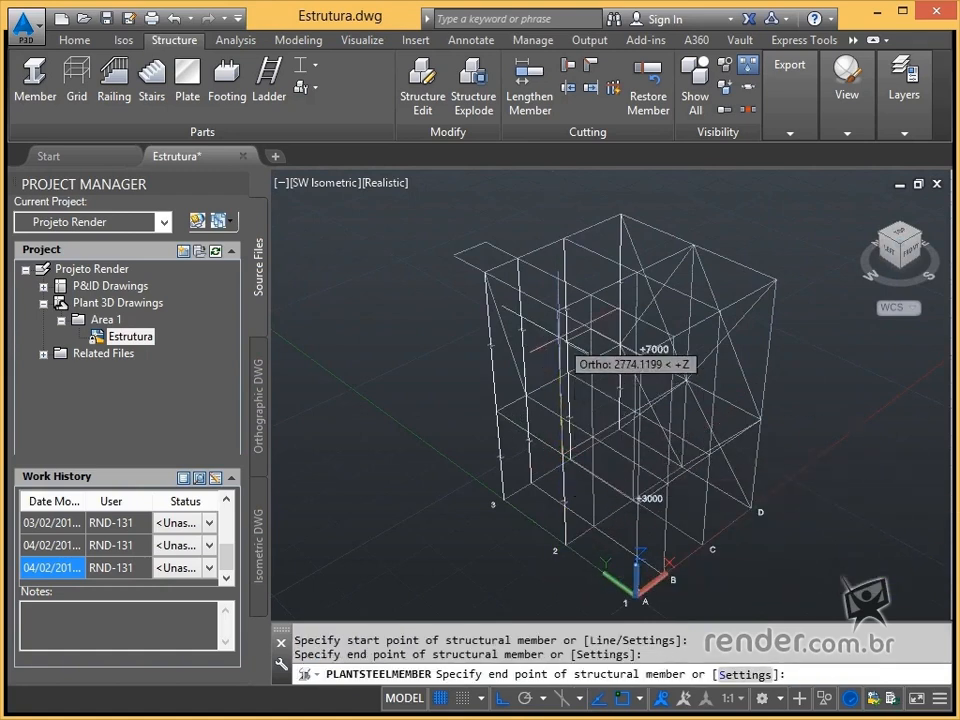
click(557, 310)
key(Escape)
- Place a column at grid intersection A-1 from the origin up to +3000 and on to +7000
key(Return)
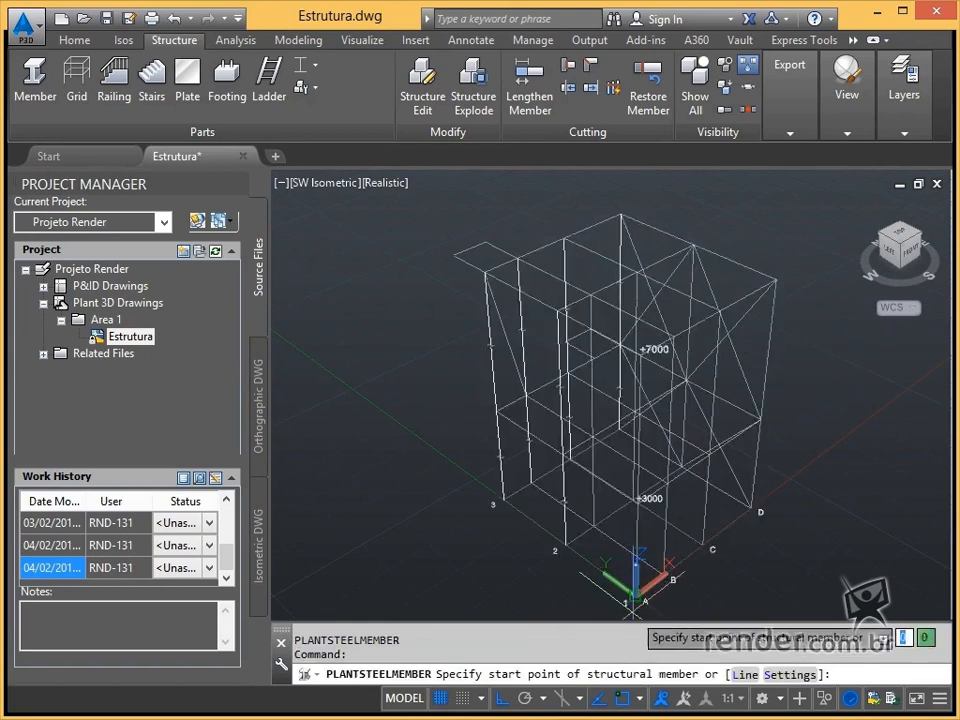
click(636, 590)
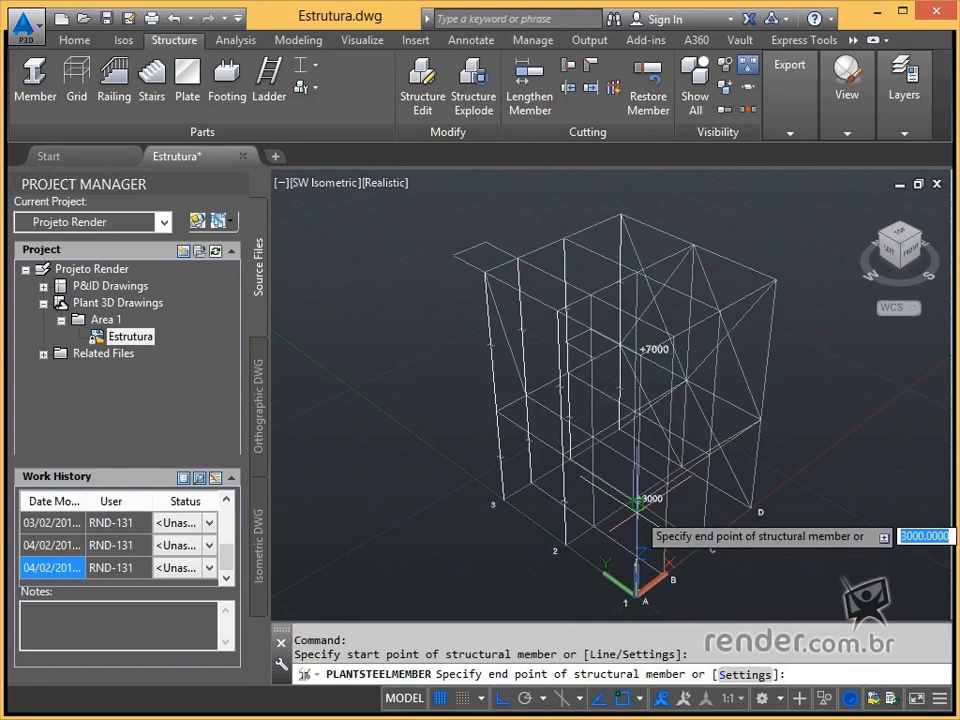
click(636, 500)
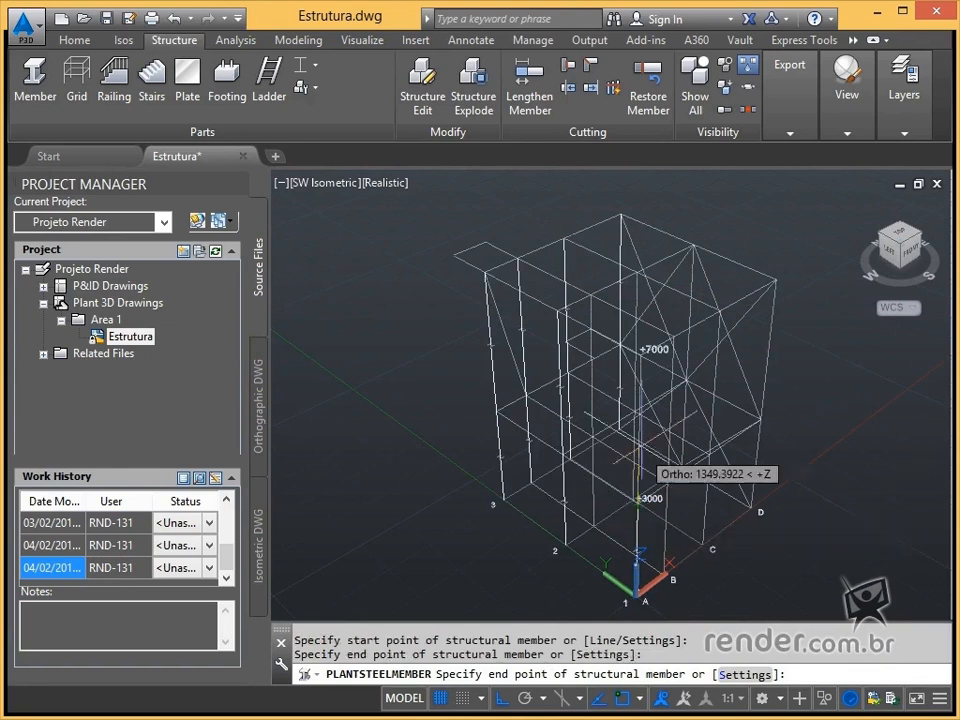
click(641, 350)
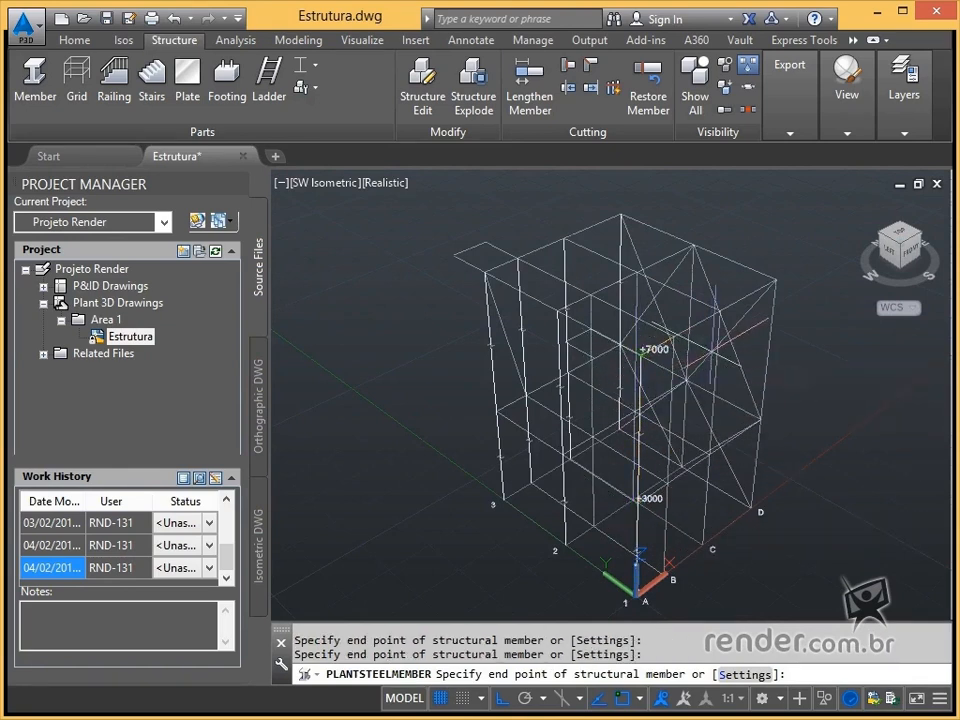
key(Escape)
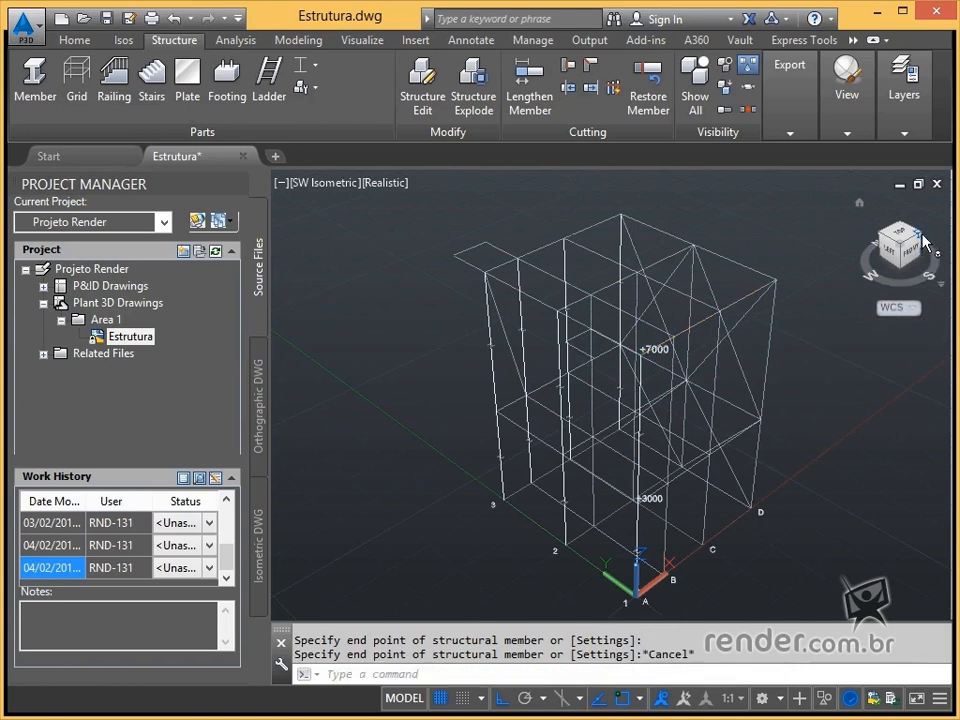
click(923, 241)
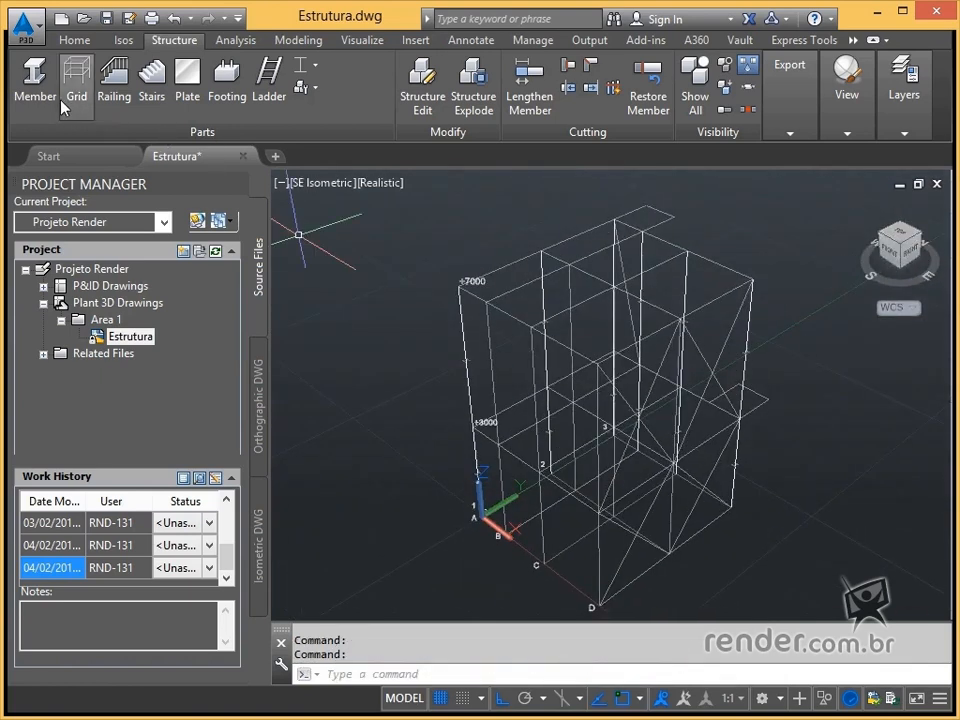
- Place a column at grid intersection B-1 in two segments, from the base to +3000 and on to +7000
click(36, 85)
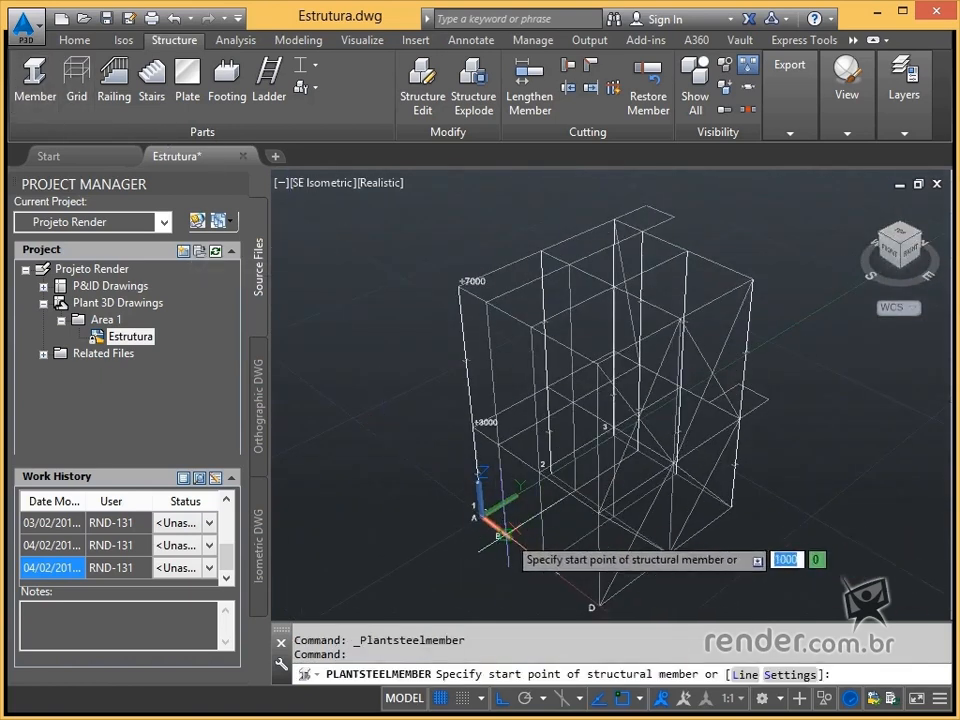
click(505, 535)
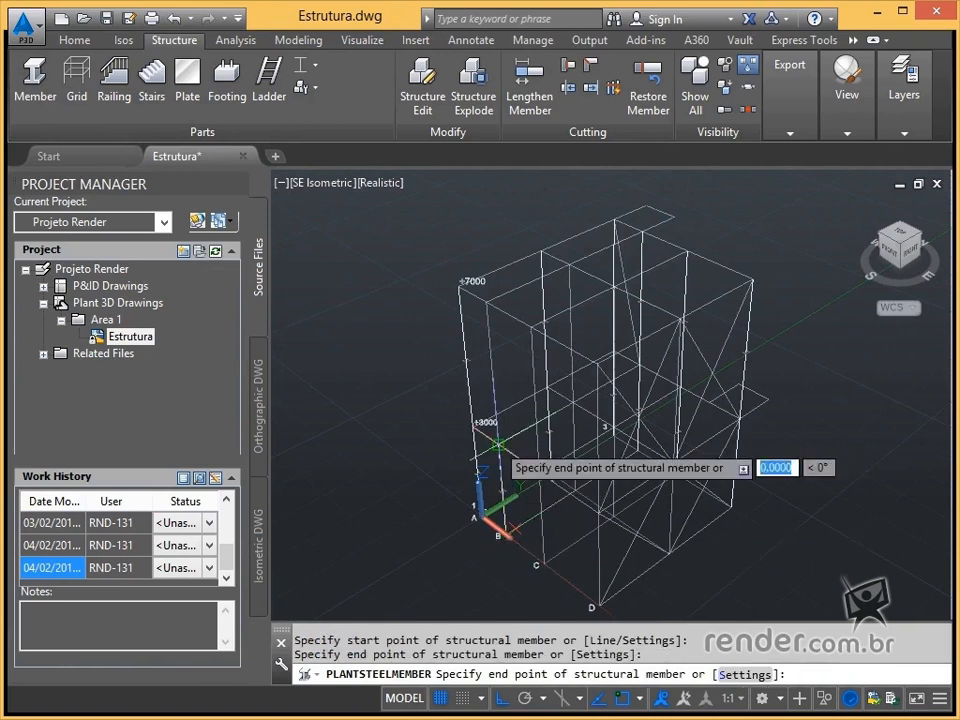
click(493, 316)
key(Escape)
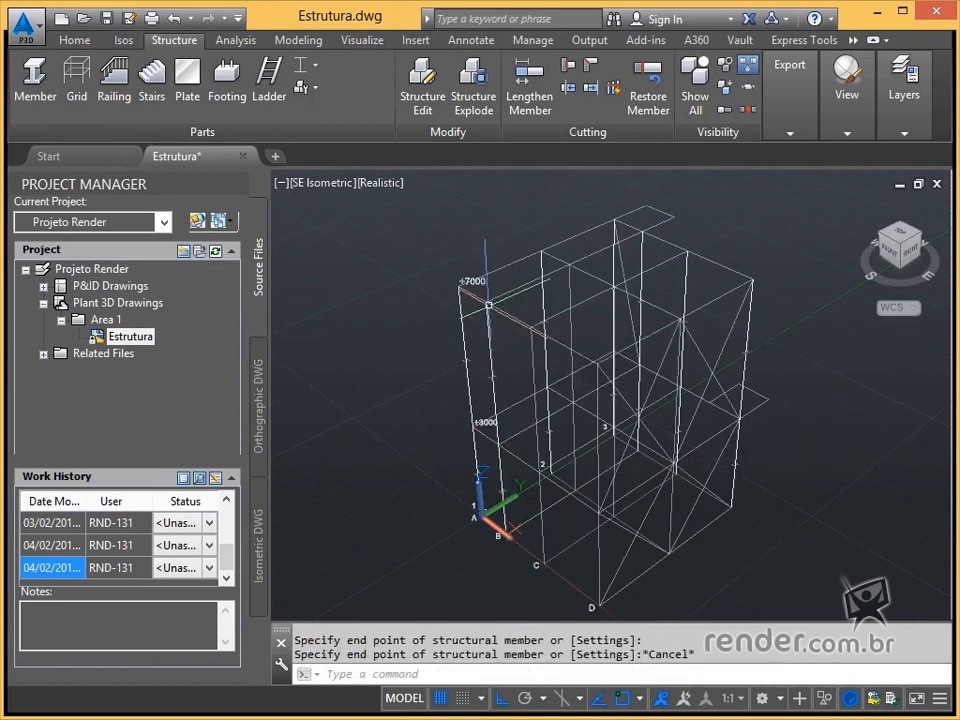
- Place a two-segment column at grid intersection C-1, running from the base through +3000 up to +7000
key(Return)
click(540, 560)
click(541, 475)
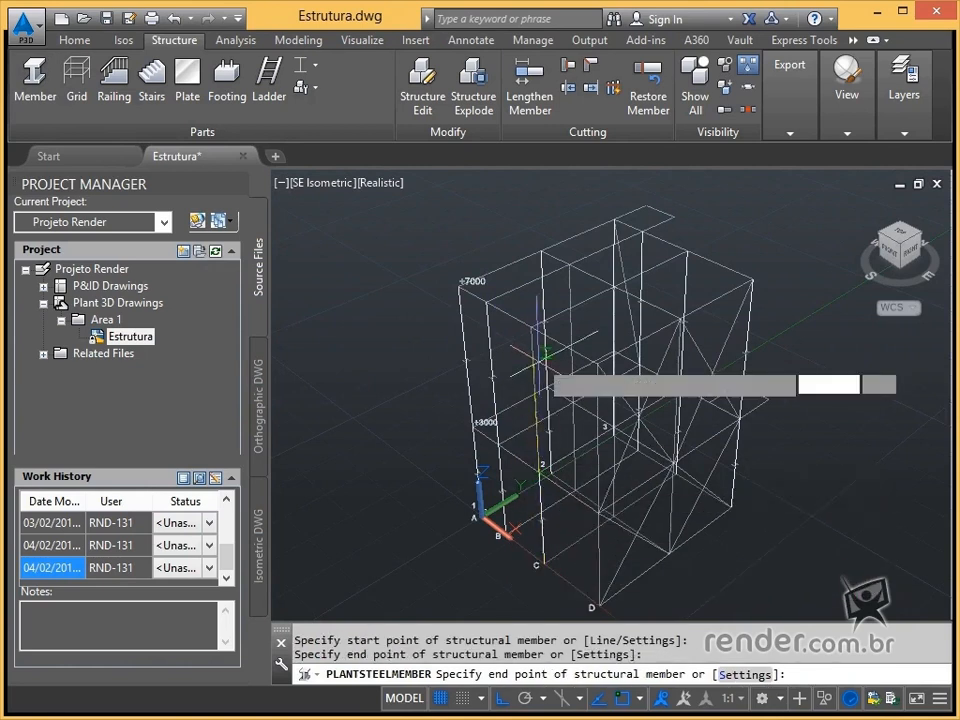
click(531, 327)
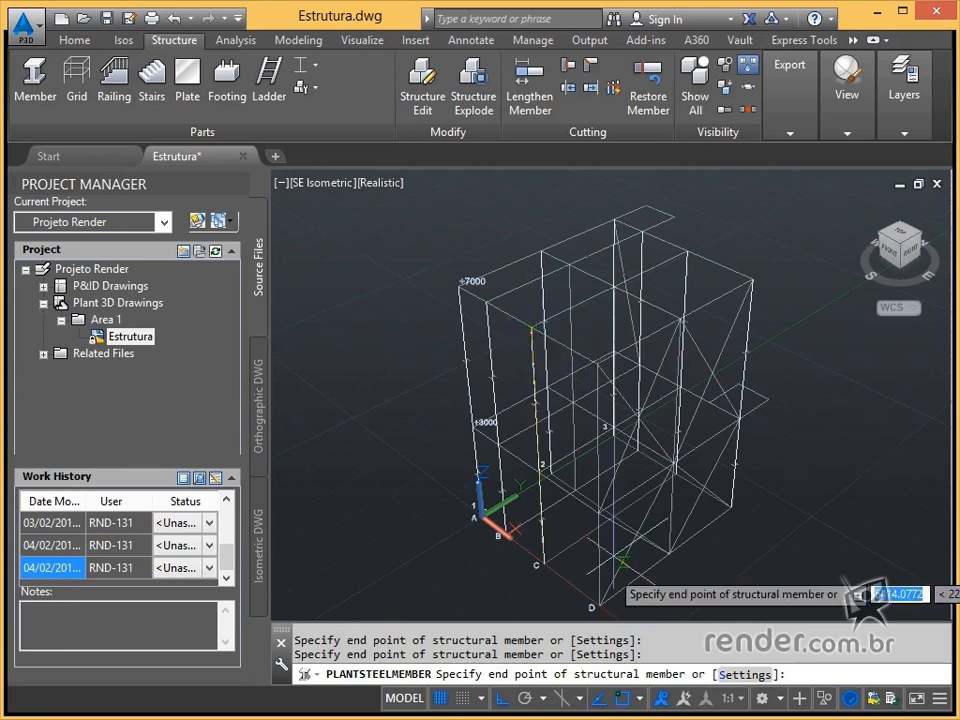
key(Escape)
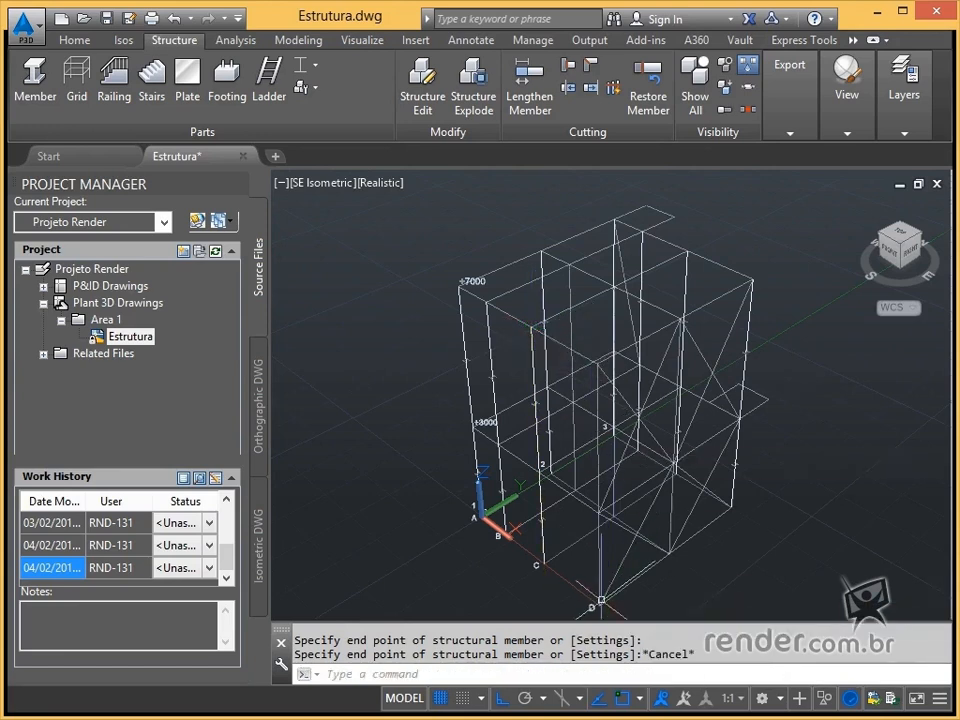
- Place a column at grid intersection D-1 from the base up to +3000 and on to the +7000 level
key(Return)
click(600, 602)
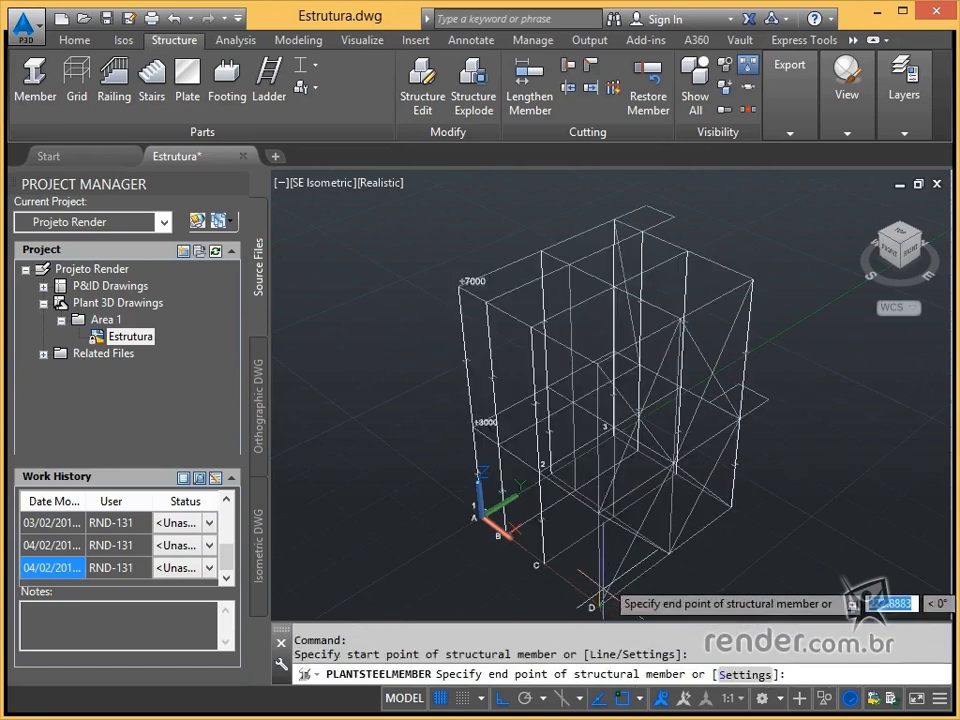
click(600, 514)
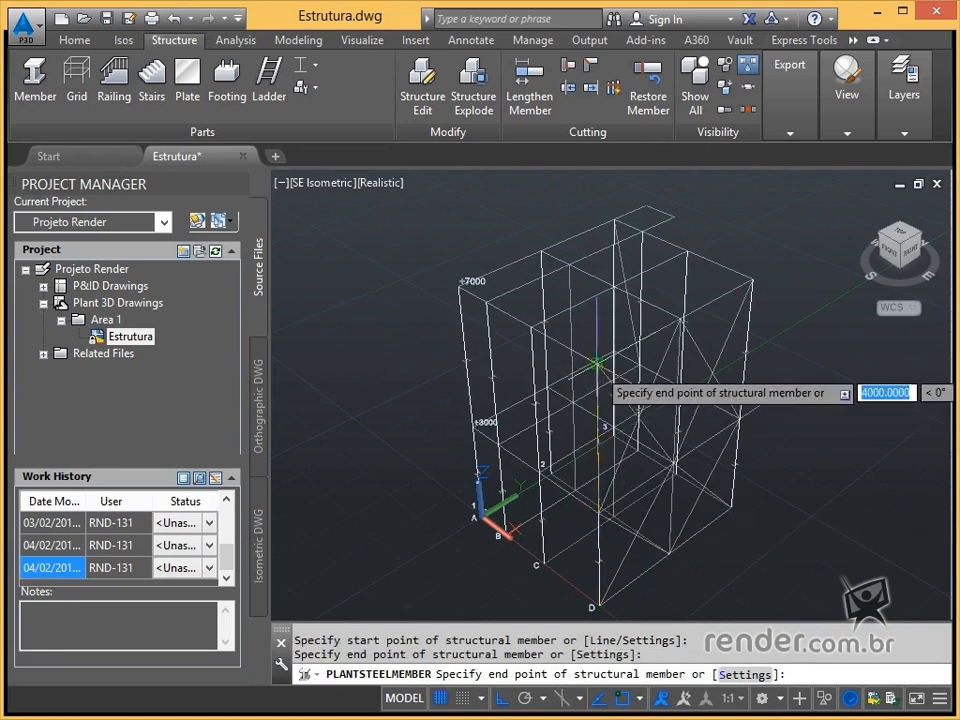
click(597, 363)
key(Escape)
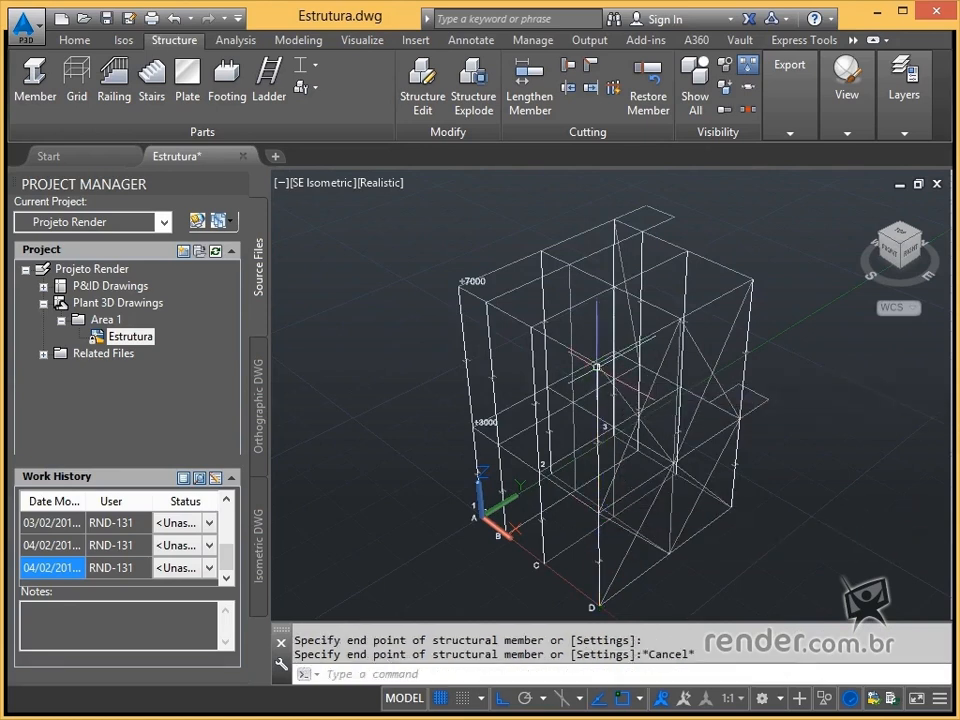
- Place a column at grid intersection D-2 in two segments, ending at the +3000 and +7000 levels
key(Return)
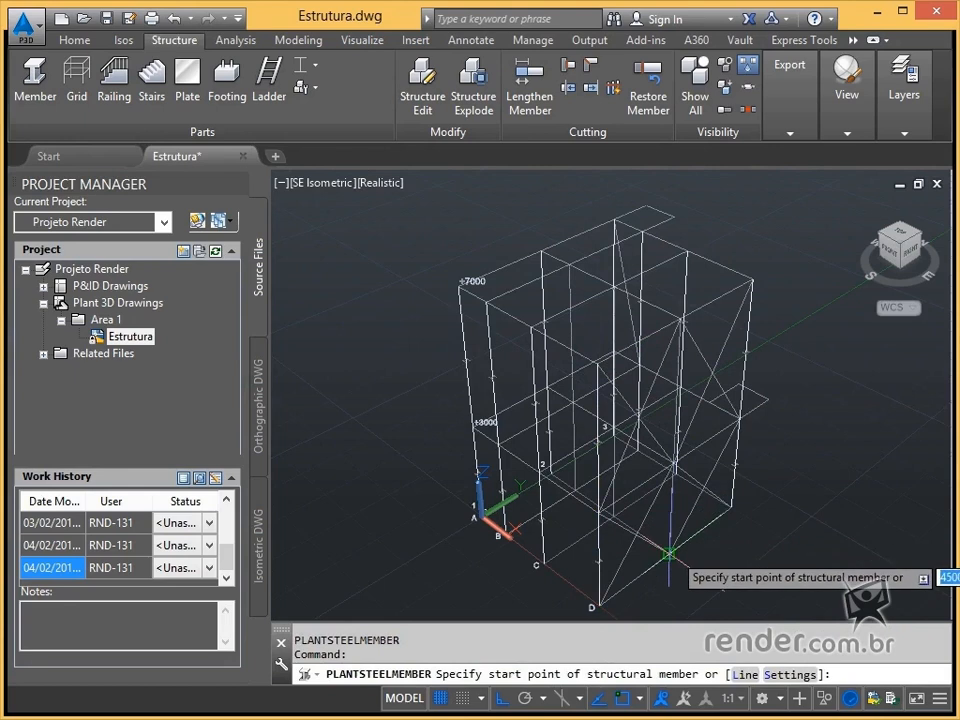
click(669, 552)
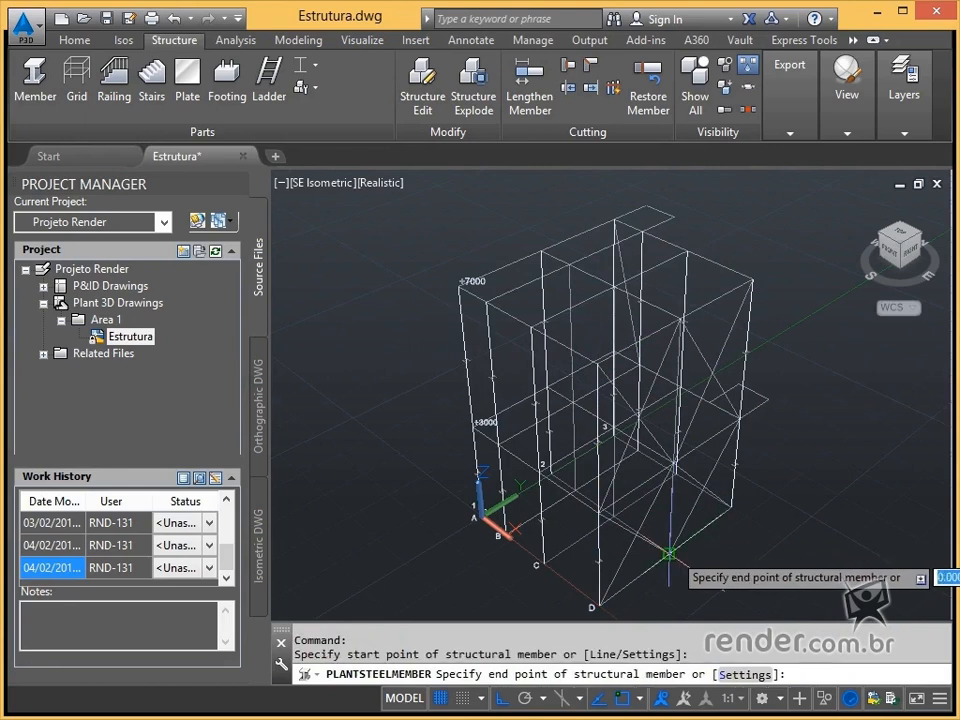
click(670, 463)
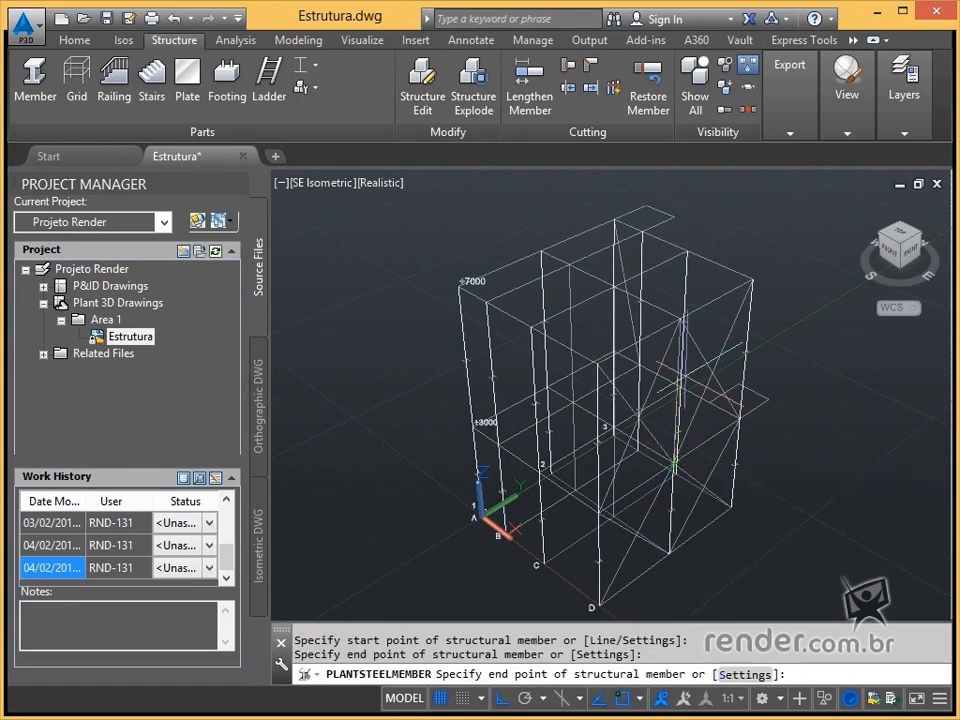
click(680, 319)
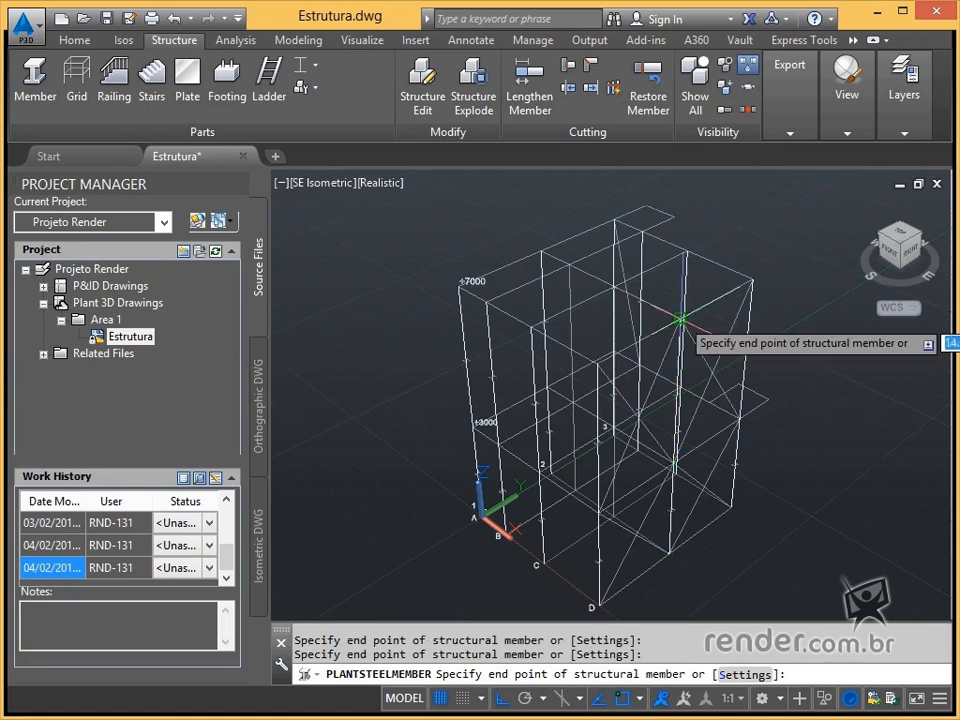
key(Escape)
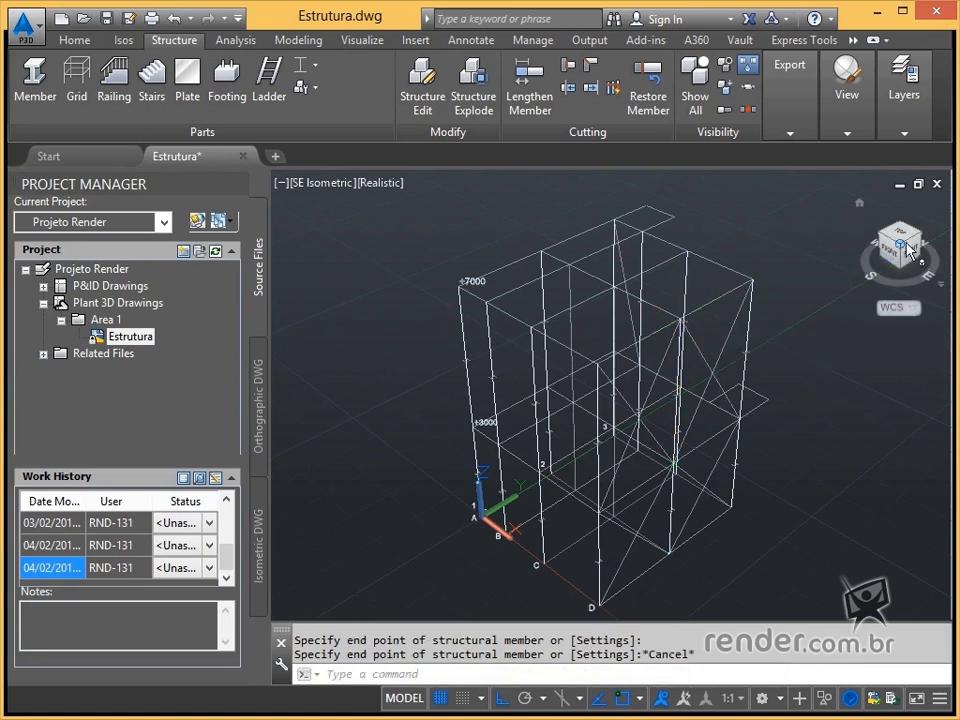
- Review the placed columns from the NE, NW, SW and SE isometric views
click(922, 240)
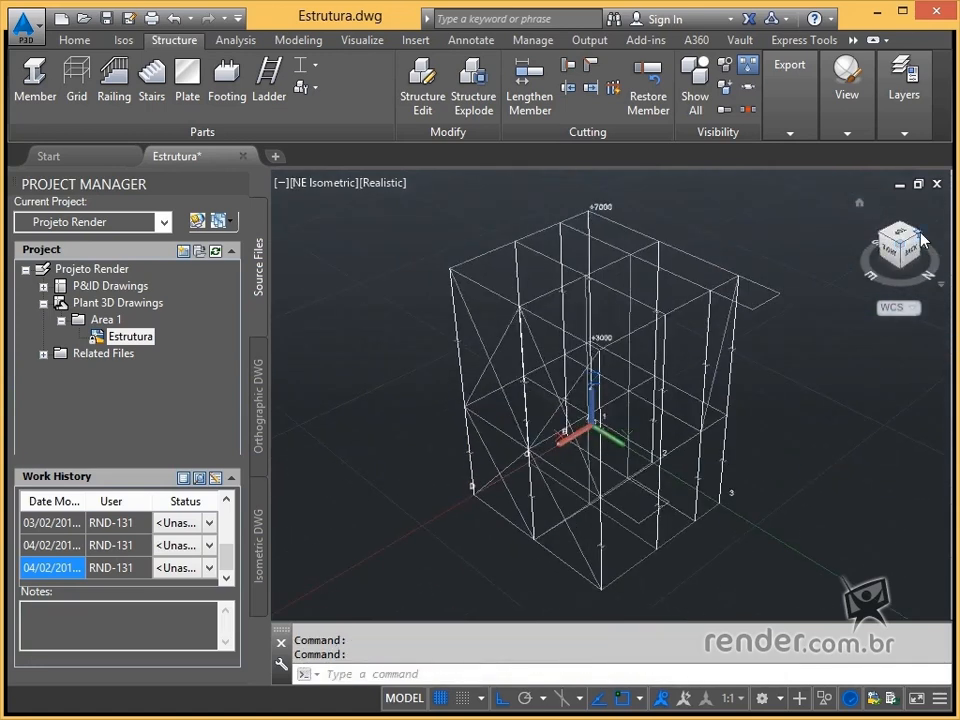
click(922, 240)
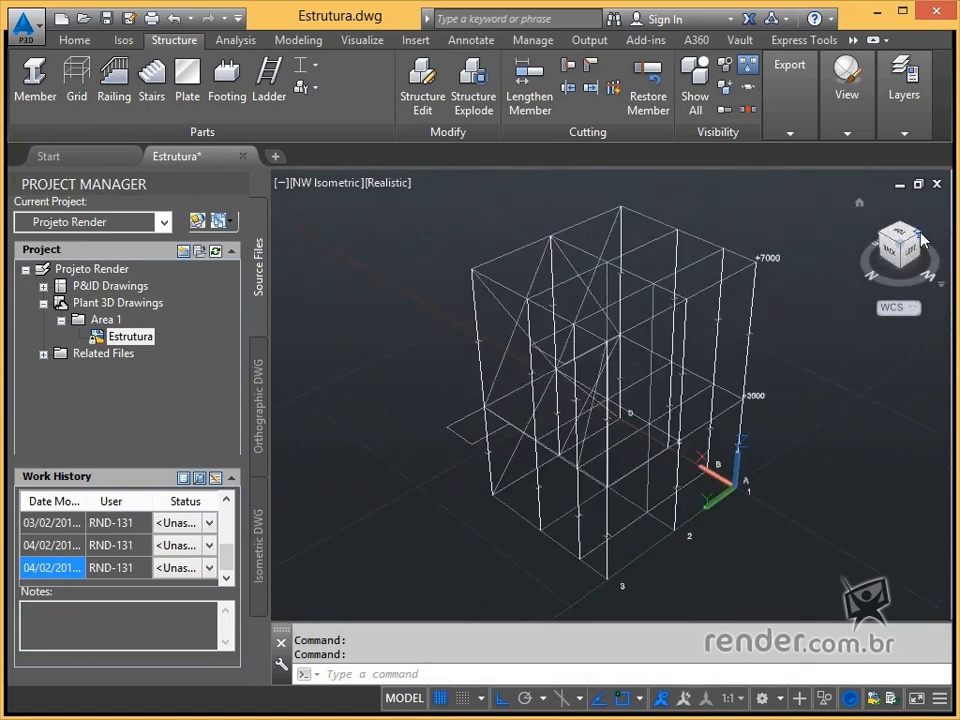
click(922, 240)
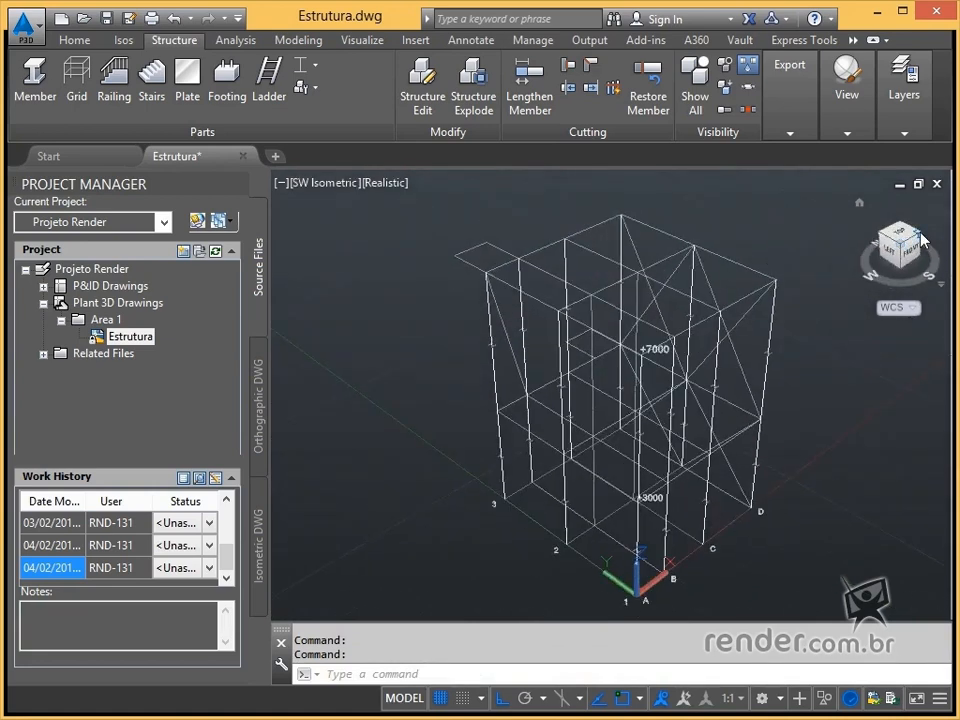
click(922, 240)
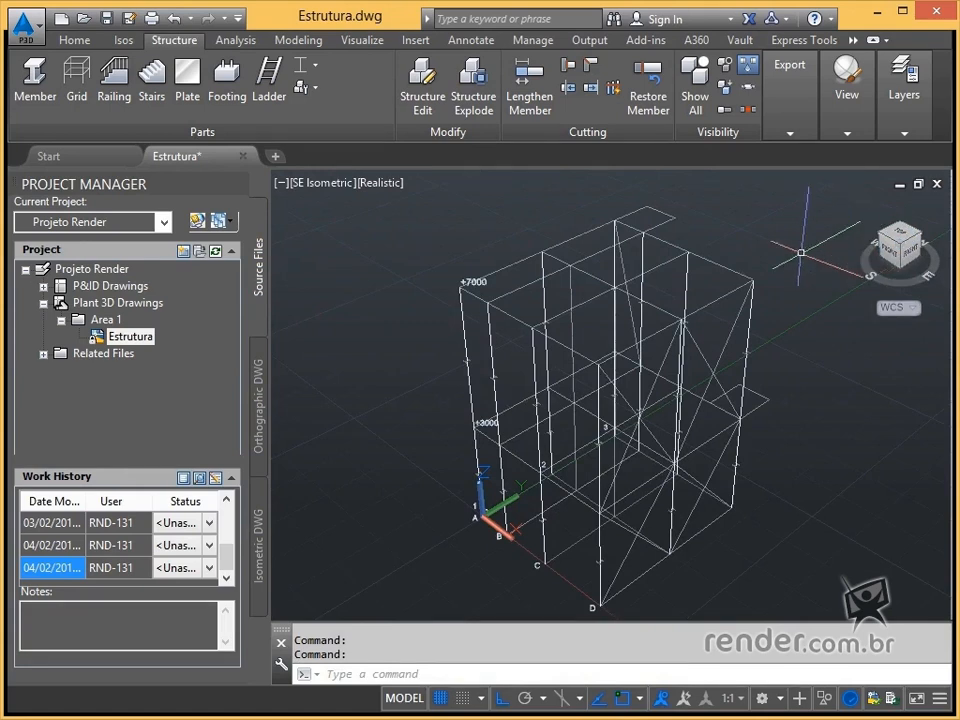
- Set the structural member profile to AISC shape type W, size W6x16, keeping material ASTM A36
click(305, 88)
click(341, 121)
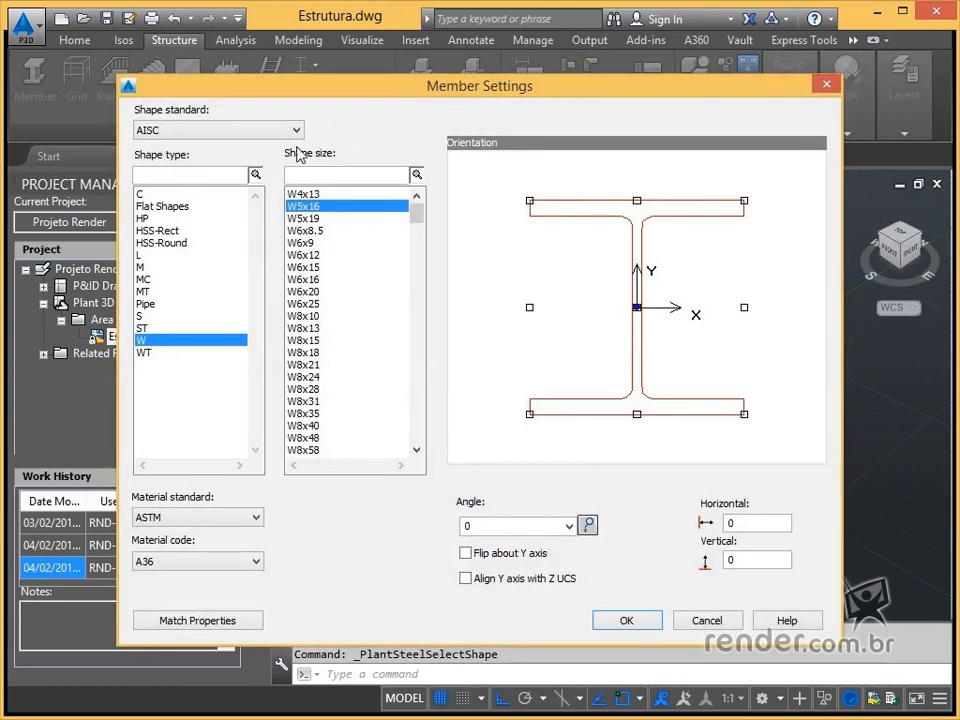
click(157, 340)
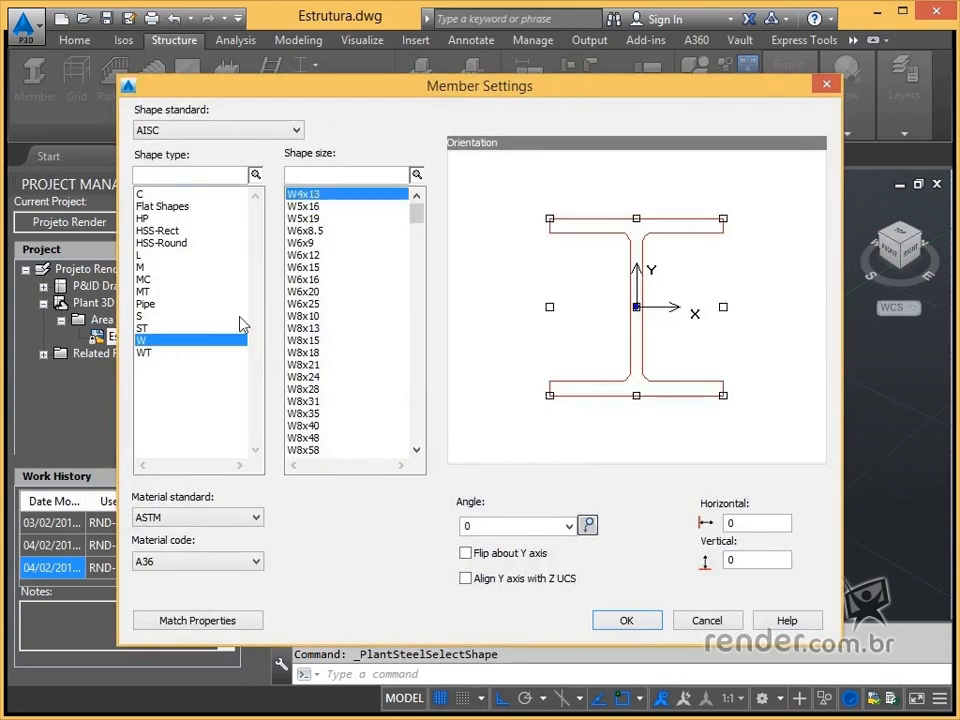
click(303, 280)
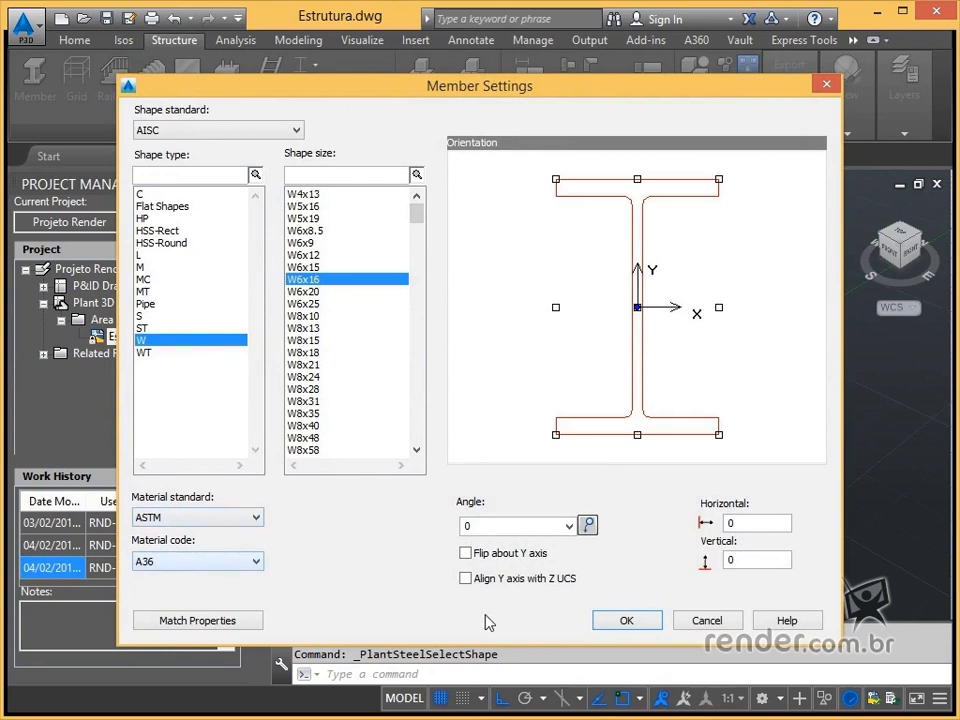
click(644, 624)
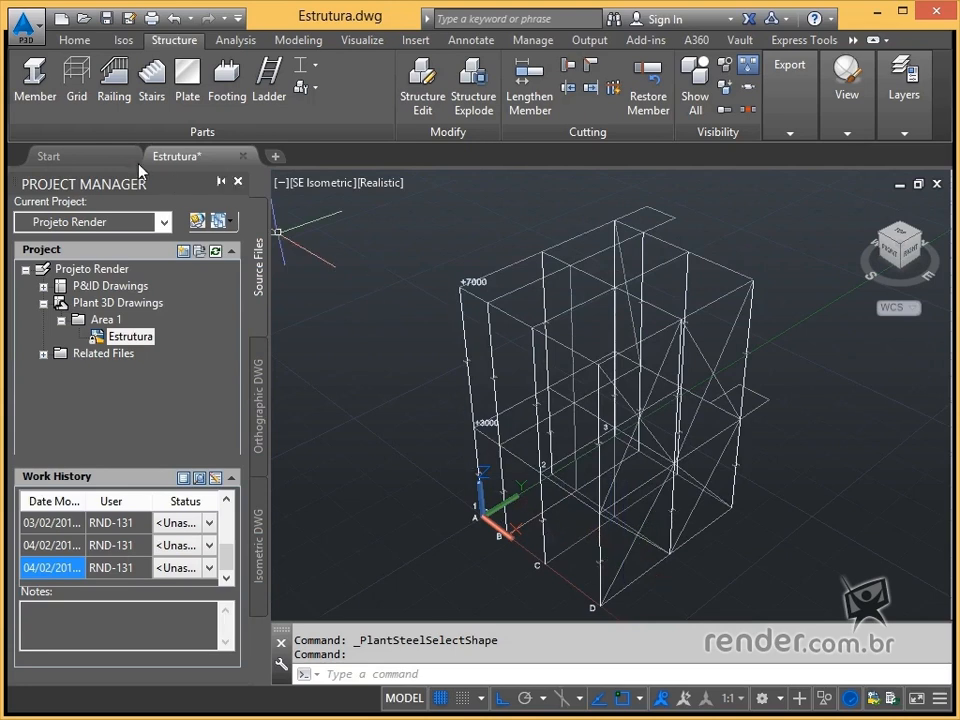
- Place beams at the +3000 level along grid line D, from D-1 through D-2 to D-3
click(36, 80)
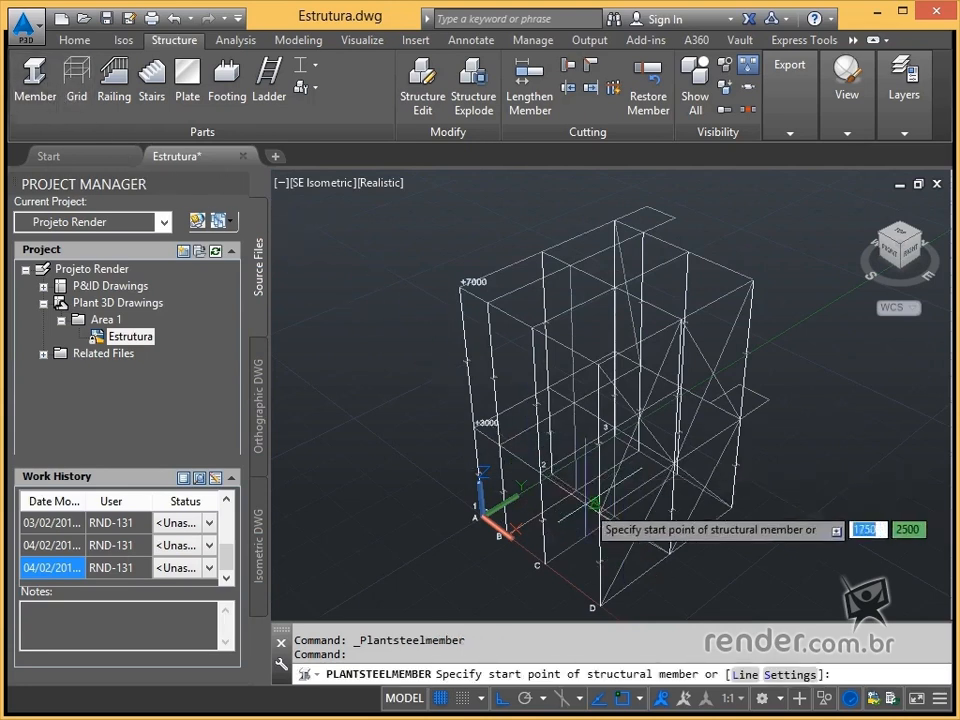
scroll(593, 503, up, 4)
middle_drag(604, 510, 577, 393)
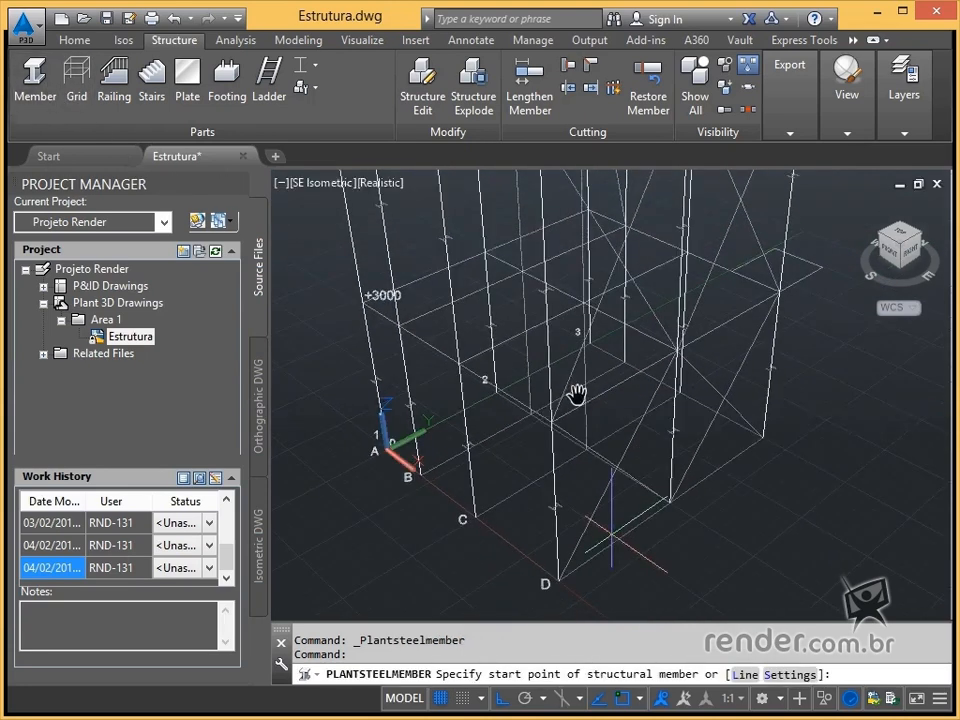
click(551, 419)
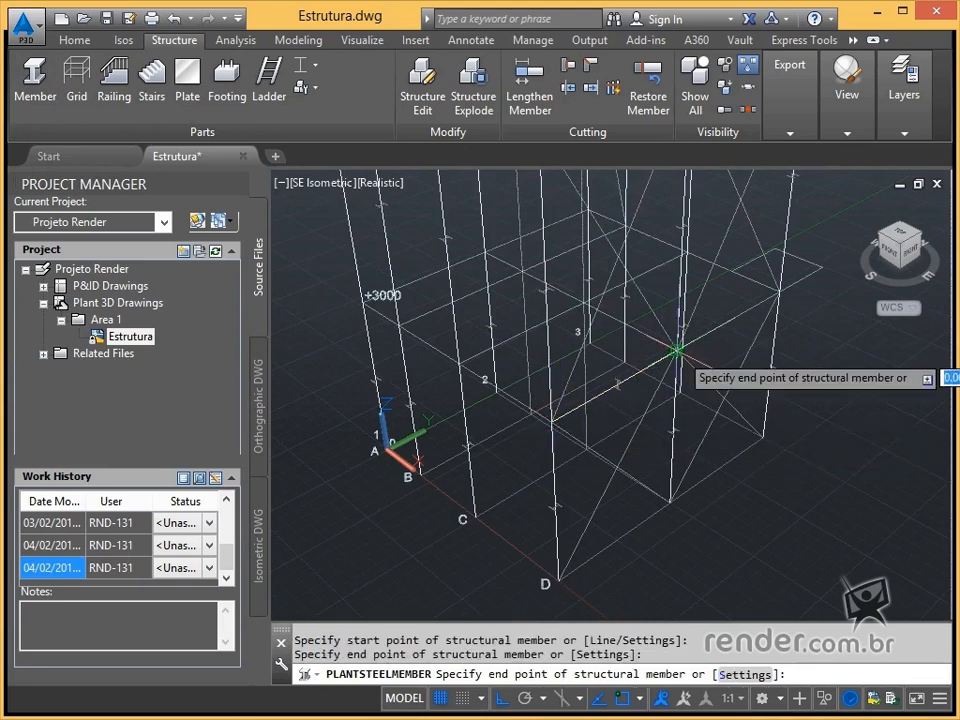
click(779, 291)
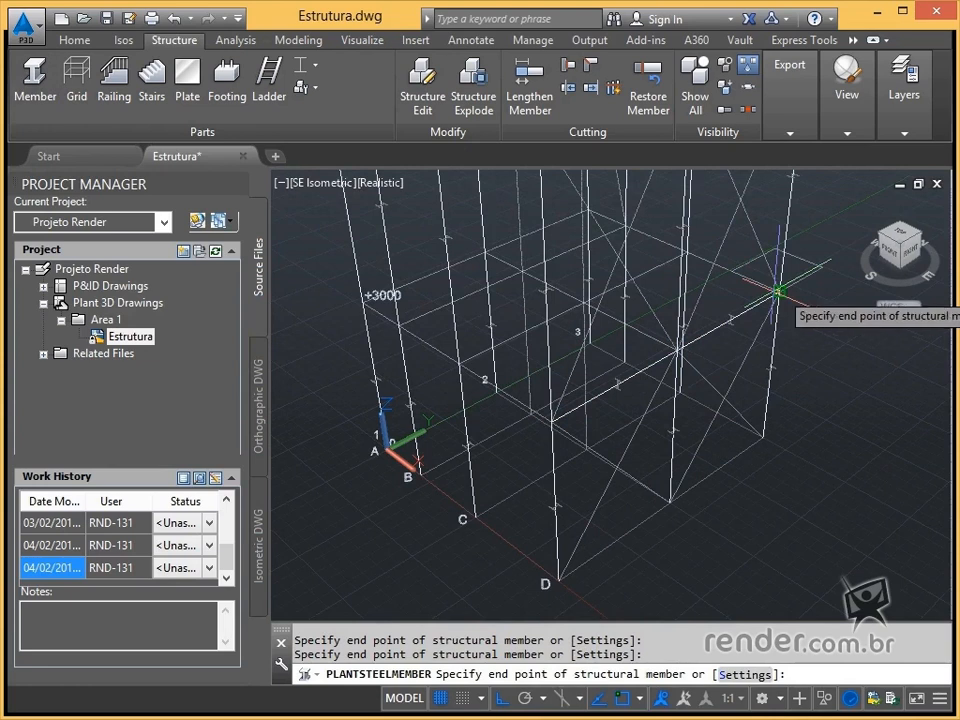
key(Escape)
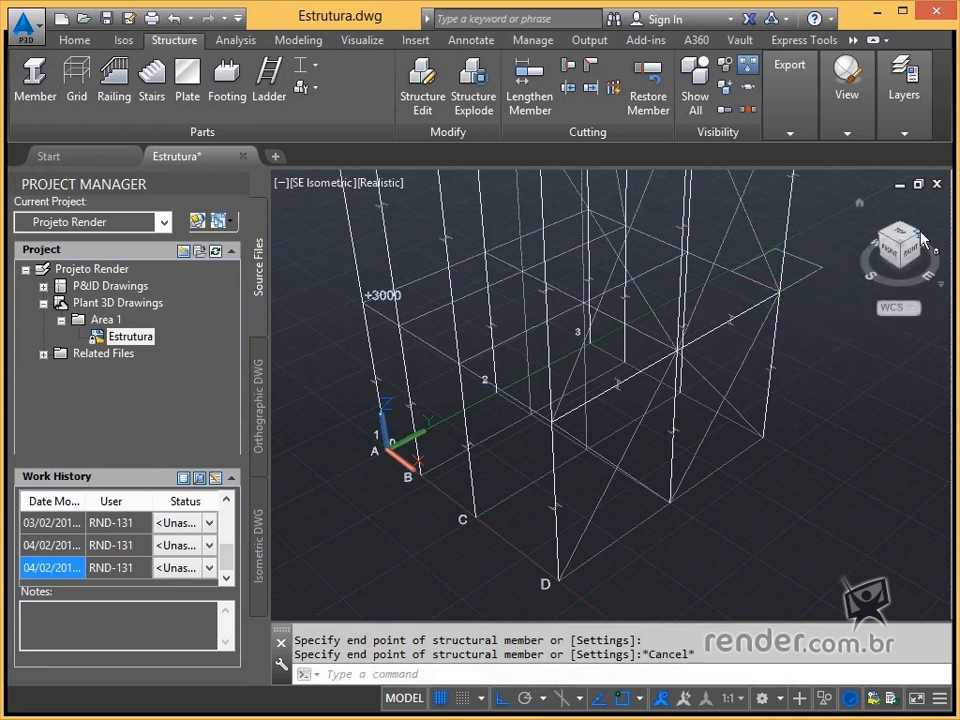
- Place beams at the +3000 level along grid line 3, from D-3 through C-3 and B-3 to A-3
click(923, 239)
middle_drag(640, 489, 628, 418)
key(Return)
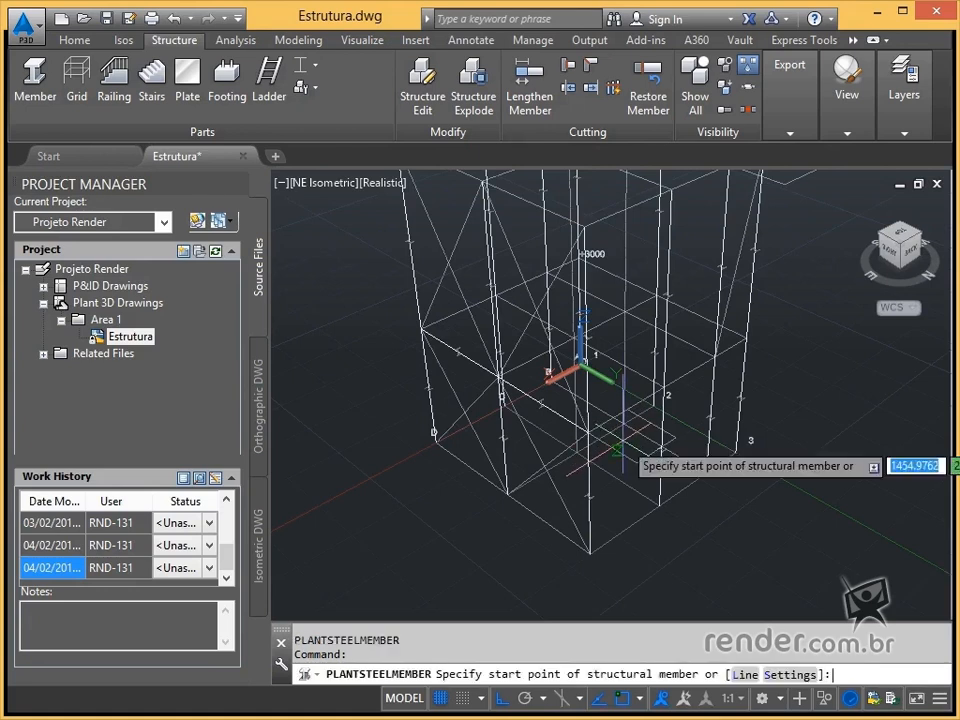
click(589, 433)
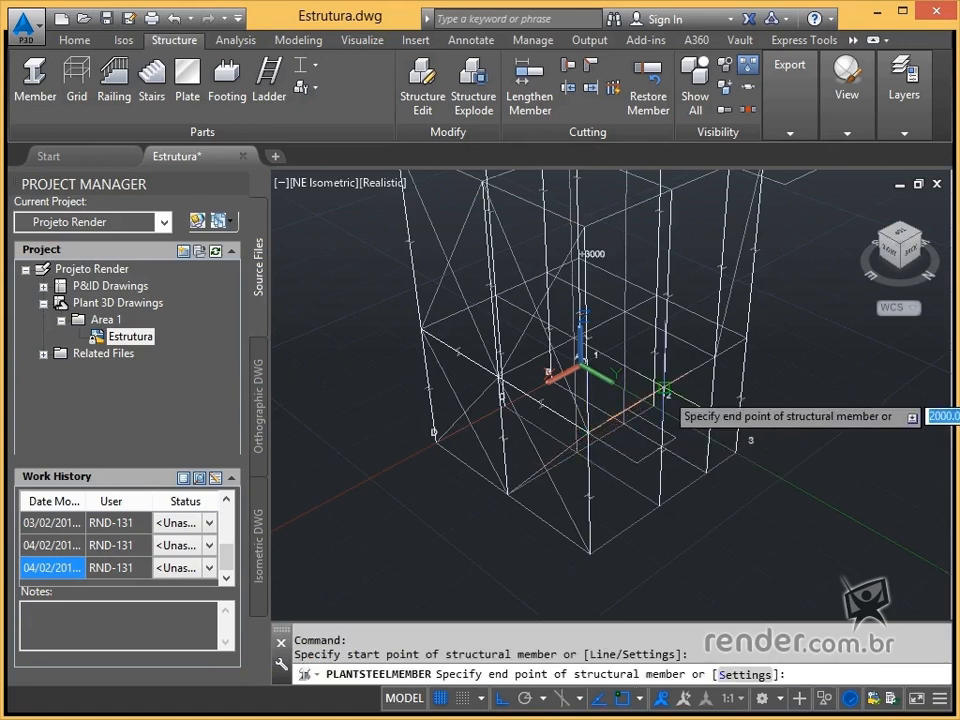
click(663, 390)
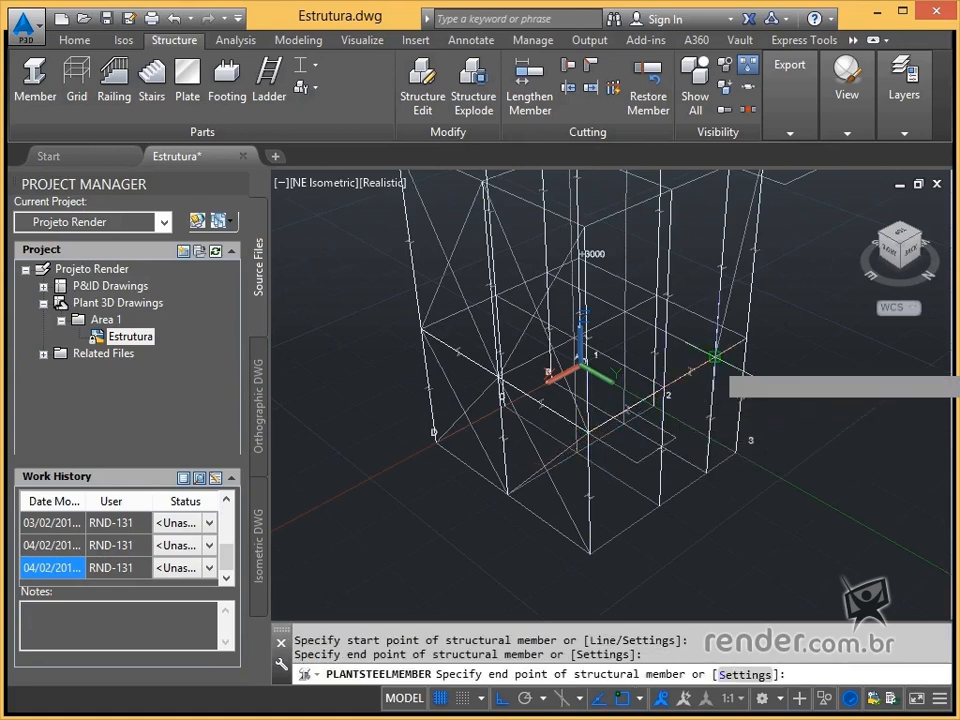
click(716, 355)
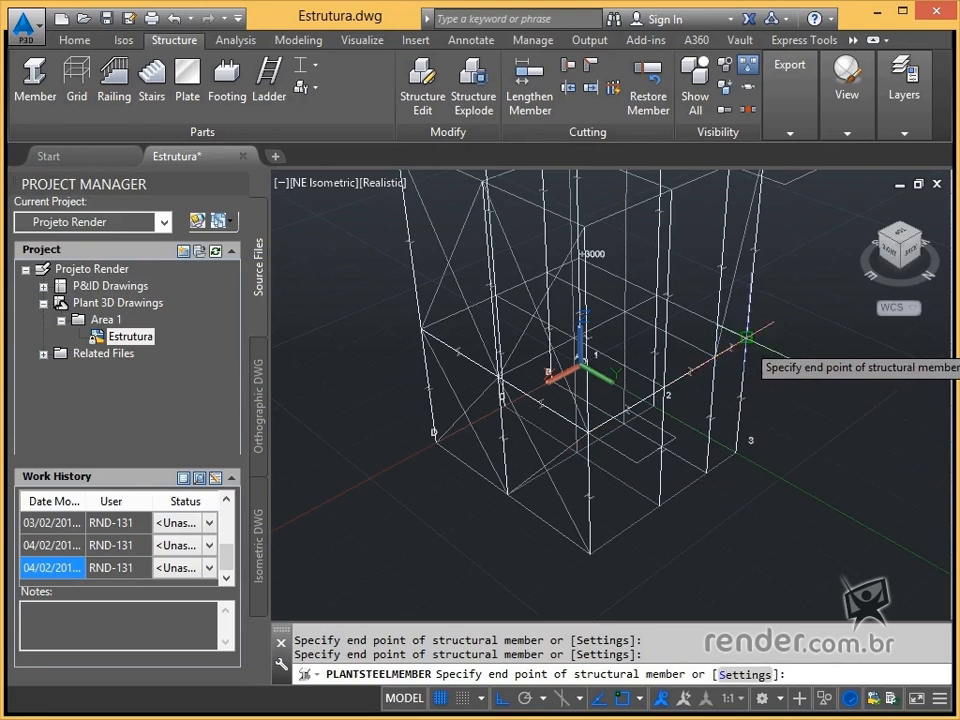
key(Escape)
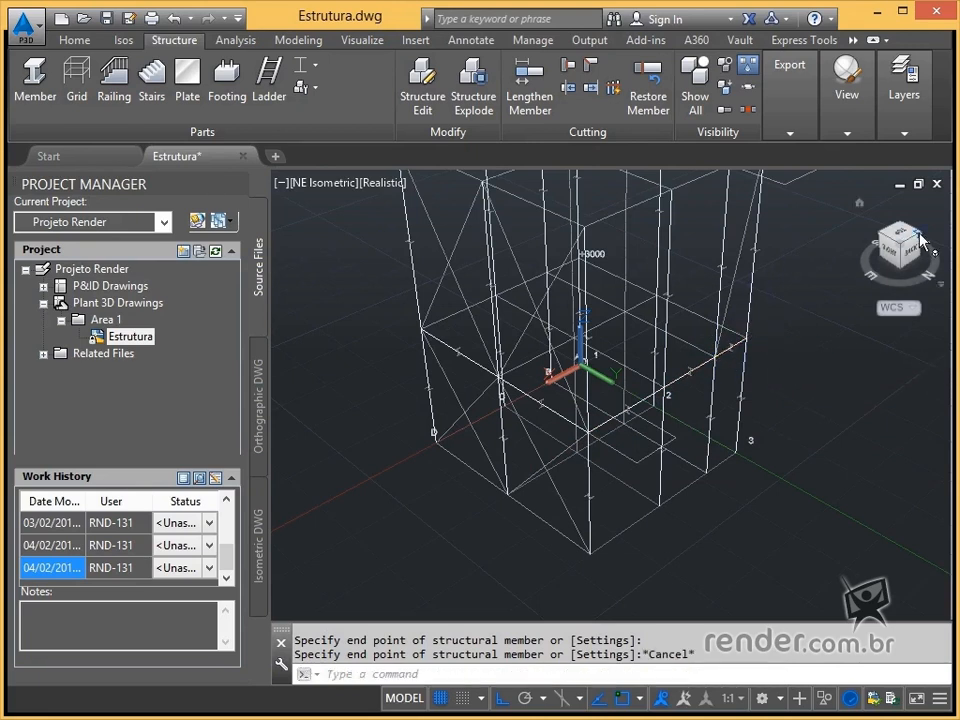
- Place beams at the +3000 level along grid line A, from A-3 through A-2 to A-1
click(922, 243)
scroll(600, 471, up, 2)
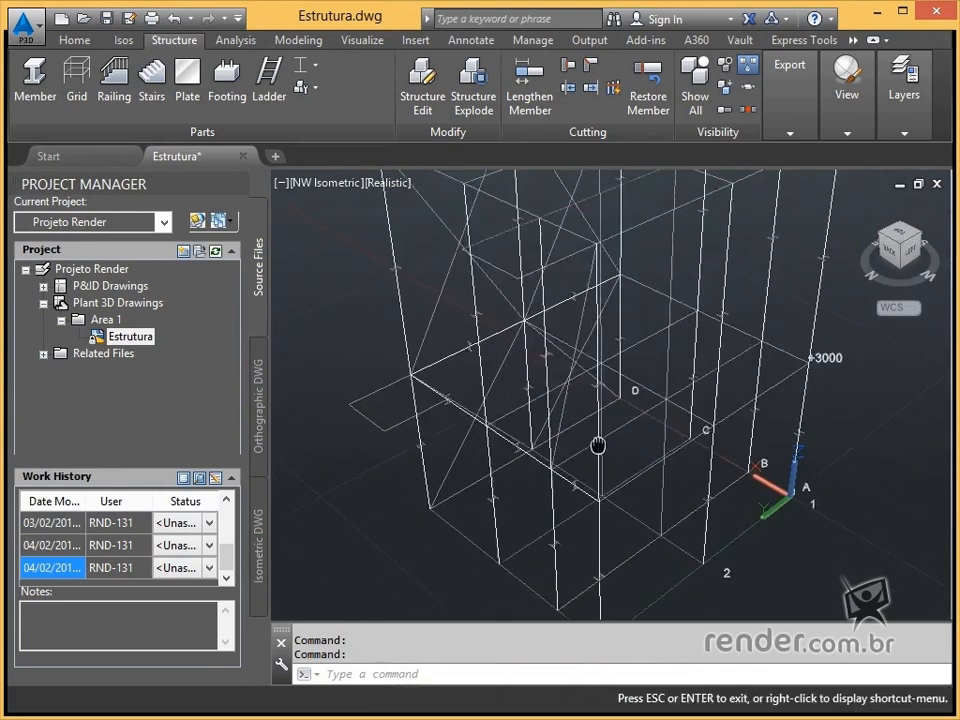
middle_drag(600, 471, 583, 396)
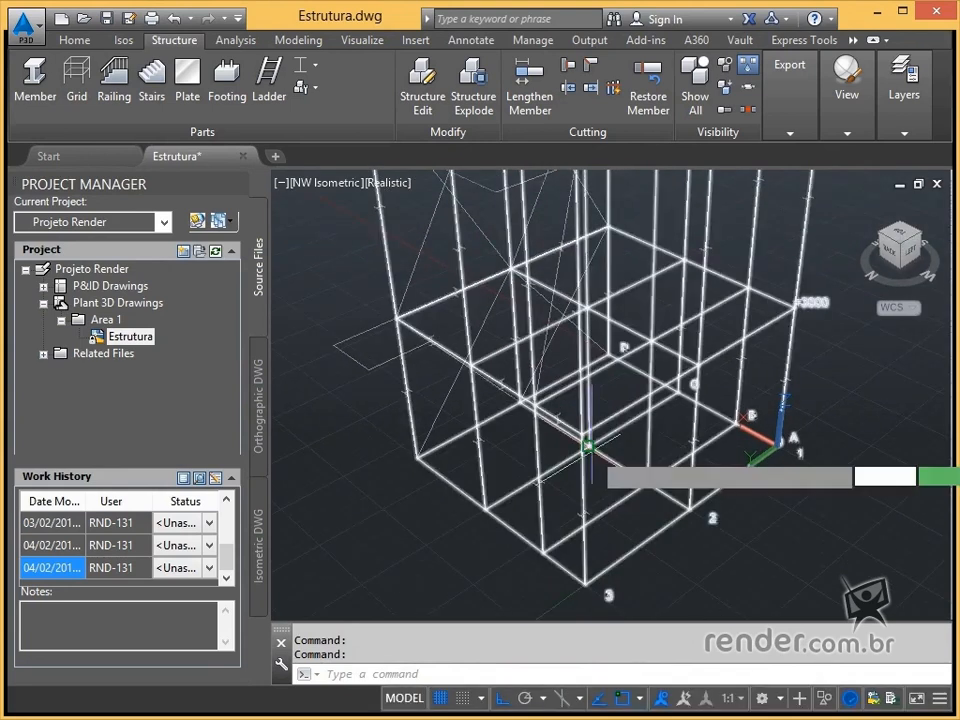
key(Return)
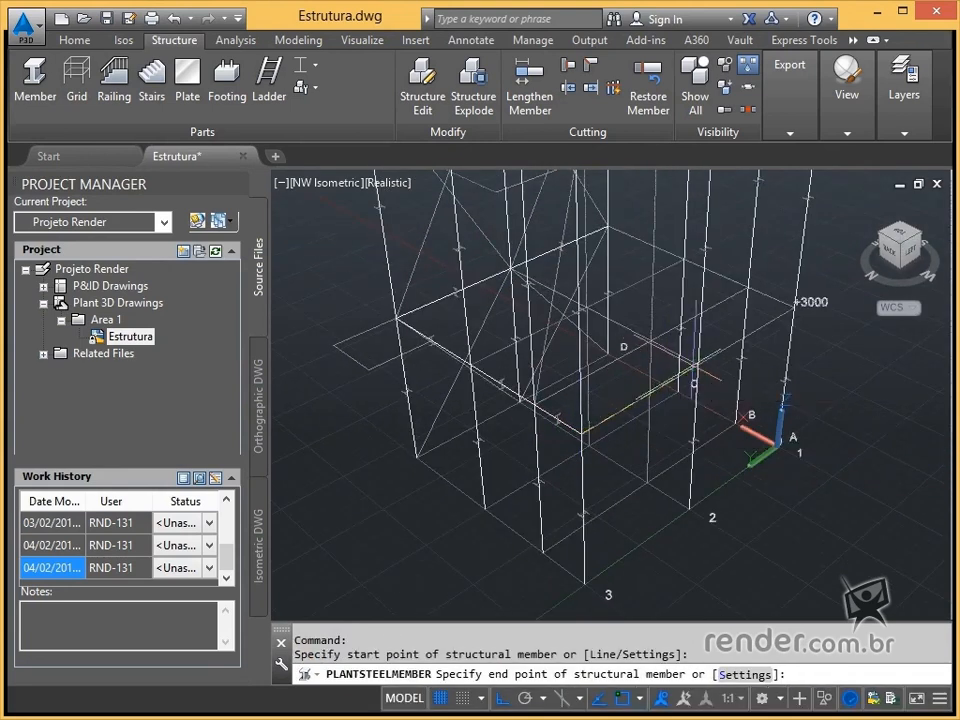
click(699, 366)
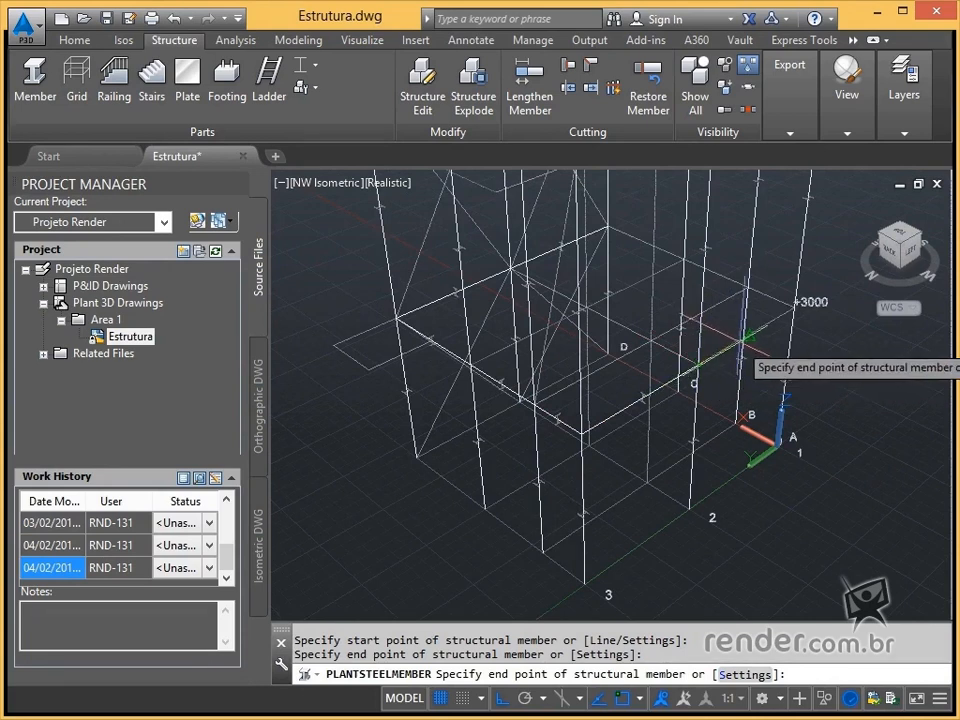
scroll(742, 350, up, 1)
middle_drag(730, 362, 584, 337)
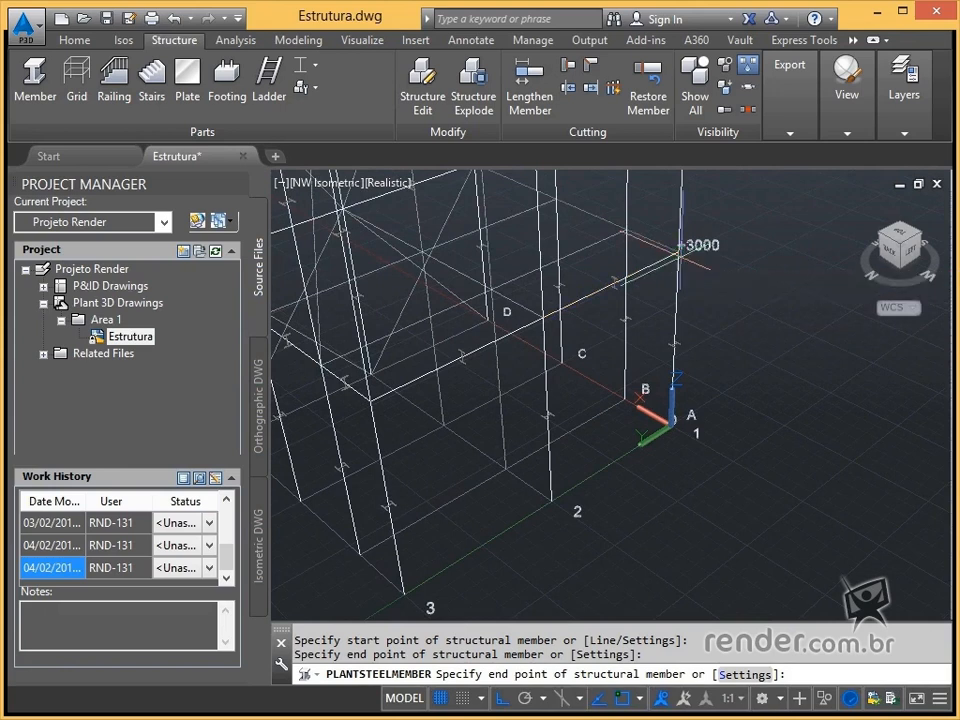
click(679, 249)
key(Escape)
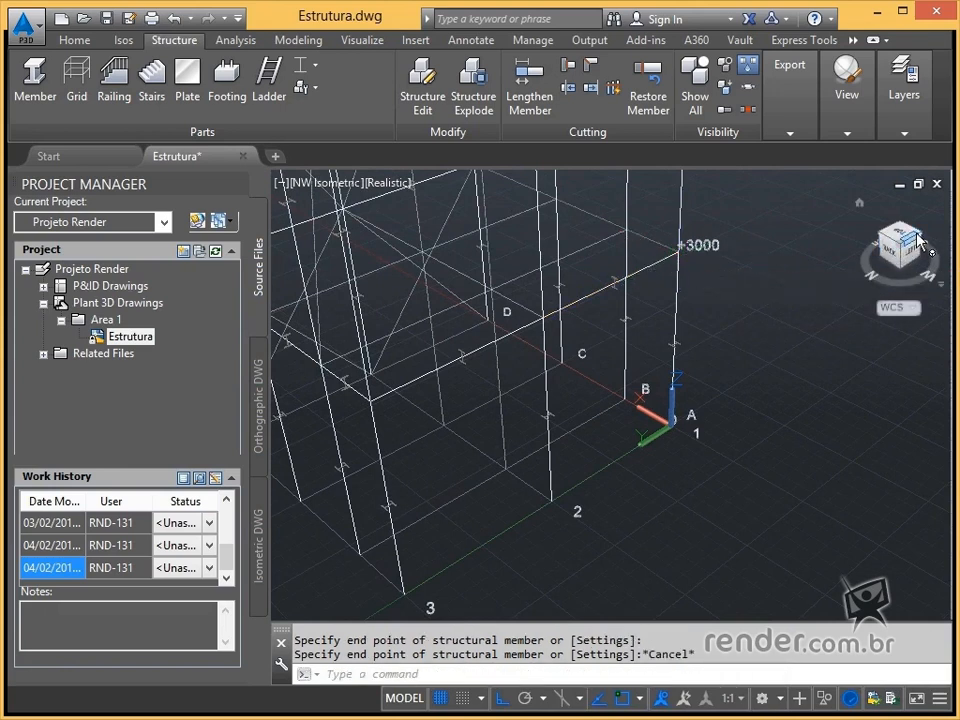
- Place beams at the +3000 level along grid line 1, from A-1 through B-1 and C-1 to D-1
click(922, 243)
scroll(657, 460, up, 3)
middle_drag(657, 460, 621, 294)
scroll(621, 361, up, 2)
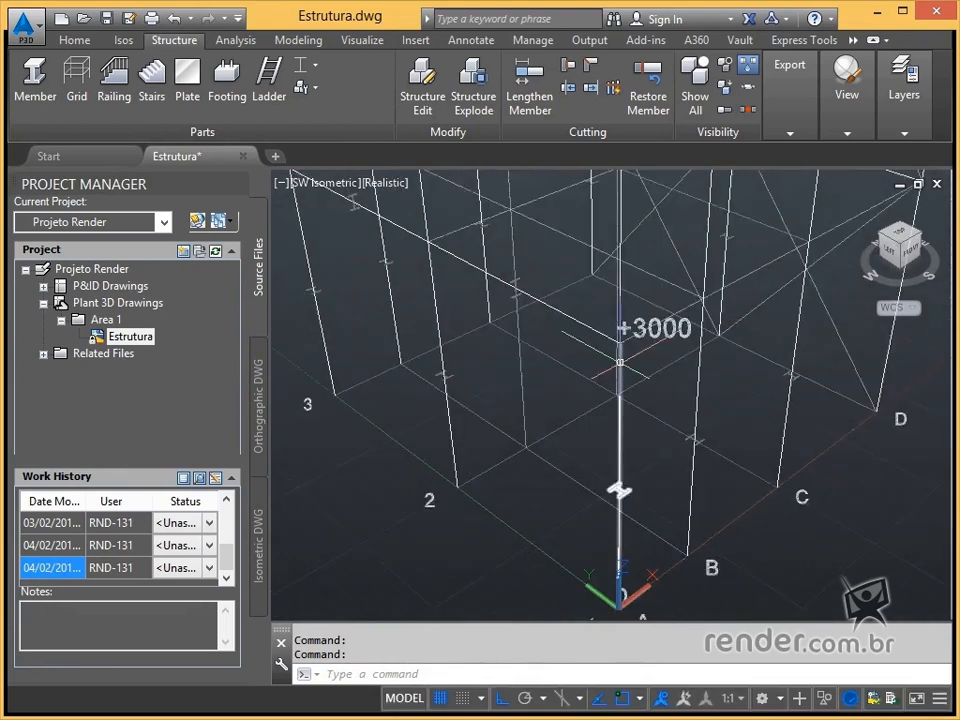
middle_drag(620, 362, 544, 411)
scroll(540, 425, up, 1)
key(Return)
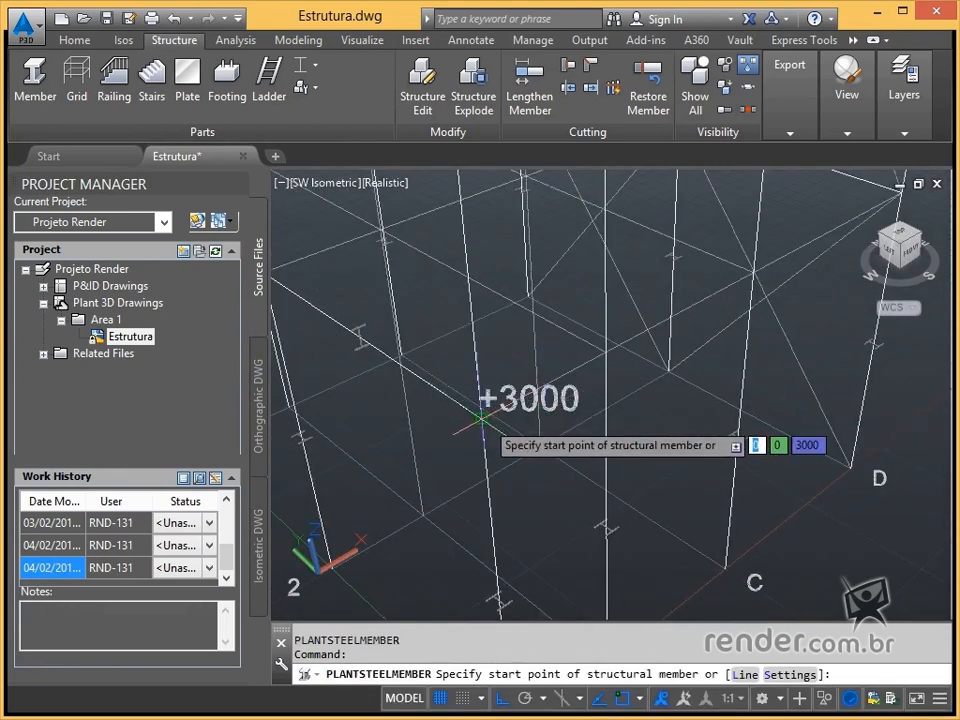
click(482, 414)
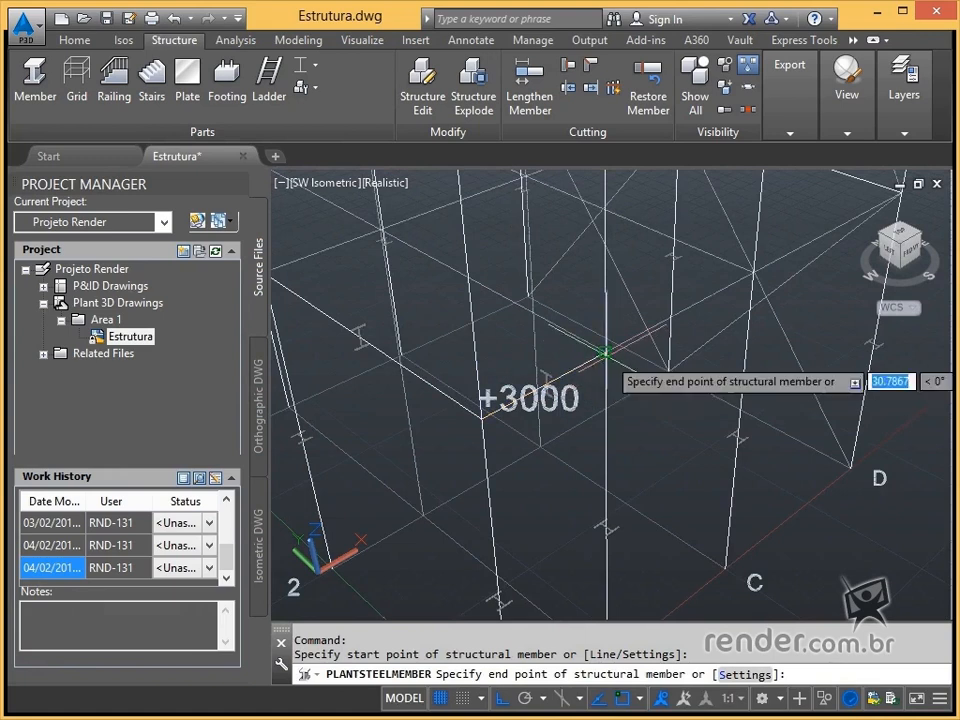
click(754, 272)
middle_drag(754, 272, 553, 423)
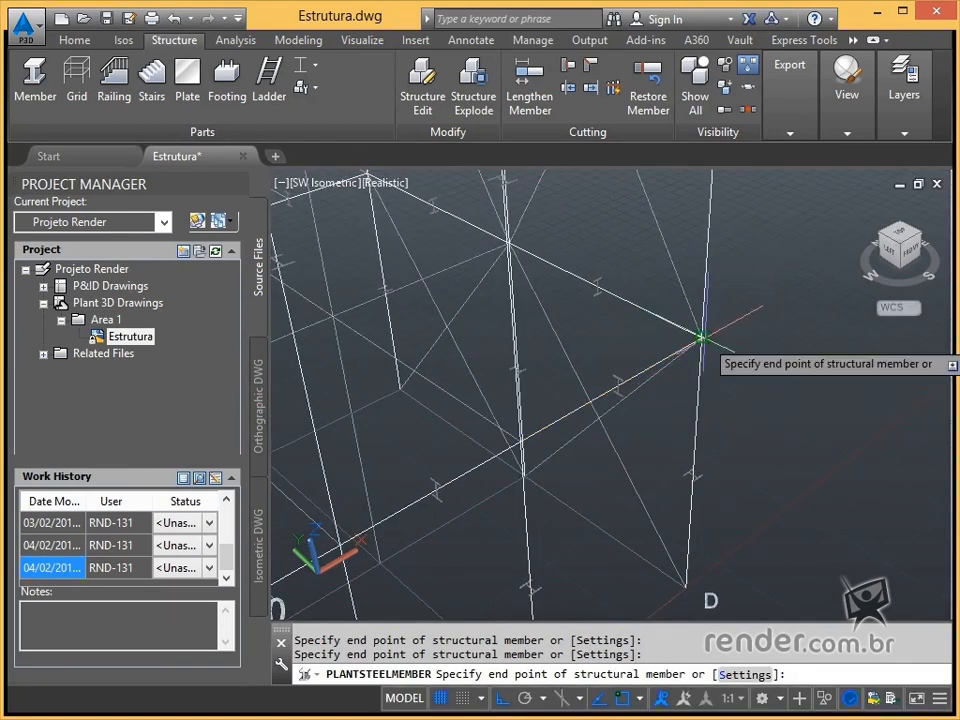
key(Escape)
- Place beams at the +7000 level along grid line 1, from A-1 through B-1 and C-1 to D-1
middle_drag(705, 336, 798, 411)
key(Return)
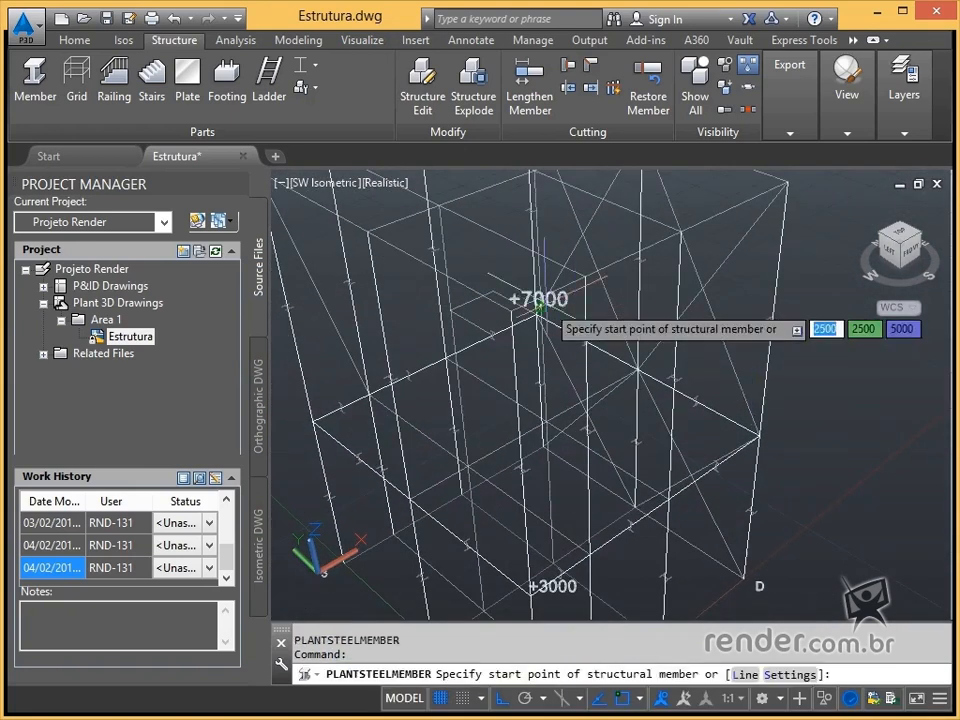
click(545, 298)
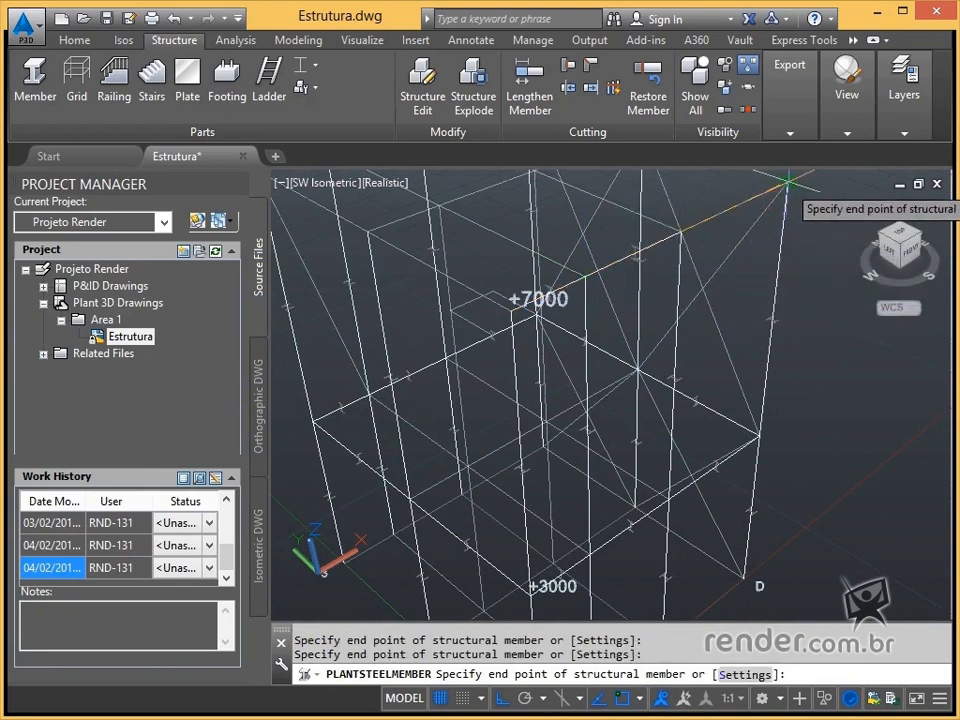
key(Escape)
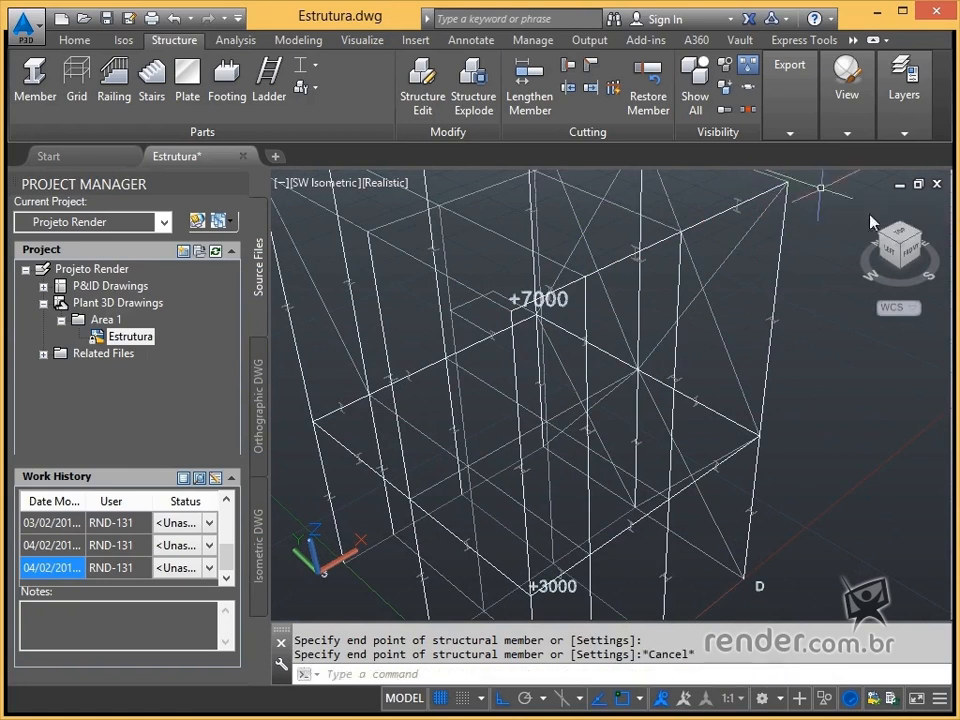
- Place beams at the +7000 level along grid line D, from D-1 through D-2 to D-3
click(921, 240)
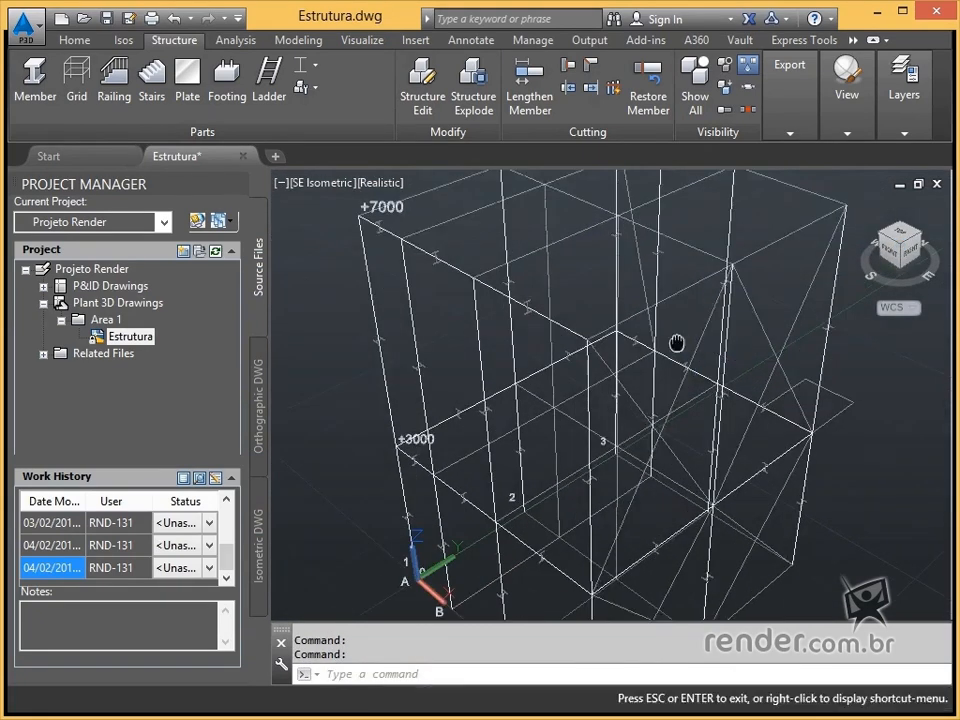
middle_drag(698, 343, 596, 335)
key(Return)
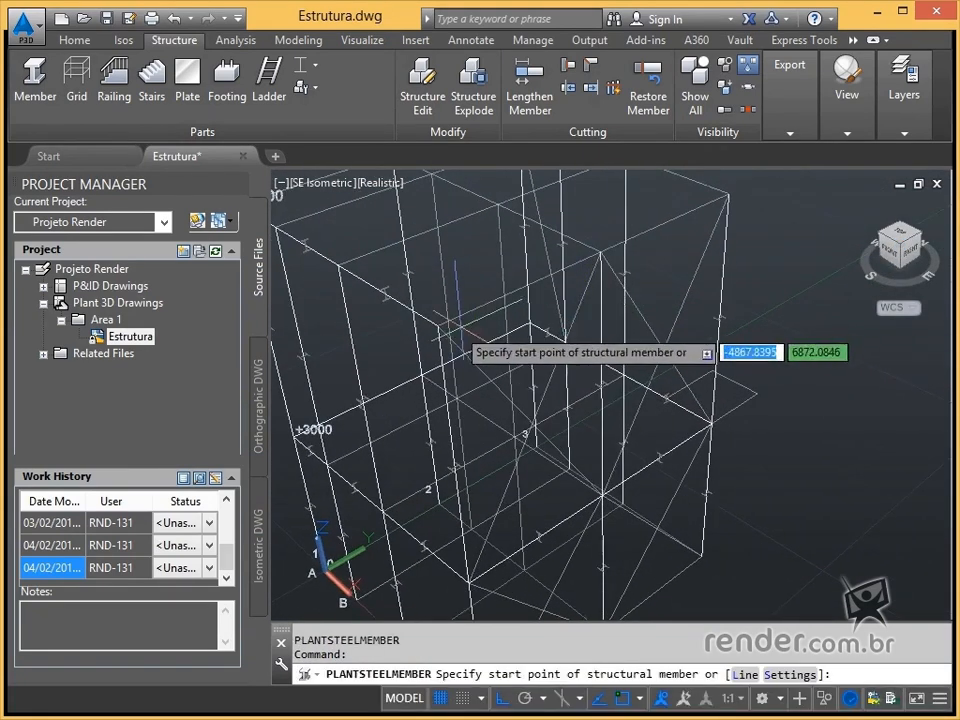
click(440, 324)
click(600, 253)
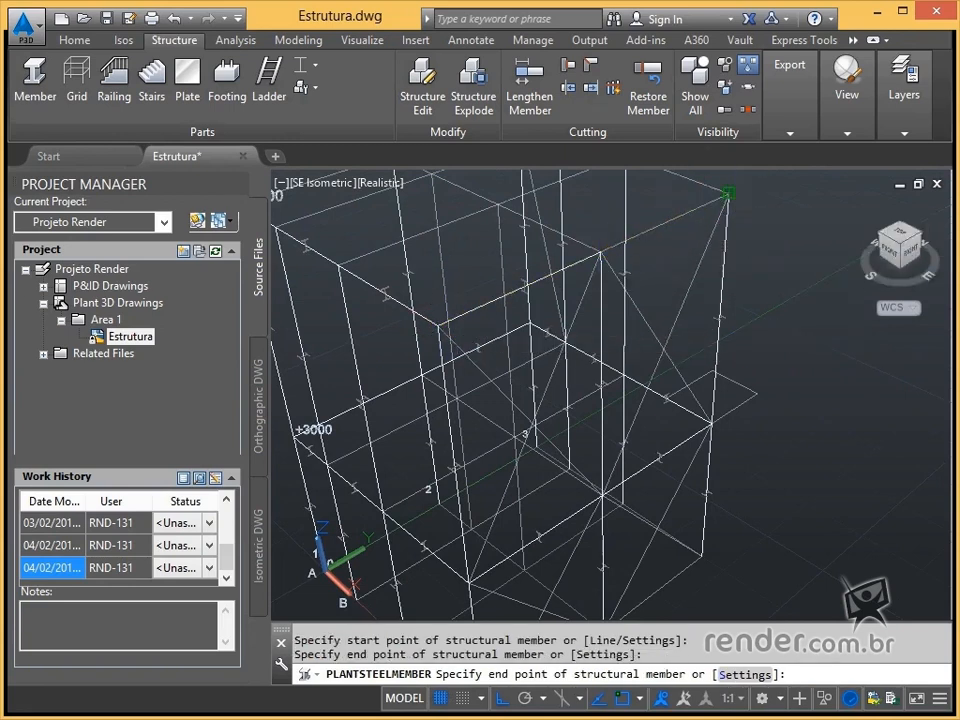
click(727, 196)
key(Escape)
- Place beams at the +7000 level along grid line 3, from D-3 through C-3 and B-3 to A-3
click(924, 240)
scroll(637, 288, up, 4)
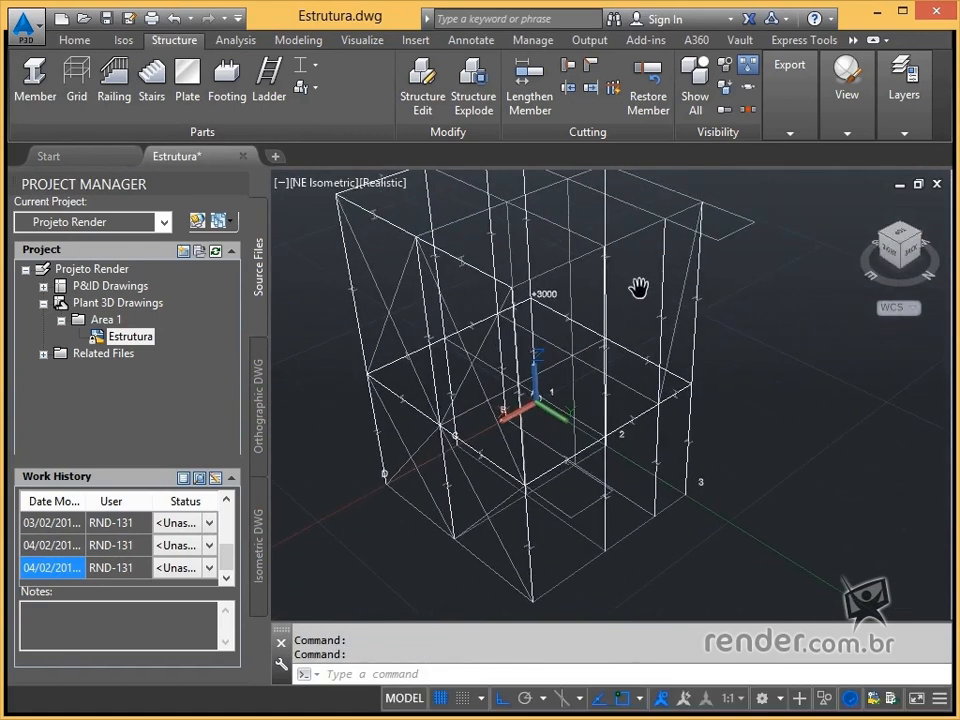
key(Return)
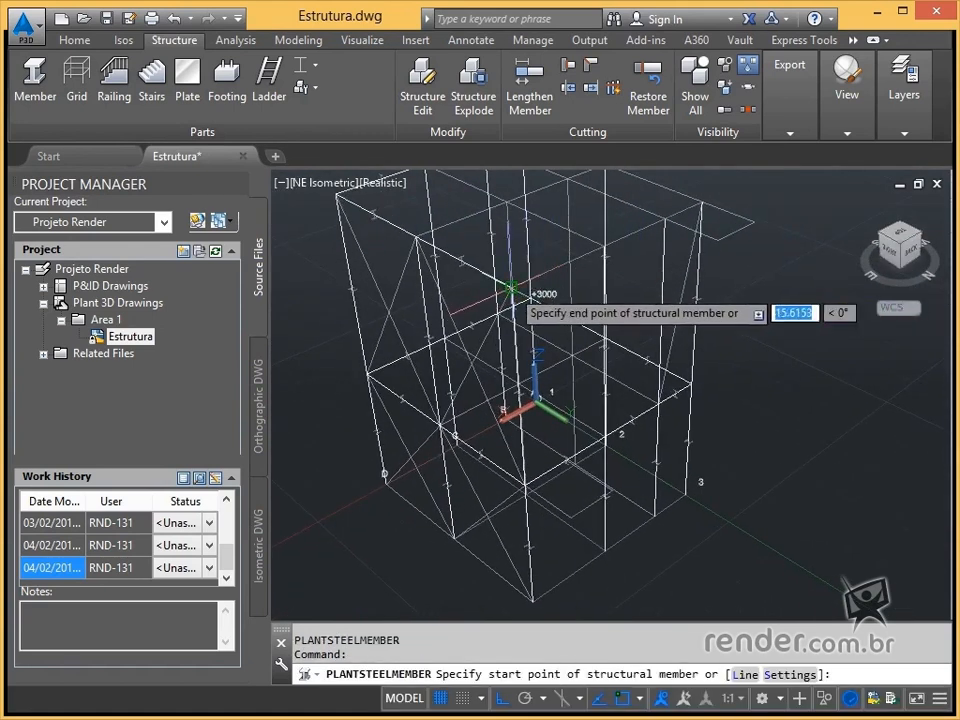
click(510, 286)
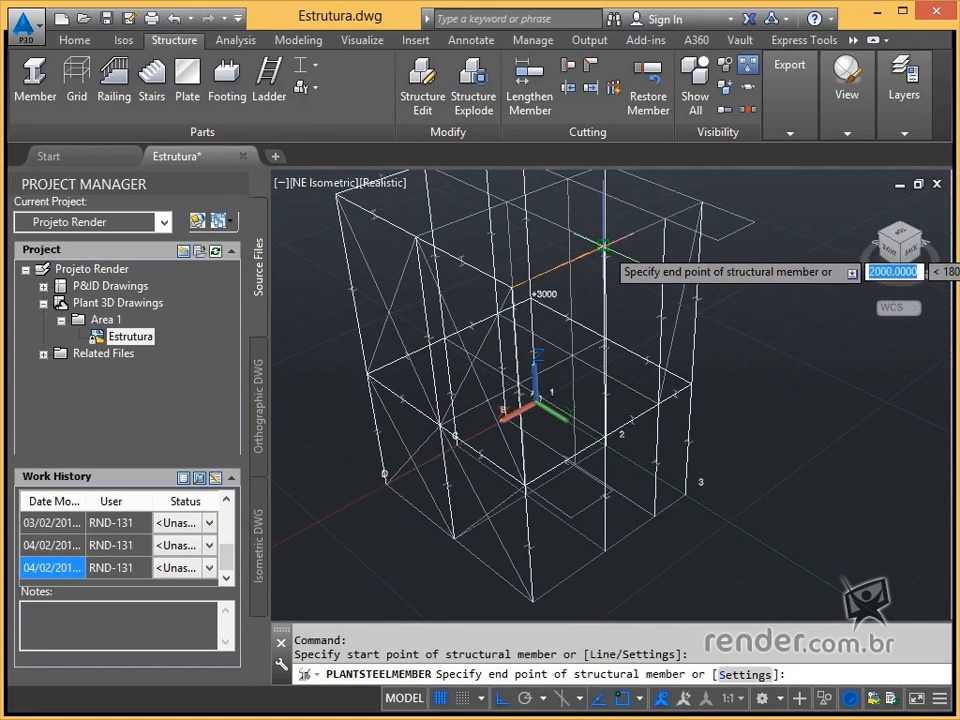
scroll(612, 262, up, 5)
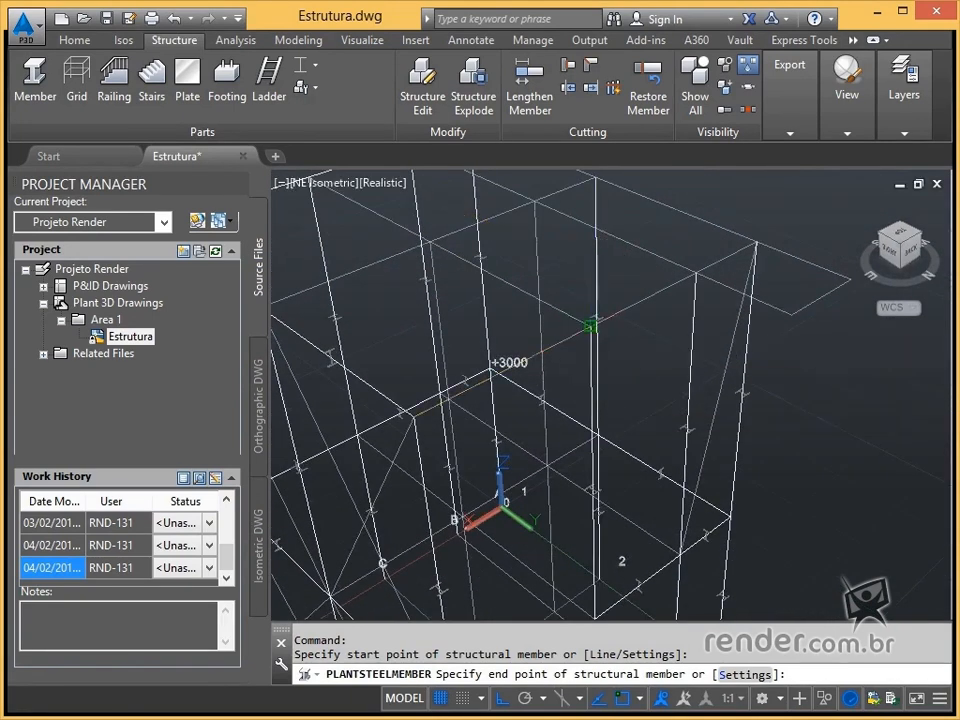
click(591, 326)
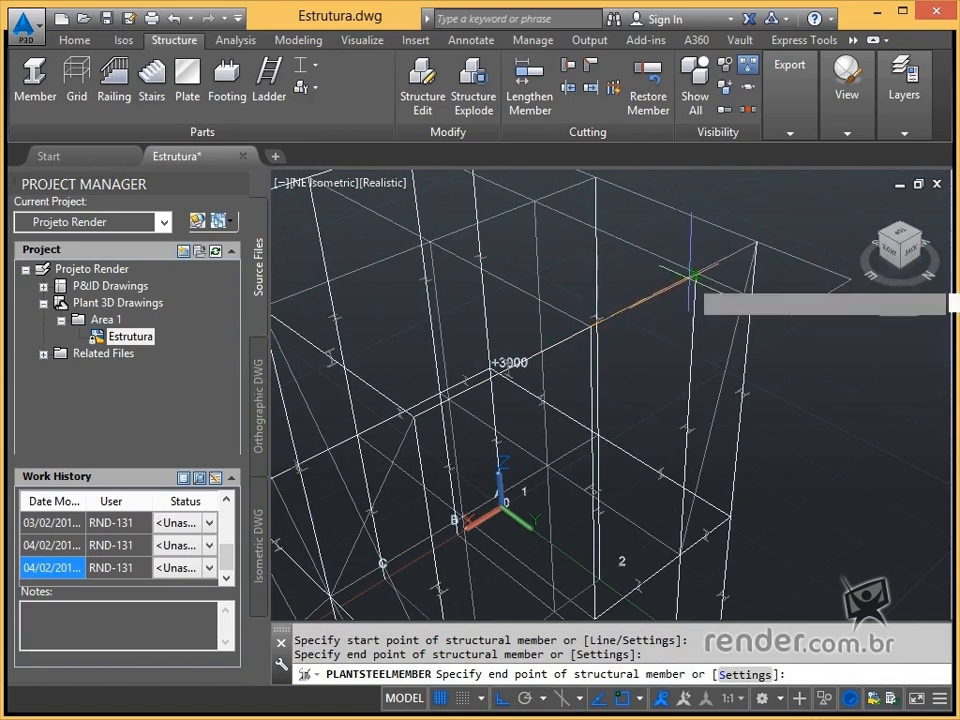
click(697, 272)
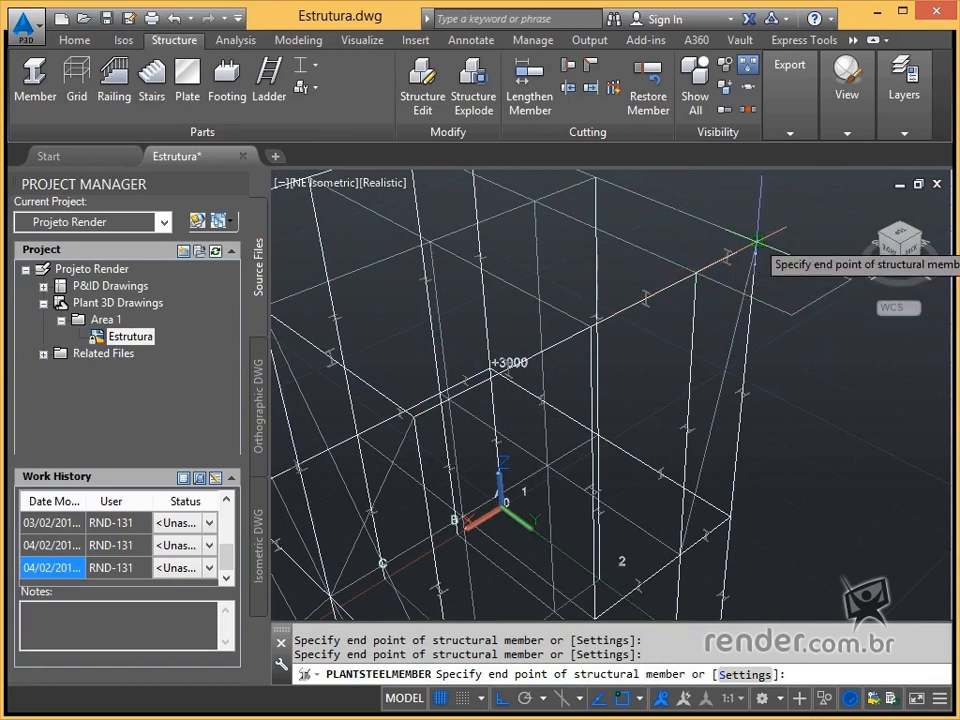
key(Escape)
- Place beams at the +7000 level along grid line A, from A-3 through A-2 to A-1
click(918, 235)
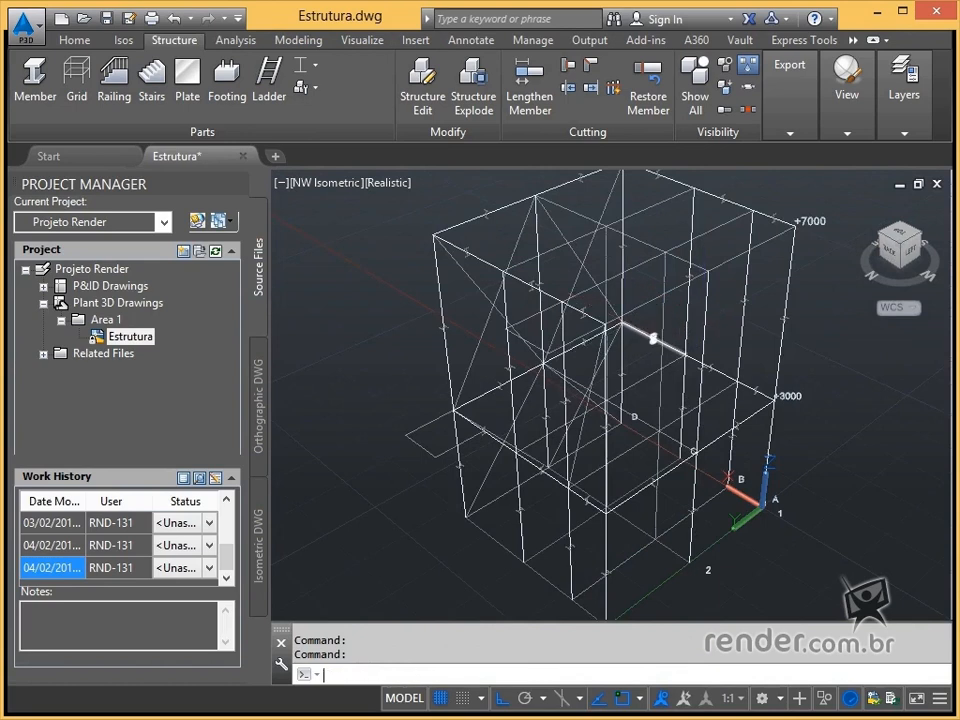
key(Return)
click(605, 326)
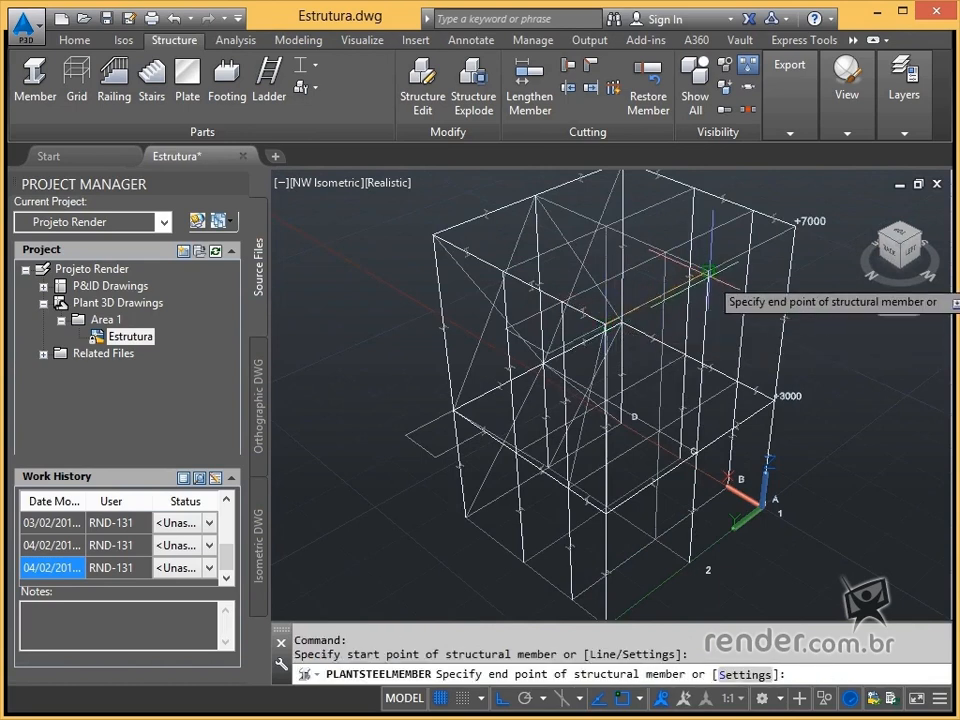
click(708, 270)
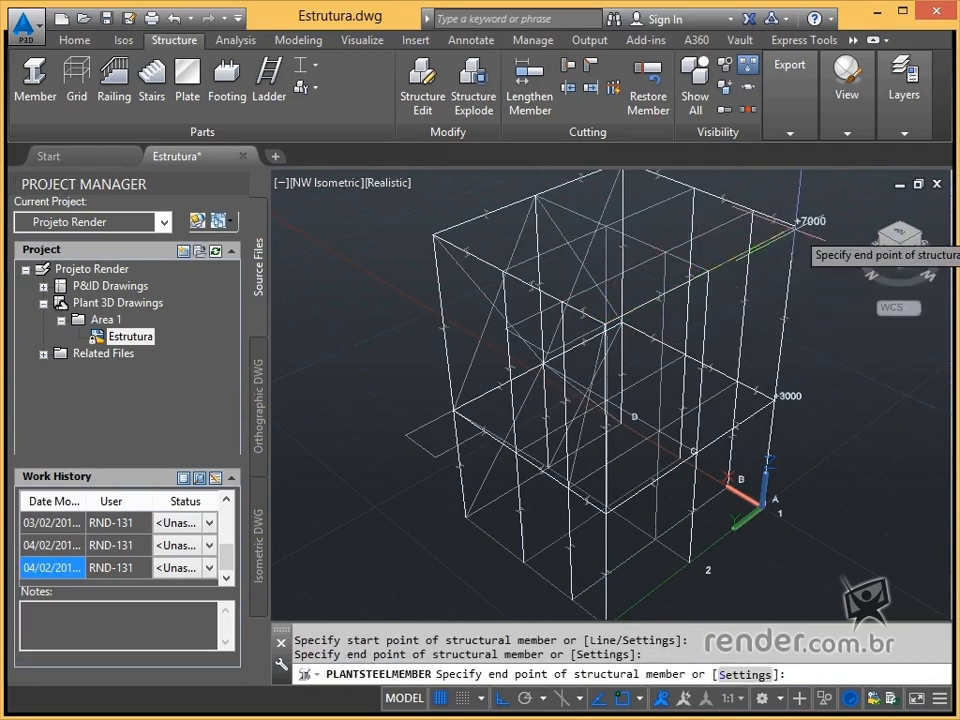
key(Escape)
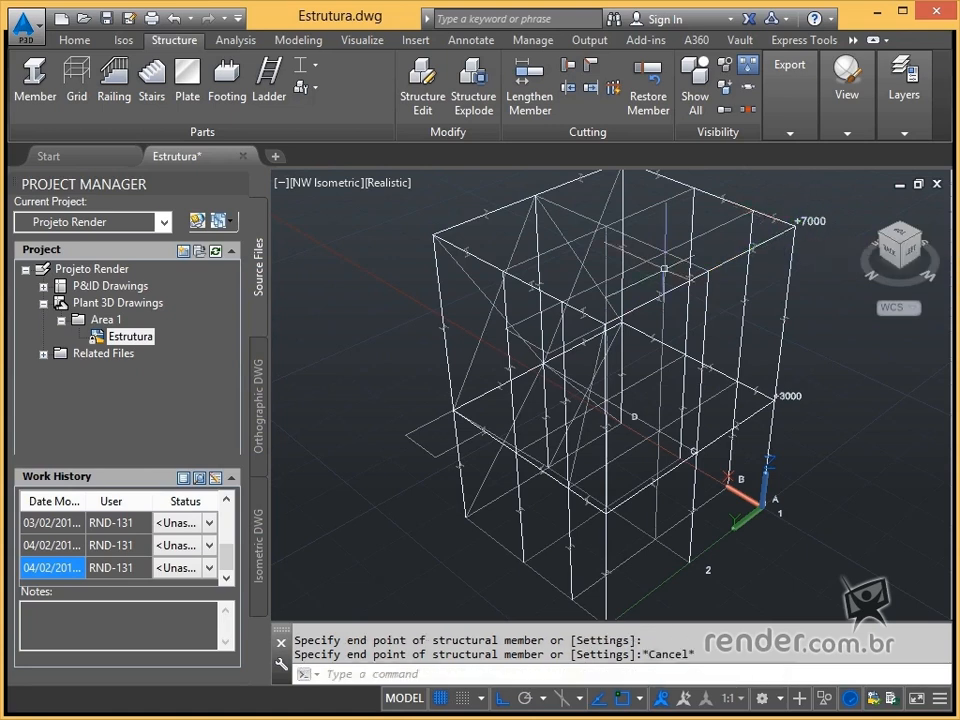
- Place interior beams at the +7000 level along grid line B, from B-3 through B-2 to B-1
scroll(568, 274, up, 2)
middle_drag(567, 275, 559, 413)
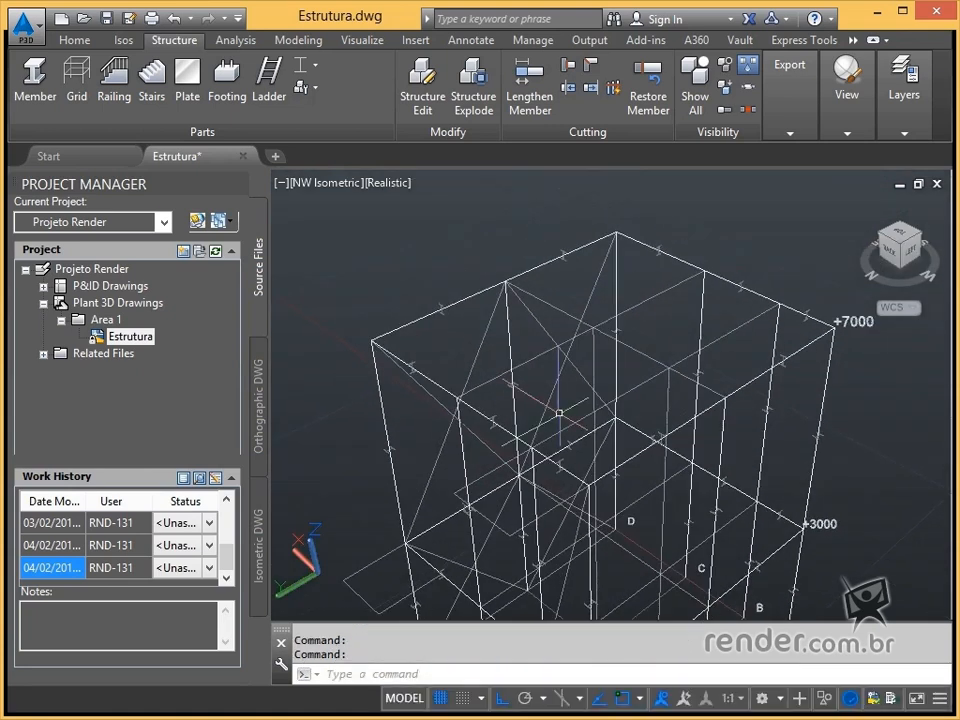
key(Return)
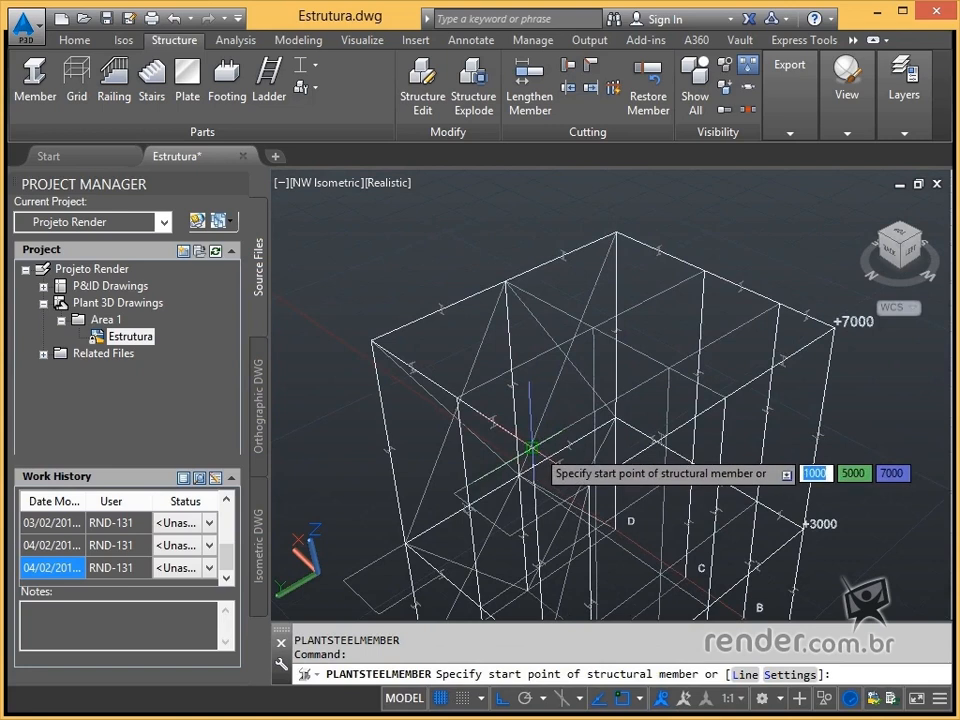
click(531, 448)
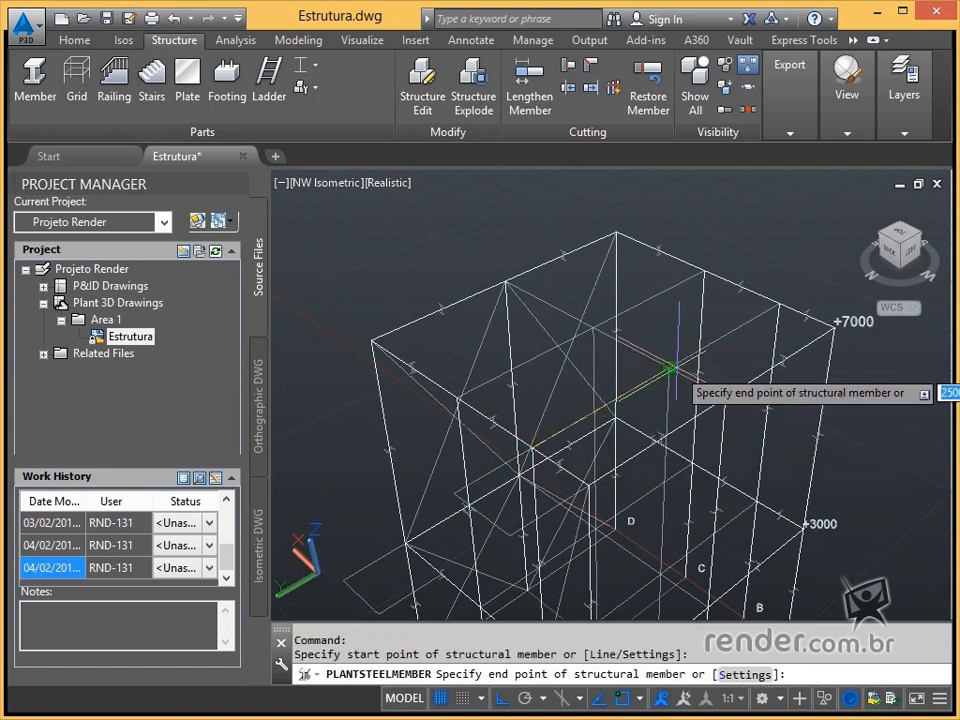
click(779, 302)
key(Escape)
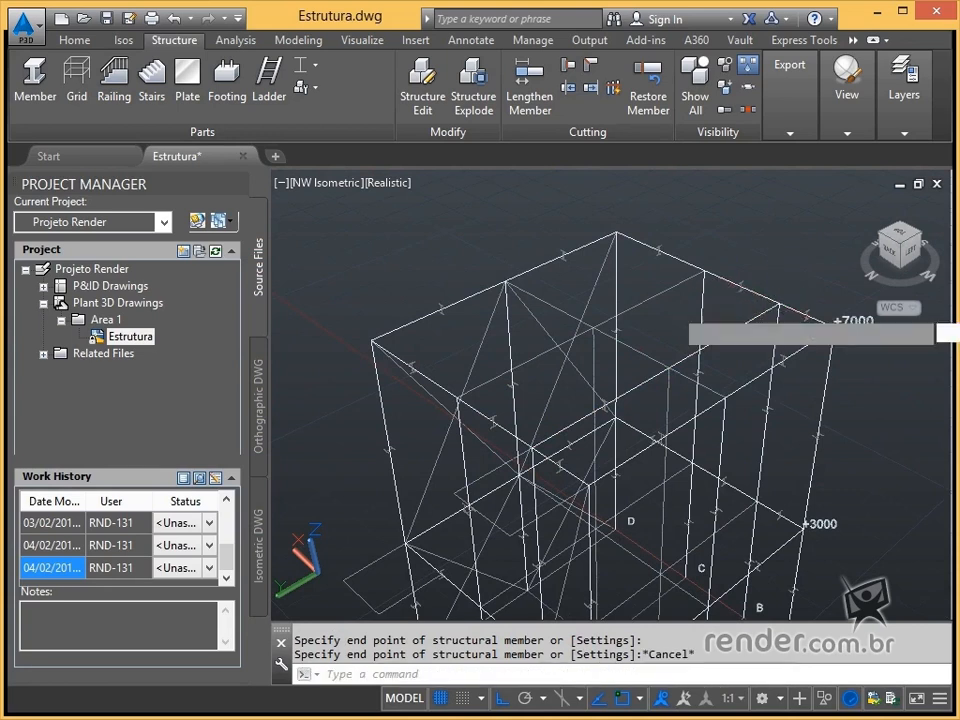
- Place interior beams at the +7000 level along grid line C, from C-3 through C-2 to C-1
key(Return)
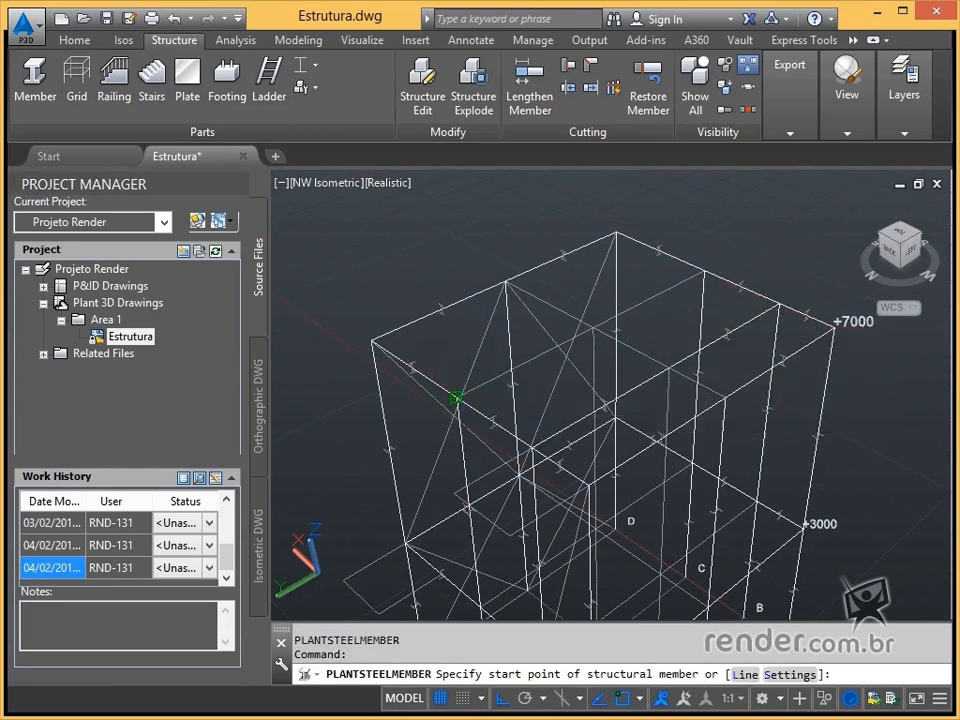
click(456, 398)
click(593, 327)
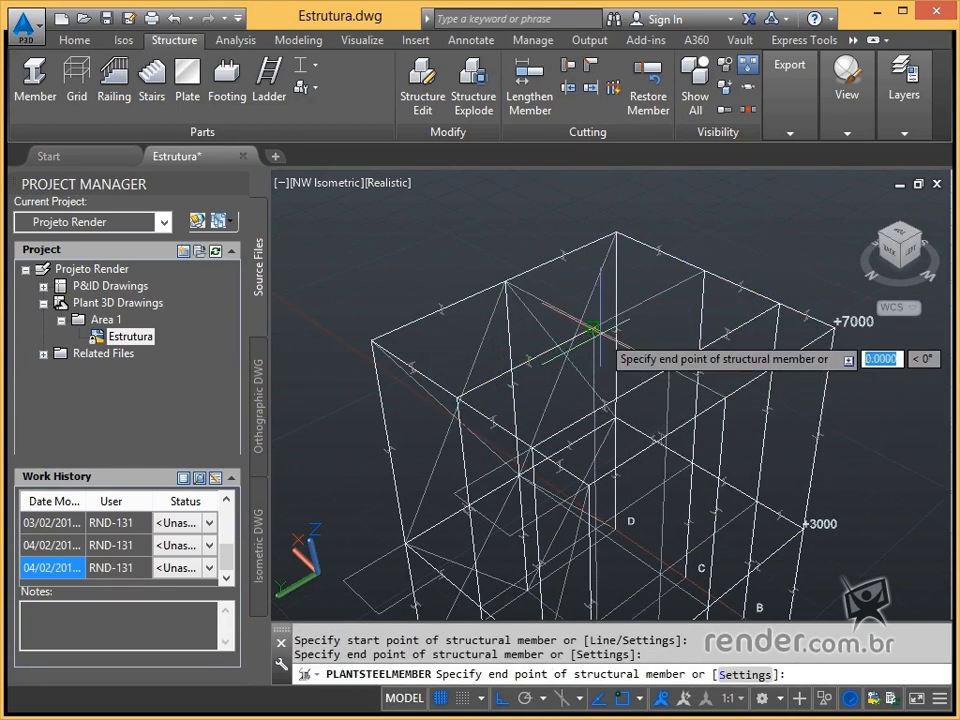
click(705, 270)
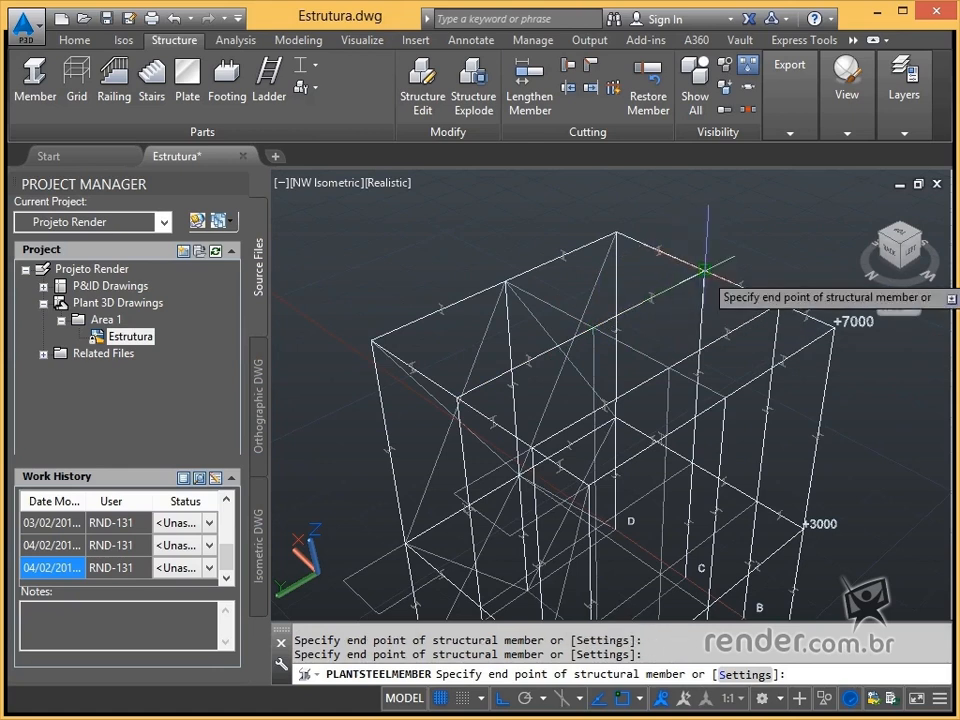
key(Escape)
- Place interior beams at the +7000 level along grid line 2, from D-2 through C-2 and B-2 to A-2
key(Return)
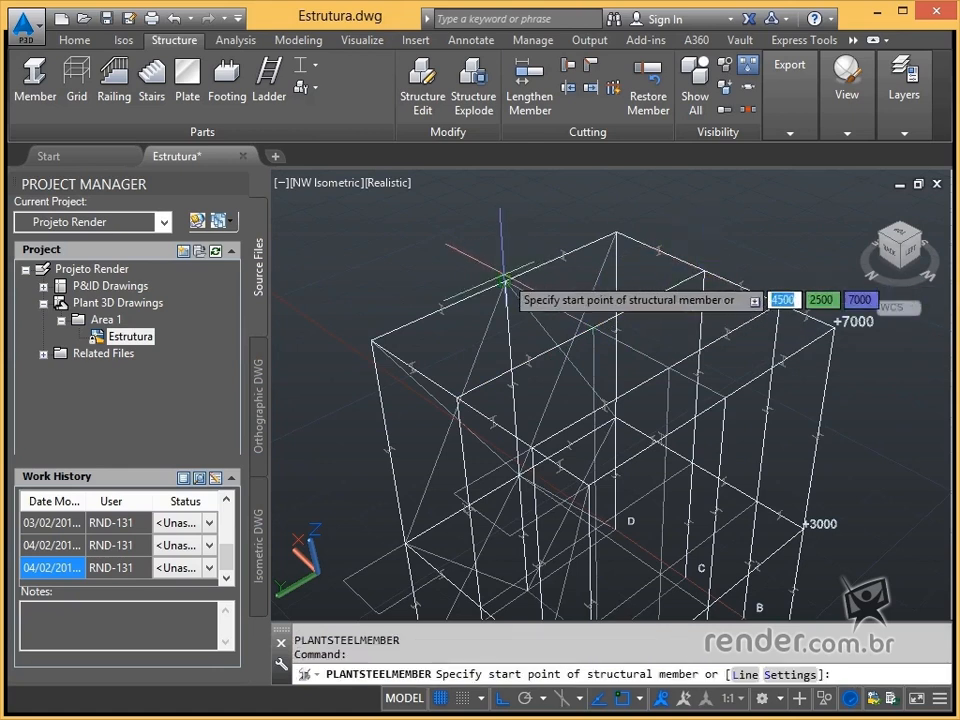
click(506, 281)
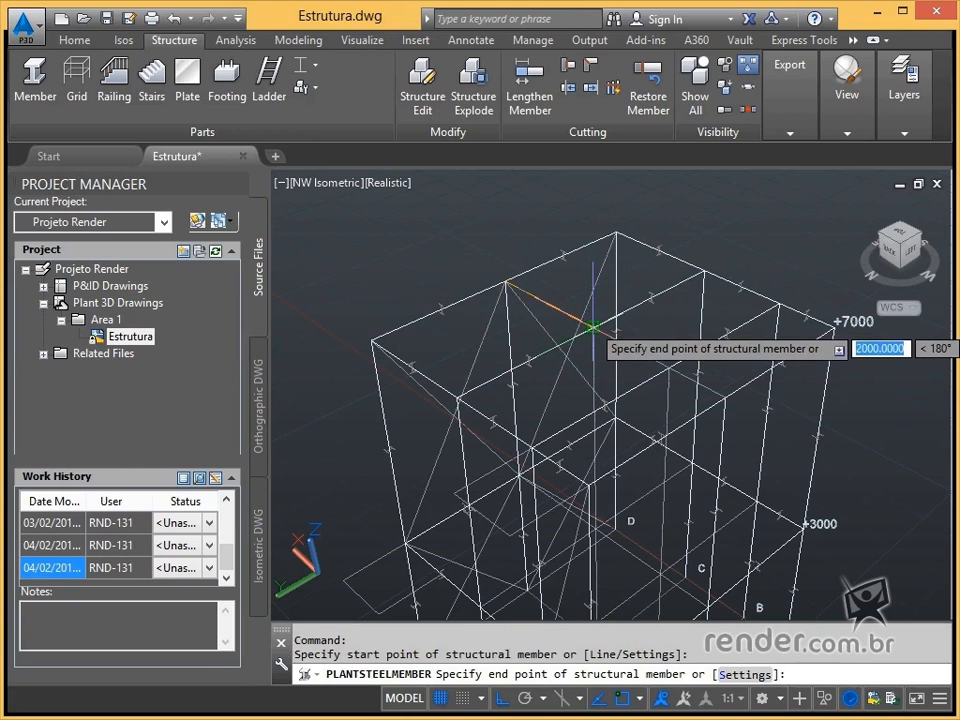
click(591, 327)
click(668, 369)
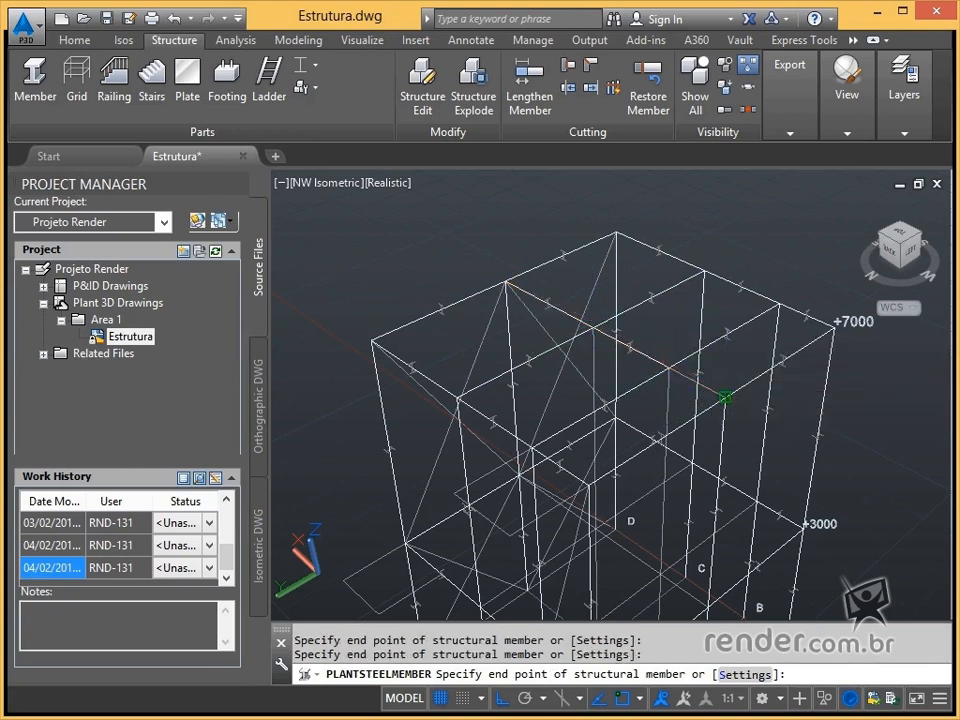
key(Escape)
- Place interior beams at the +3000 level along grid line B, from B-3 through B-2 to B-1
middle_drag(642, 452, 655, 272)
scroll(578, 437, up, 3)
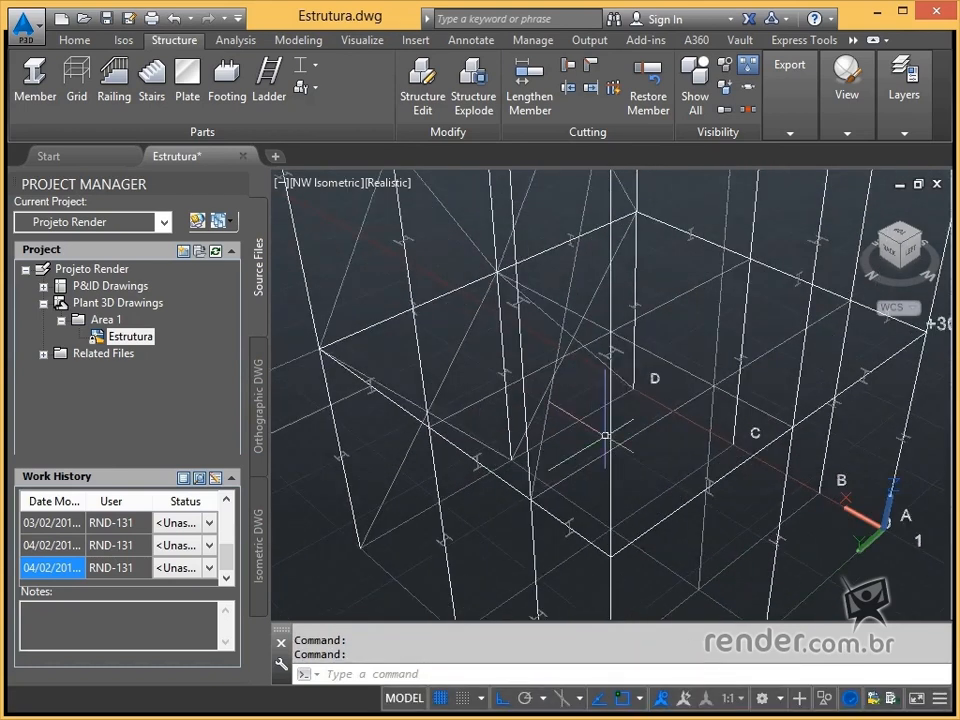
middle_drag(581, 392, 581, 383)
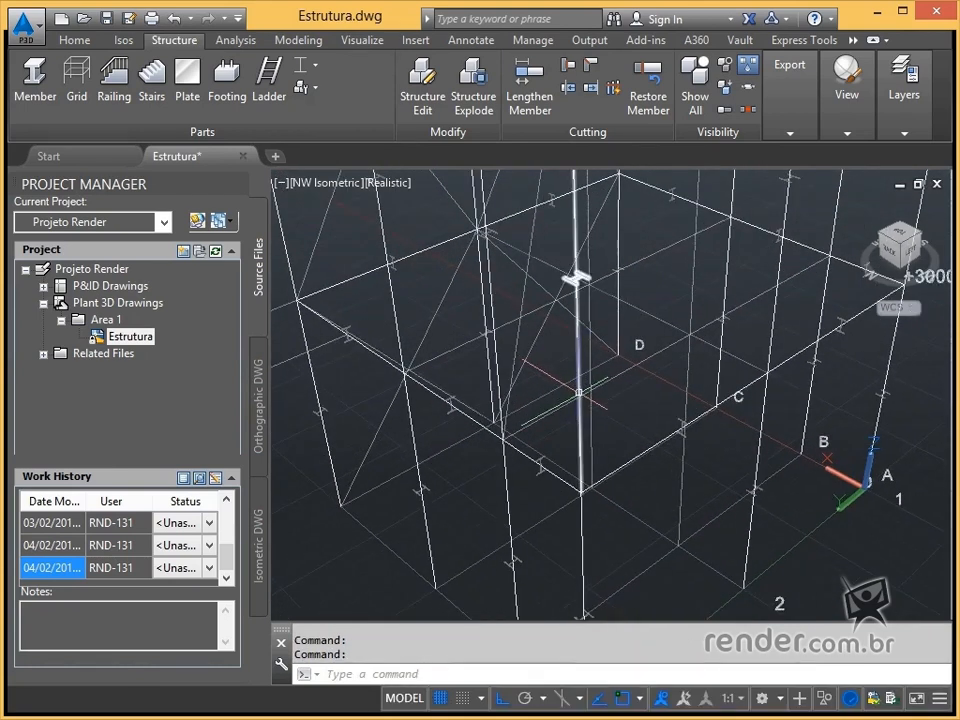
key(Return)
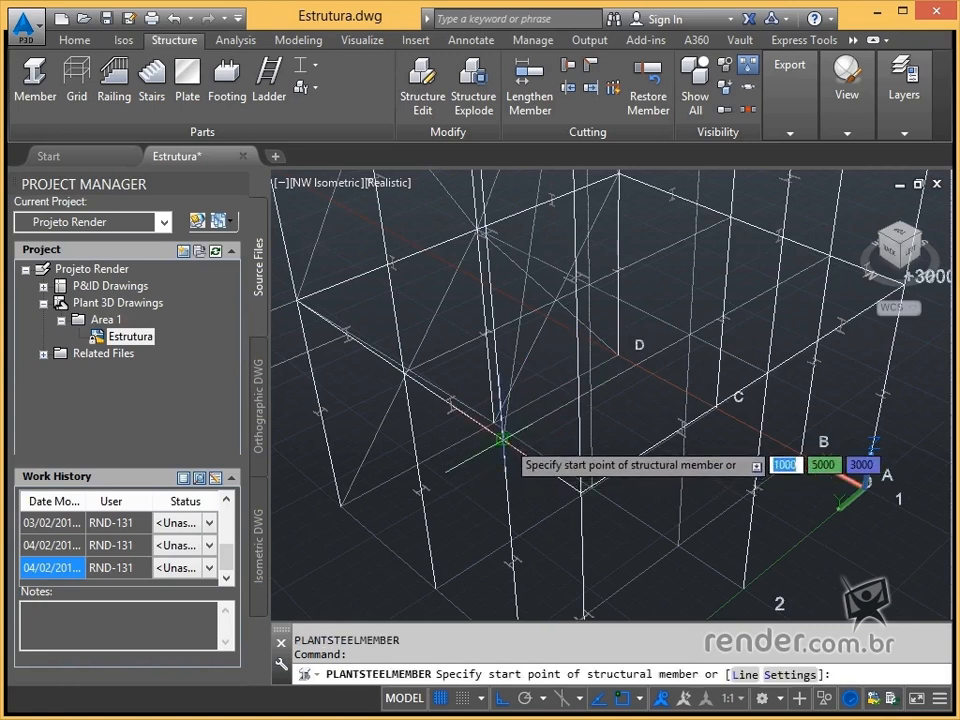
click(502, 438)
click(690, 334)
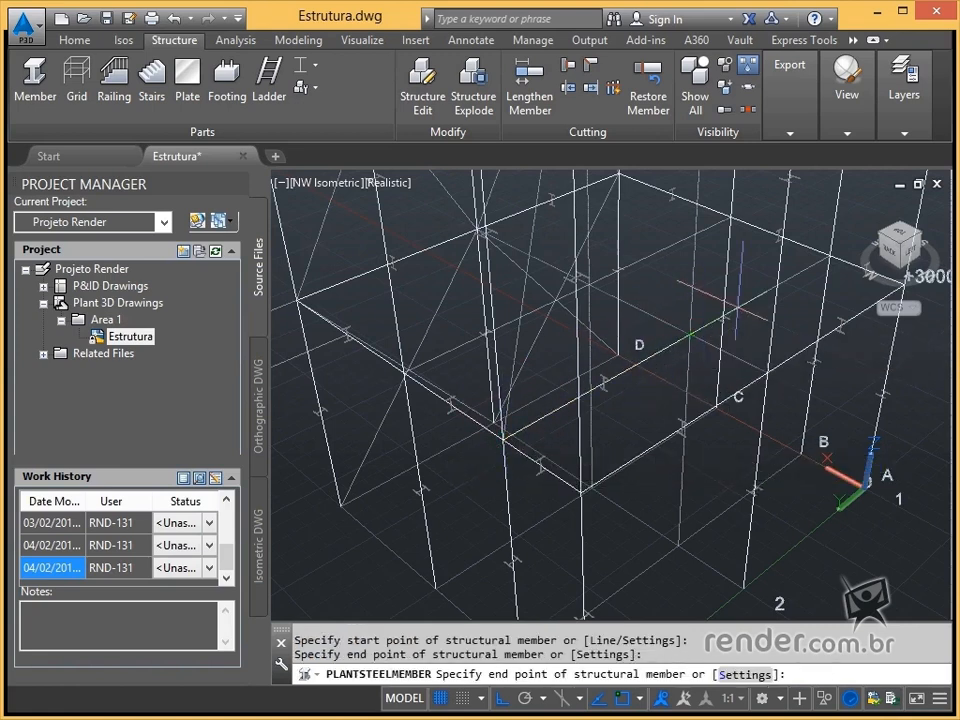
click(830, 257)
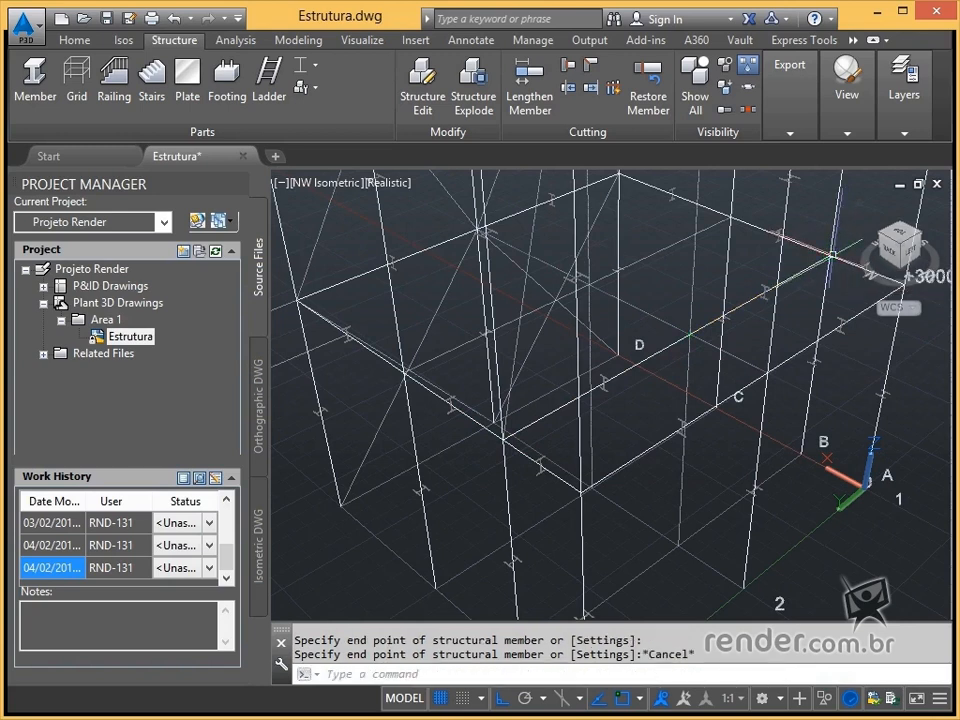
- Place interior beams at the +3000 level along grid line 2, from A-2 through B-2 and C-2 to D-2
key(Return)
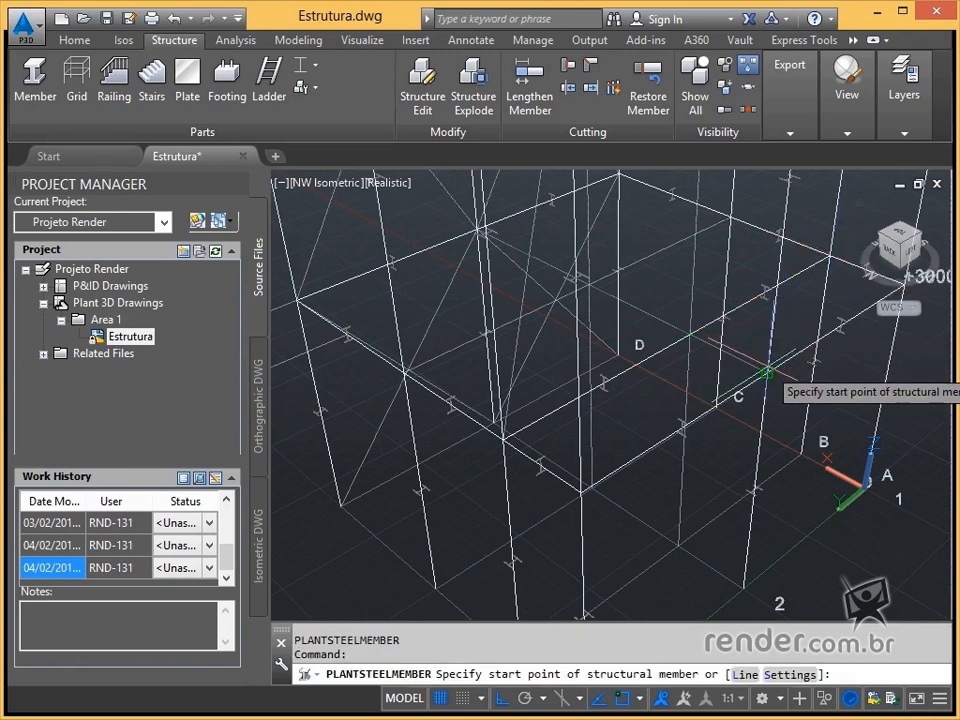
click(767, 373)
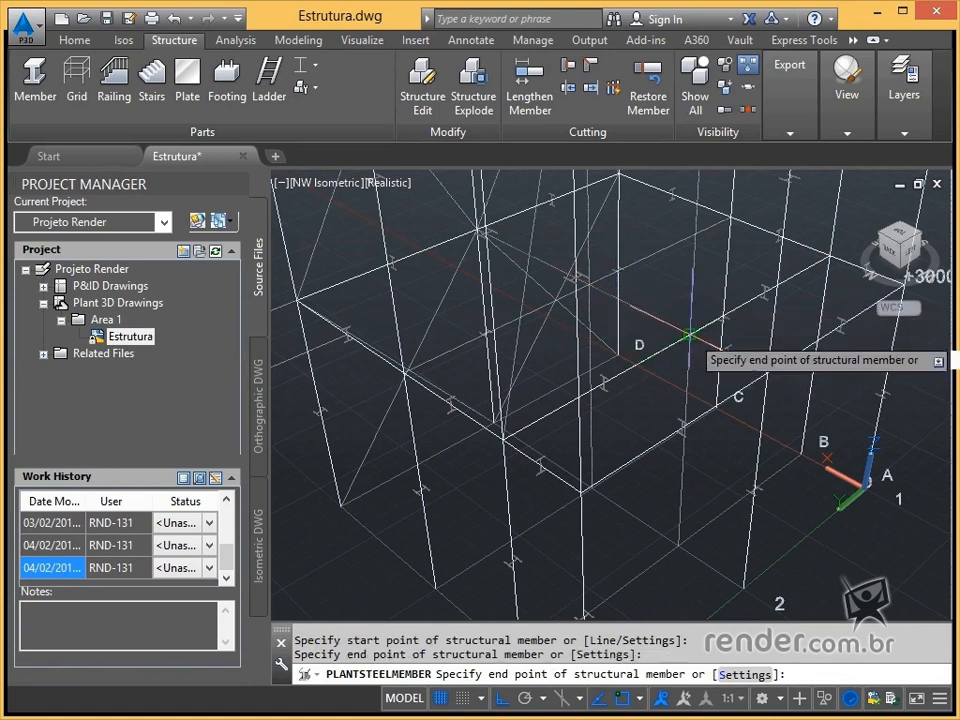
click(588, 284)
middle_drag(592, 285, 810, 400)
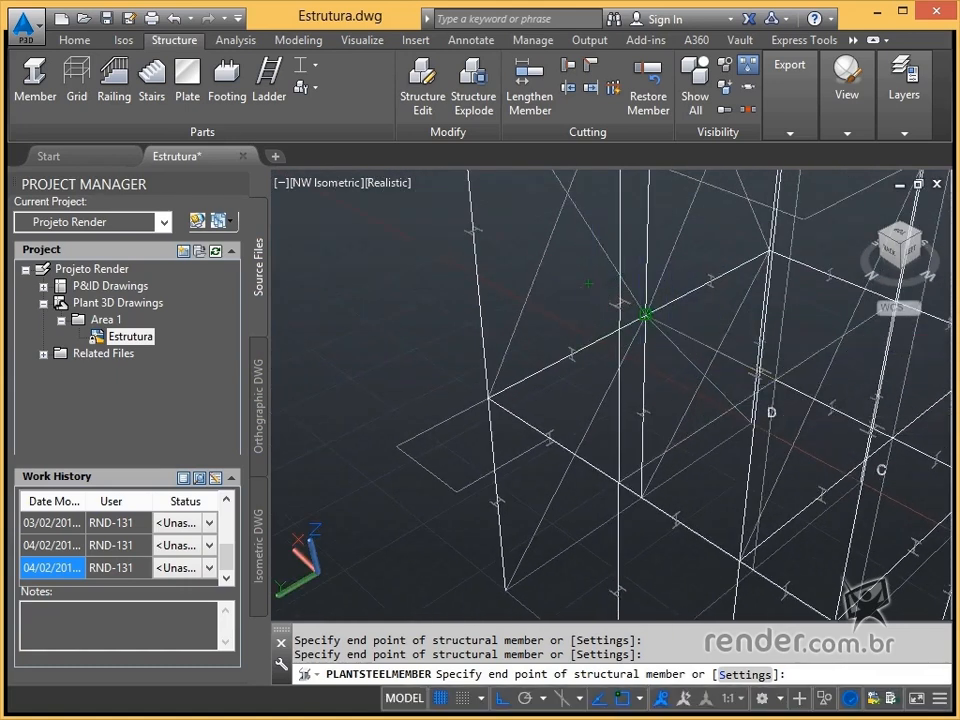
key(Escape)
- Place interior beams at the +3000 level along grid line C, from C-3 through C-2 to C-1
key(Return)
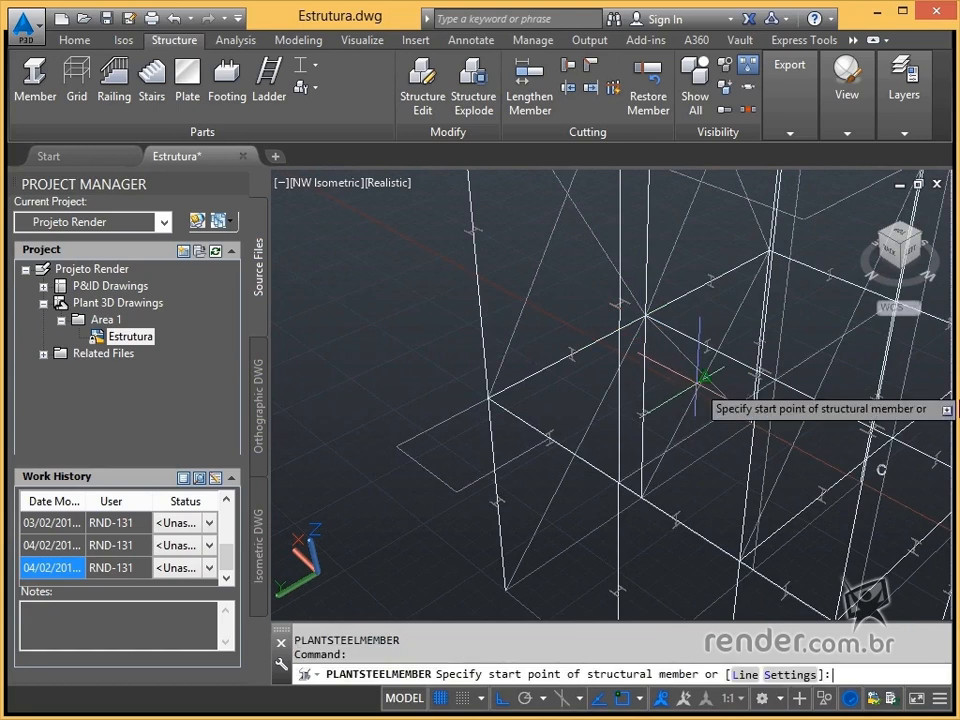
click(618, 483)
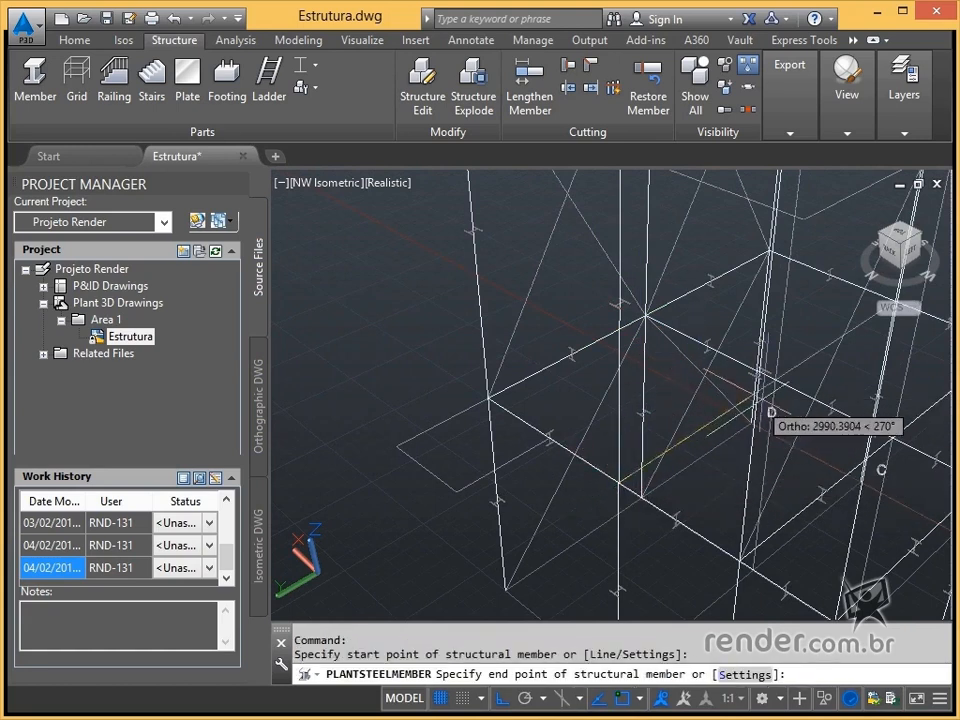
scroll(775, 379, up, 2)
middle_drag(771, 386, 616, 385)
middle_drag(698, 387, 644, 418)
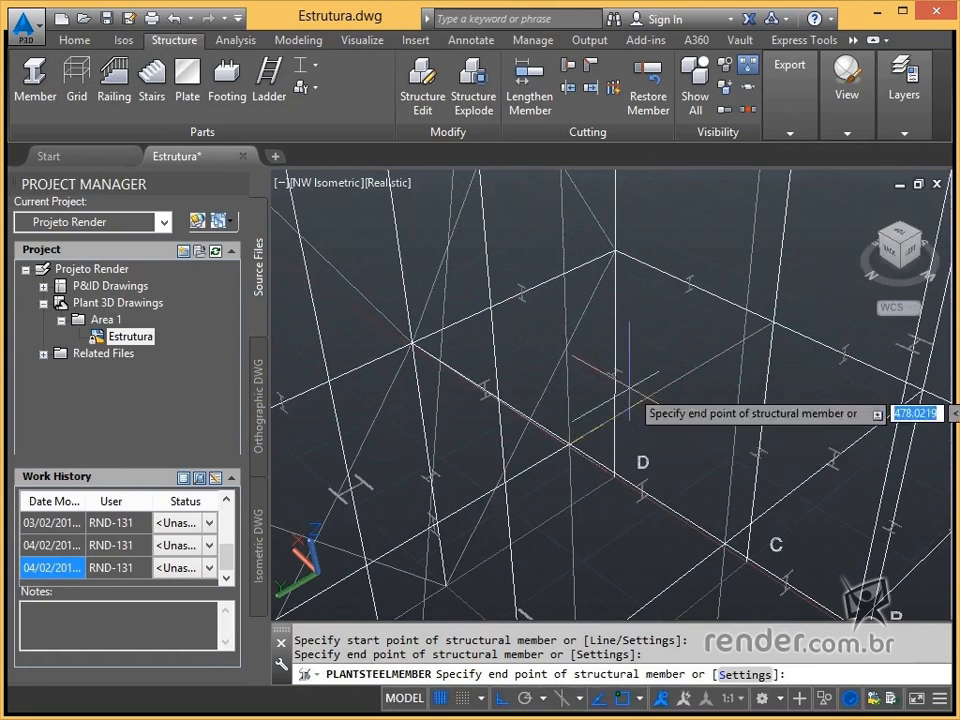
click(773, 321)
key(Escape)
- Place beams around the small platform projecting beyond grid line 3 at +3000, from point 3500,5000,3000 around its outer corners to D-3
scroll(775, 325, down, 5)
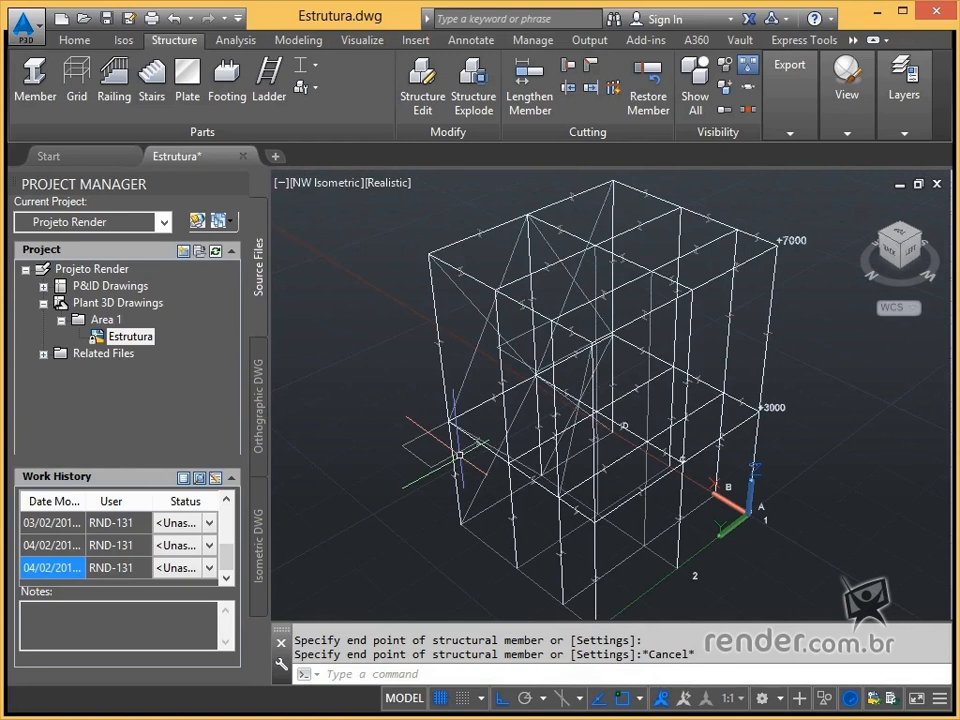
key(Return)
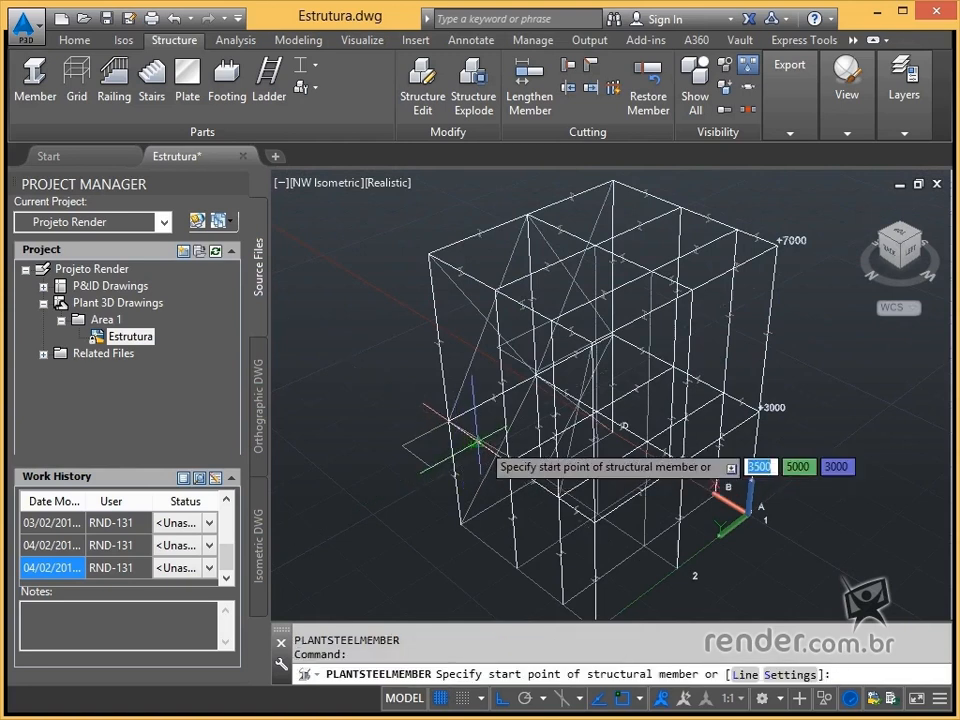
scroll(476, 442, up, 3)
middle_drag(477, 443, 611, 375)
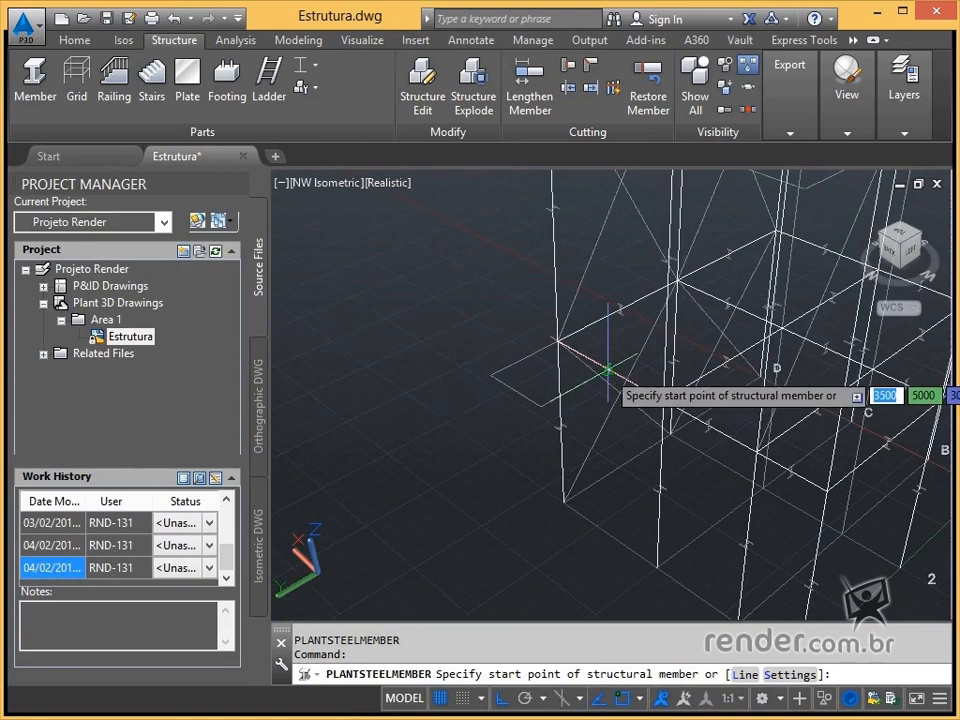
click(608, 370)
click(542, 404)
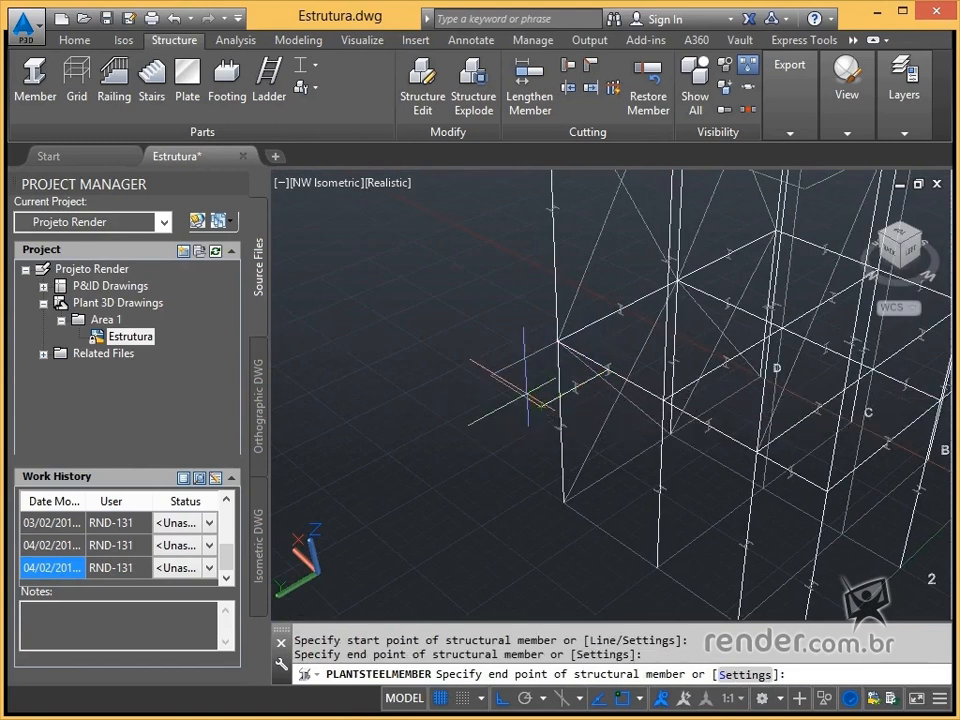
click(490, 377)
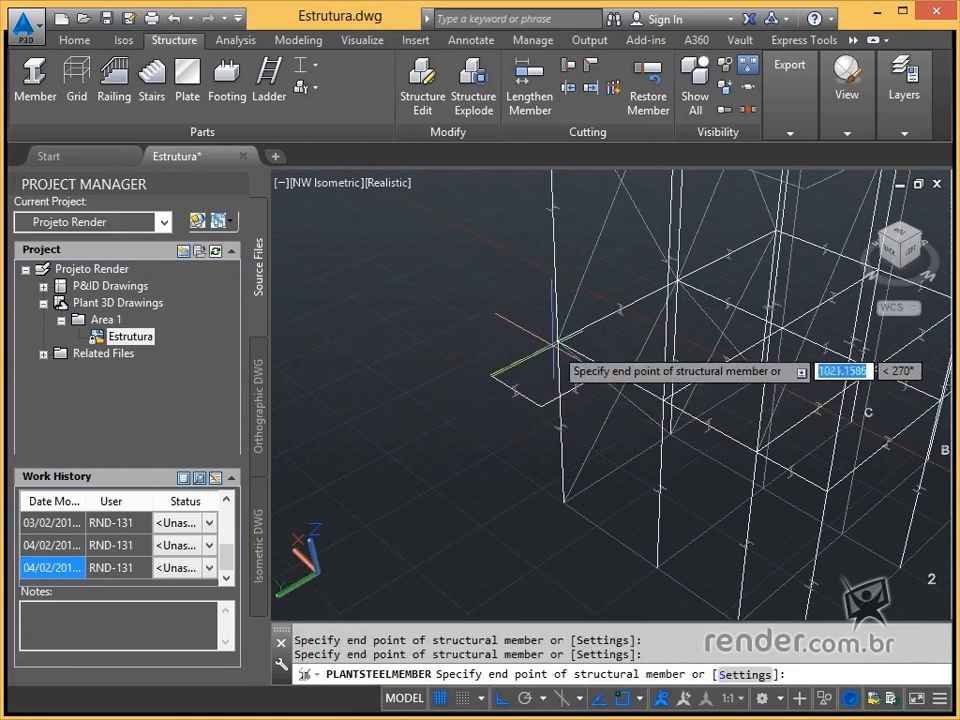
key(Escape)
- Place beams around the small platform projecting beyond grid line 3 at +7000, from A-3 around its outer corners to B-3
scroll(566, 362, down, 3)
middle_drag(566, 362, 459, 443)
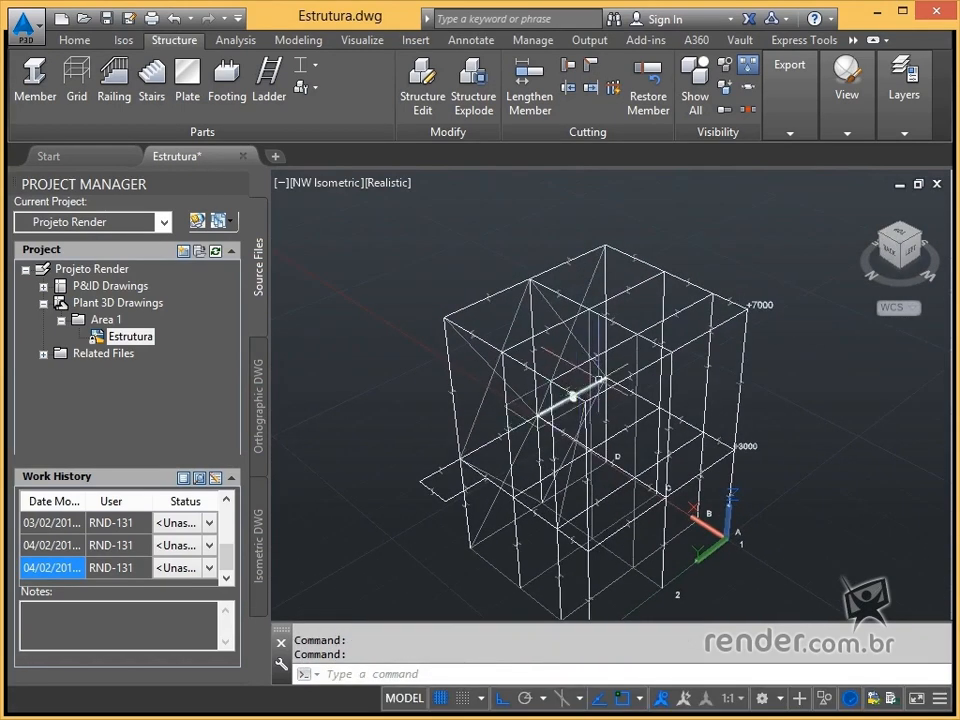
key(Return)
scroll(575, 396, up, 3)
middle_drag(580, 398, 615, 356)
click(921, 240)
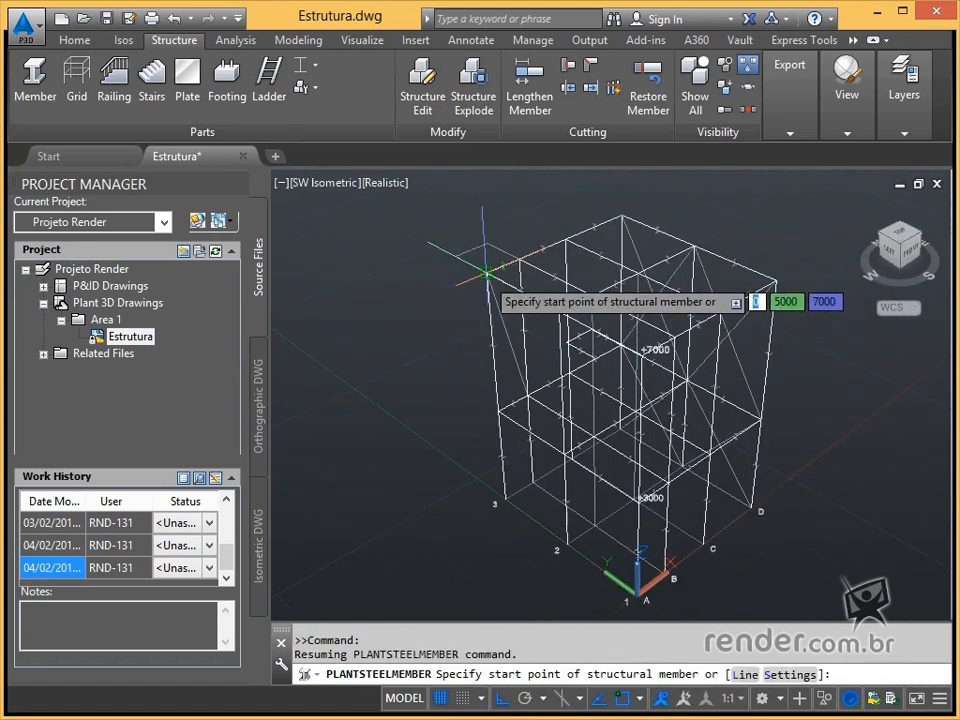
click(489, 270)
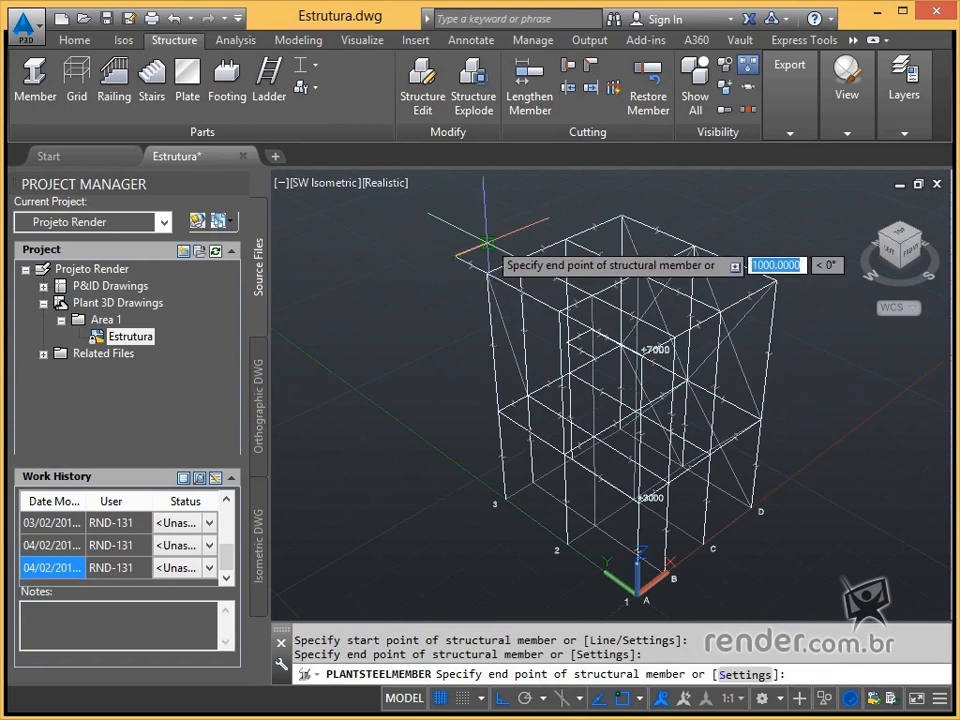
click(519, 259)
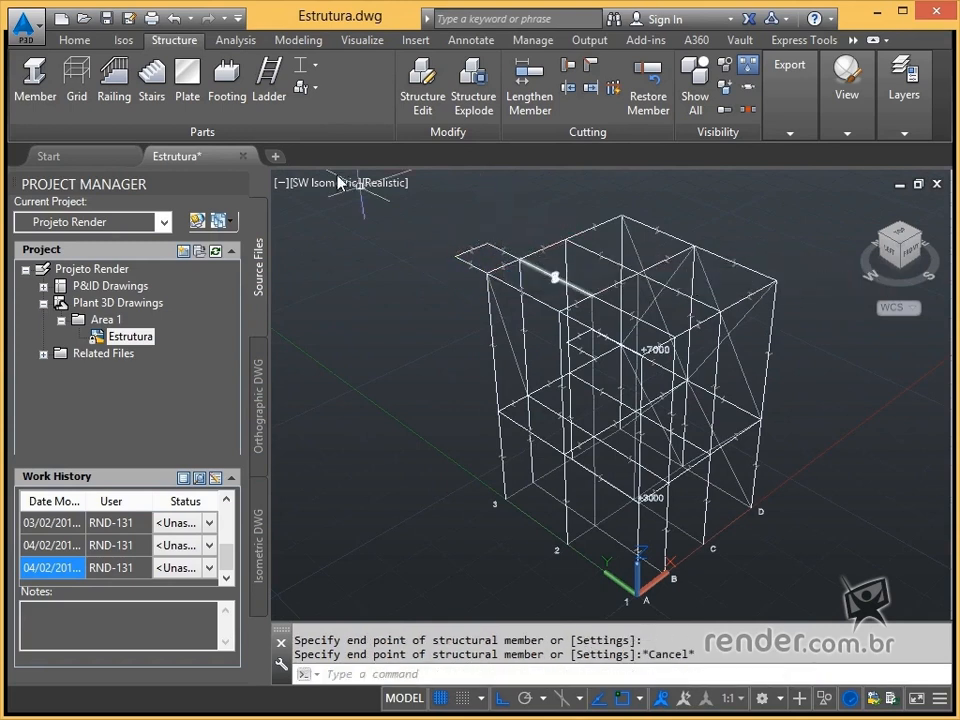
- Set the structural member shape to AISC L2x2x5/16 in ASTM A36 material
click(308, 88)
click(316, 117)
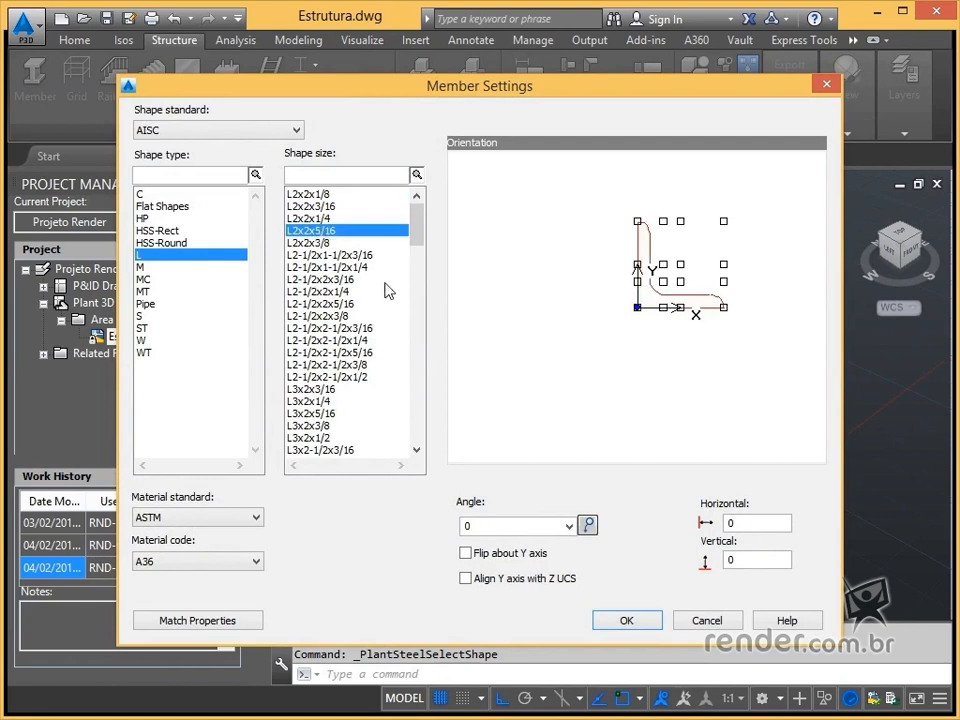
click(626, 620)
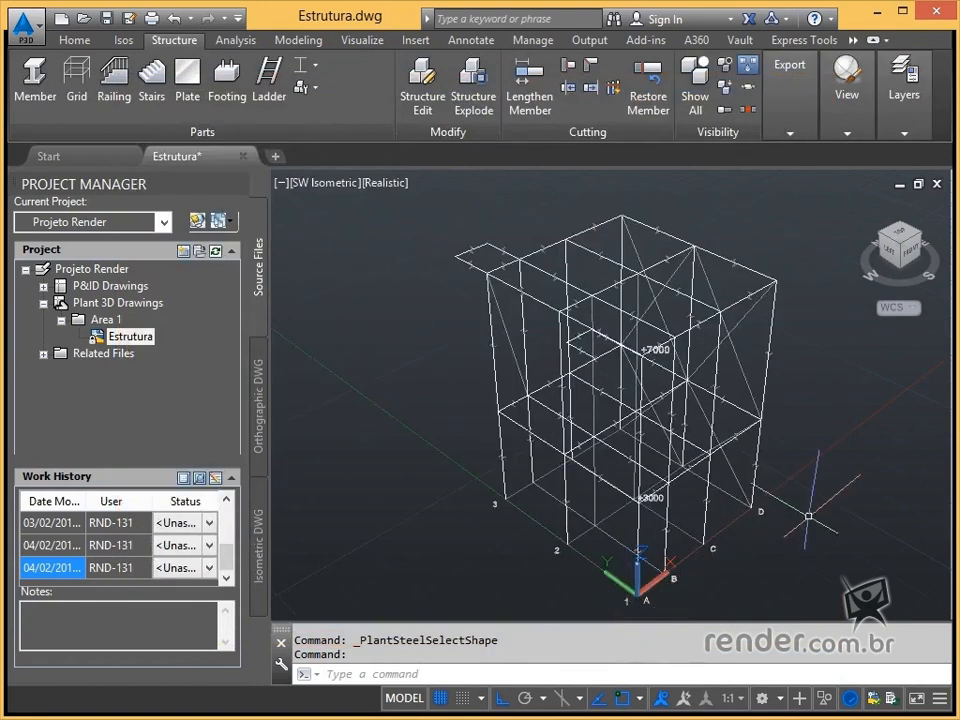
- Place a diagonal L2x2x5/16 brace on grid line 3 from B-3 at +3000 up to A-3 at +7000
click(887, 227)
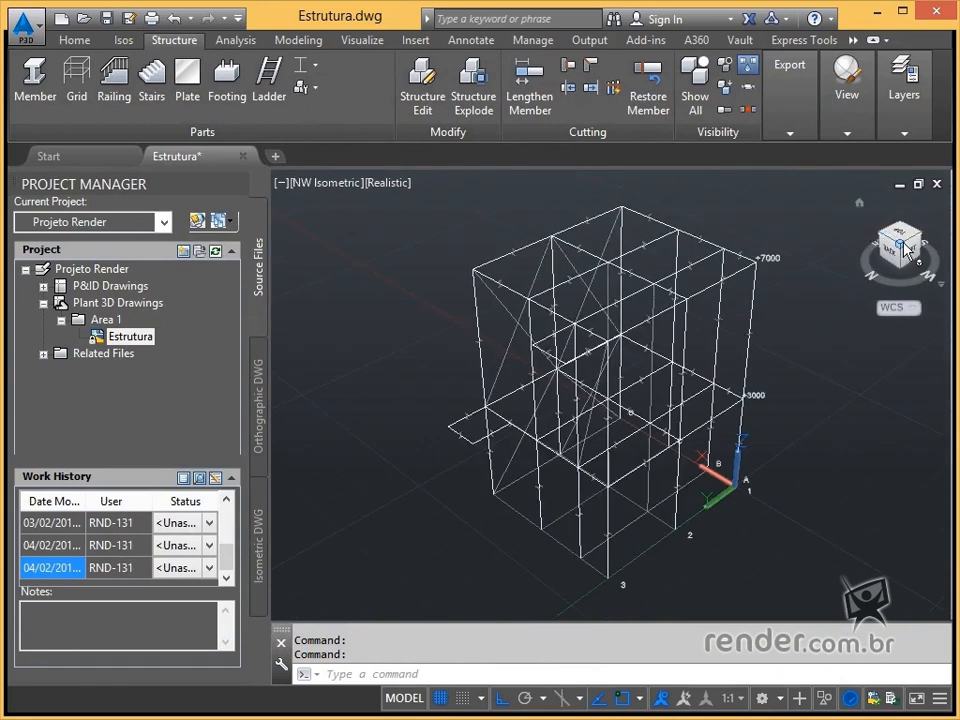
drag(886, 243, 848, 289)
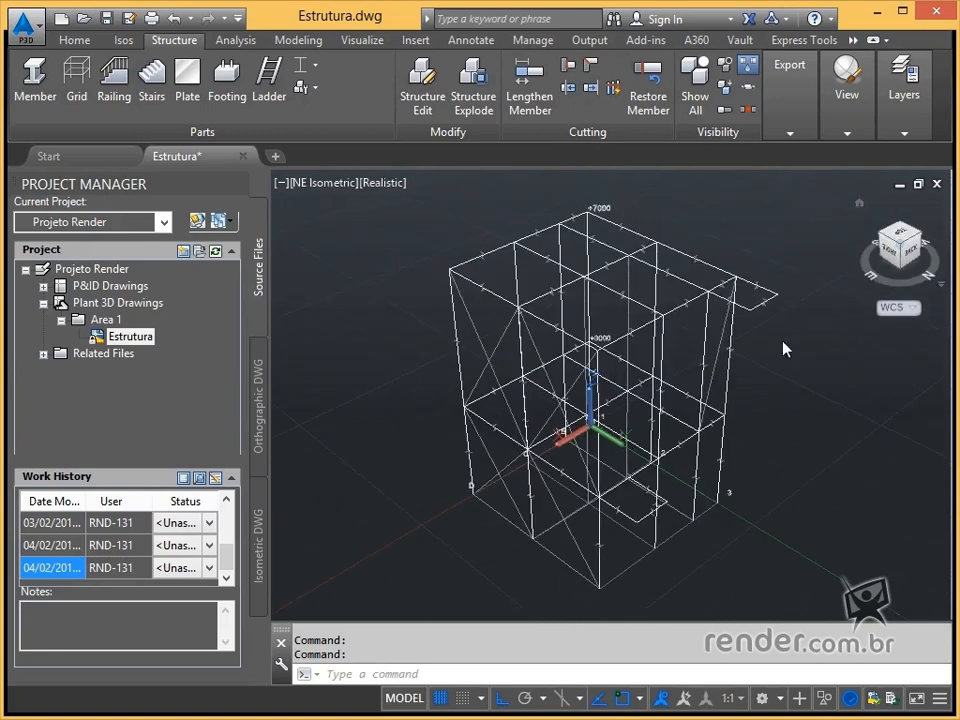
click(36, 78)
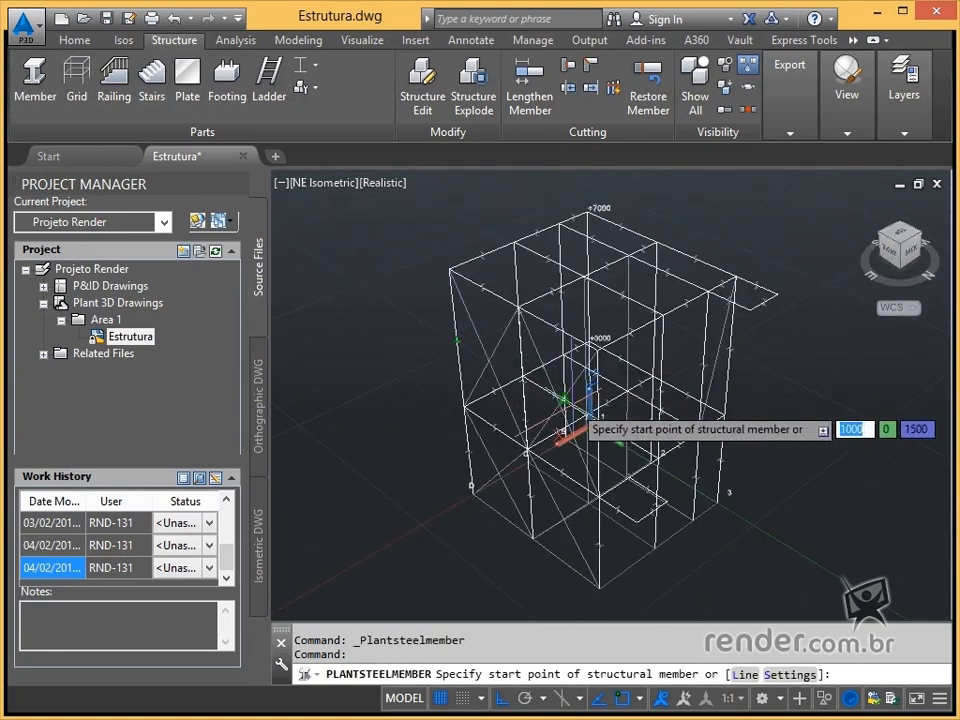
click(700, 430)
click(735, 277)
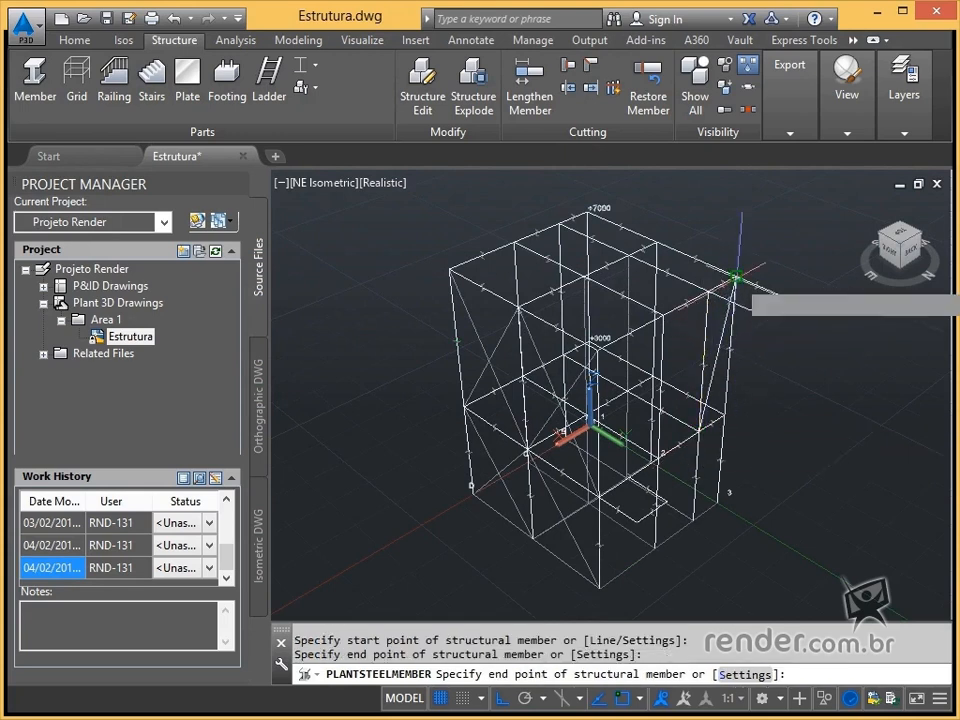
key(Escape)
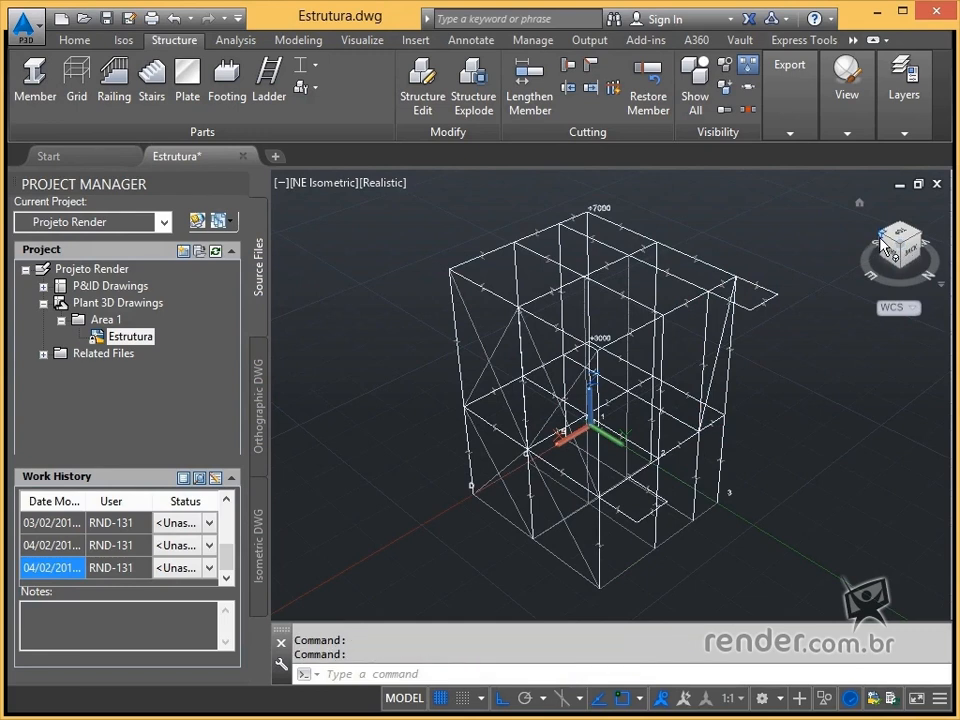
- Place a diagonal L2x2x5/16 brace on grid line D from D-2 at +3000 down to the base of D-3
drag(905, 255, 884, 245)
click(882, 243)
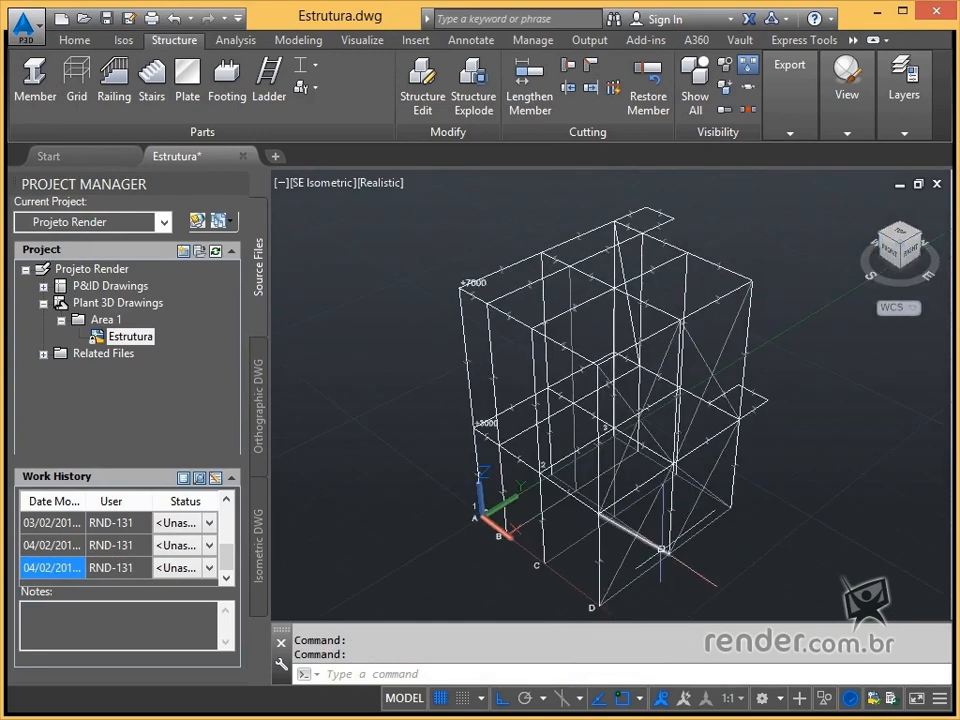
scroll(679, 535, up, 1)
middle_drag(680, 523, 678, 422)
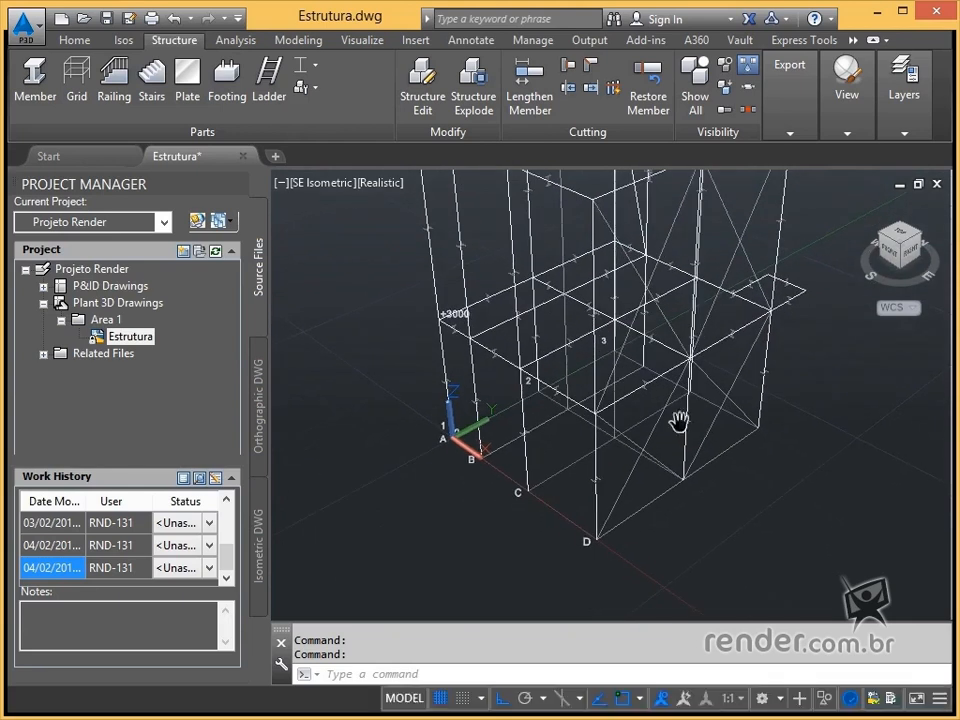
key(Return)
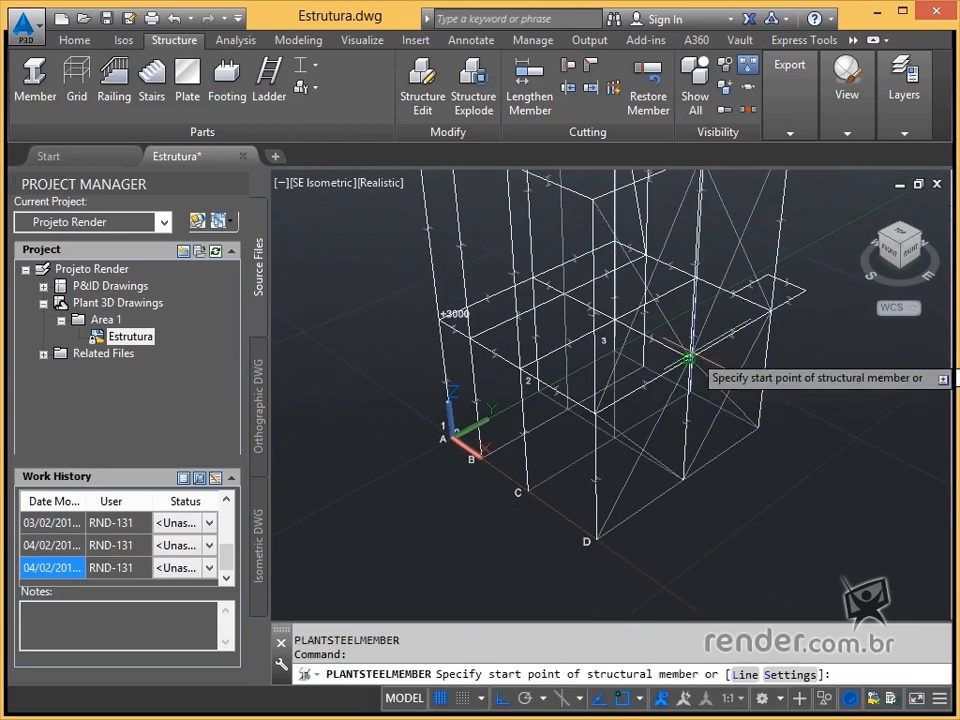
click(690, 358)
click(757, 428)
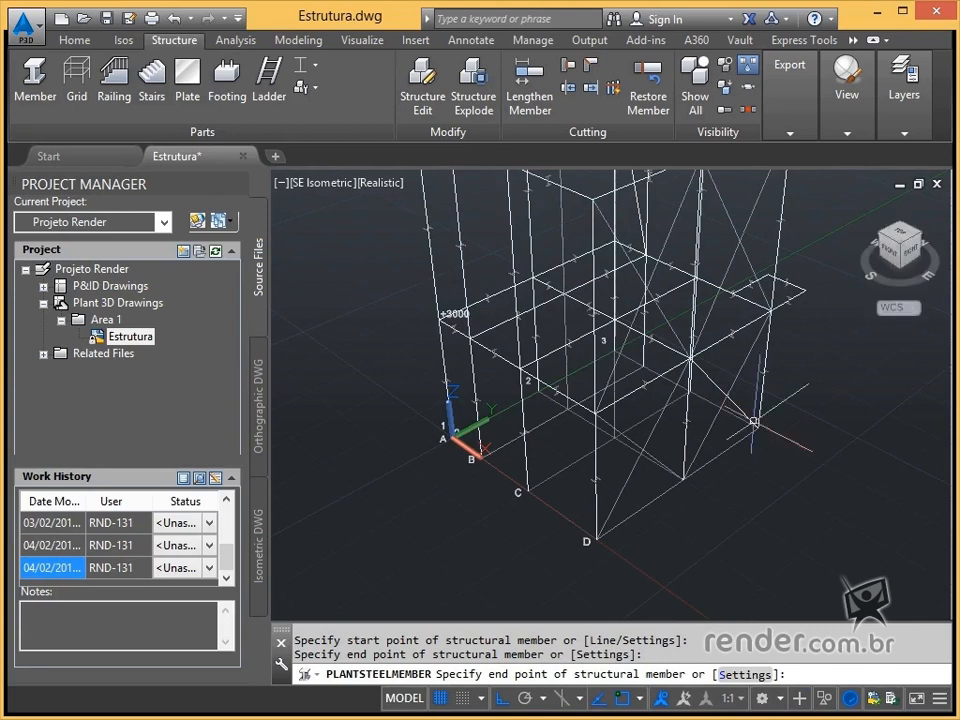
key(Return)
- Place diagonal L2x2x5/16 braces on grid line D from D-3 at +3000 to the base of D-2 and up to D-1 at +3000
key(Return)
click(770, 311)
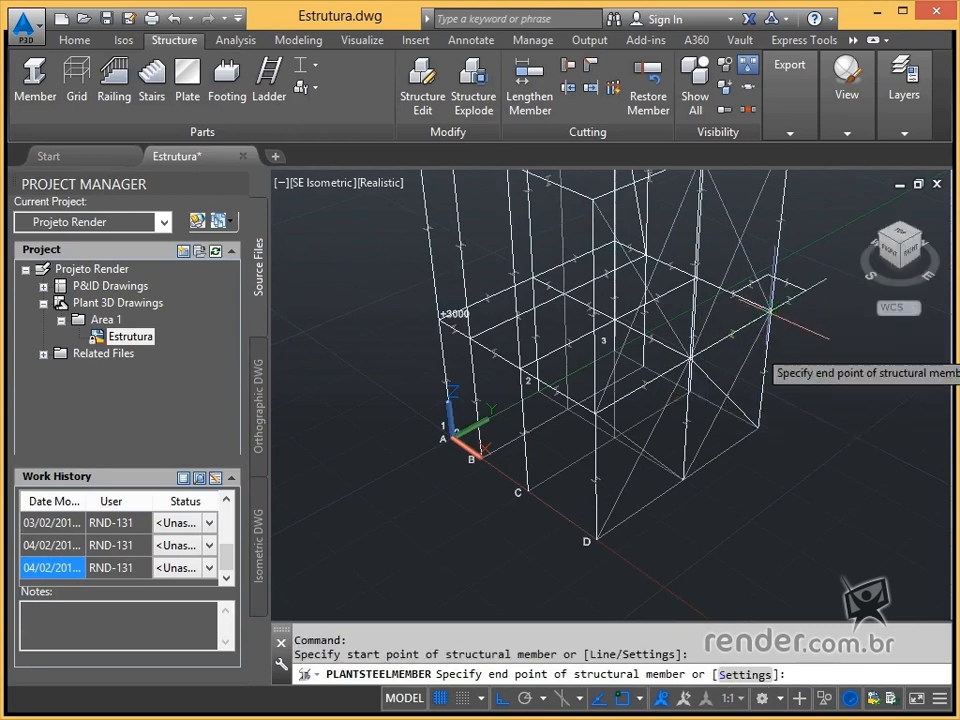
click(683, 480)
key(Escape)
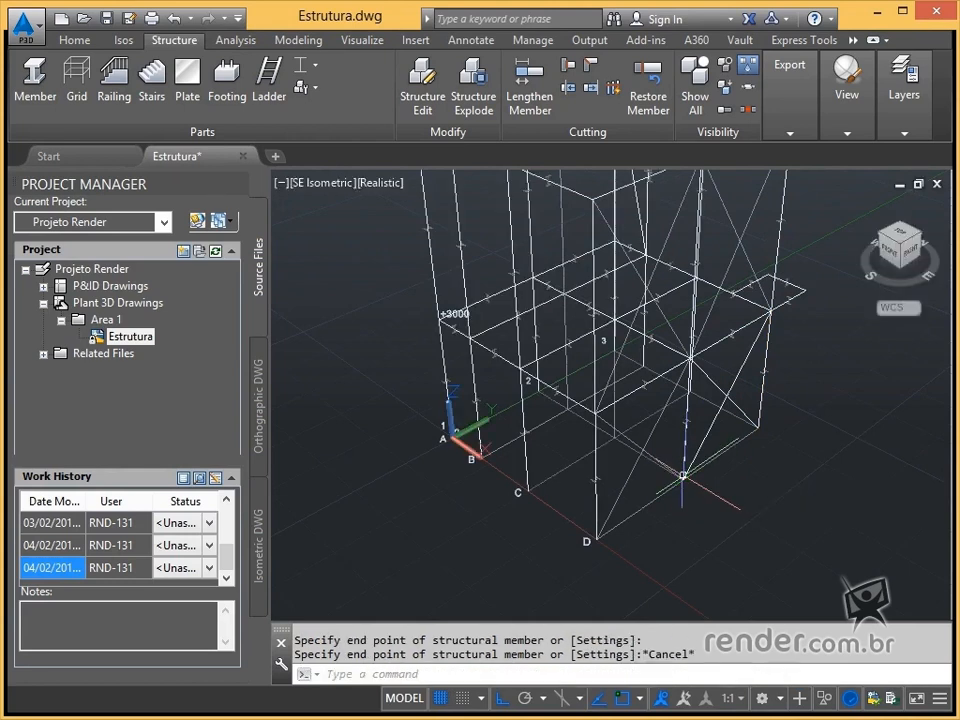
key(Return)
click(683, 479)
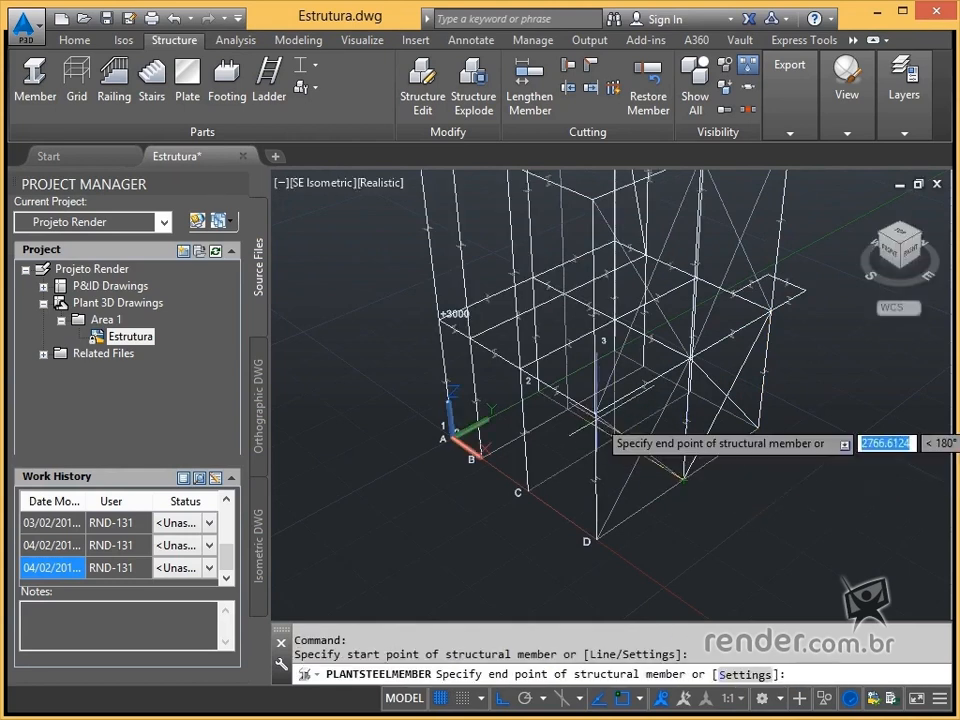
key(Escape)
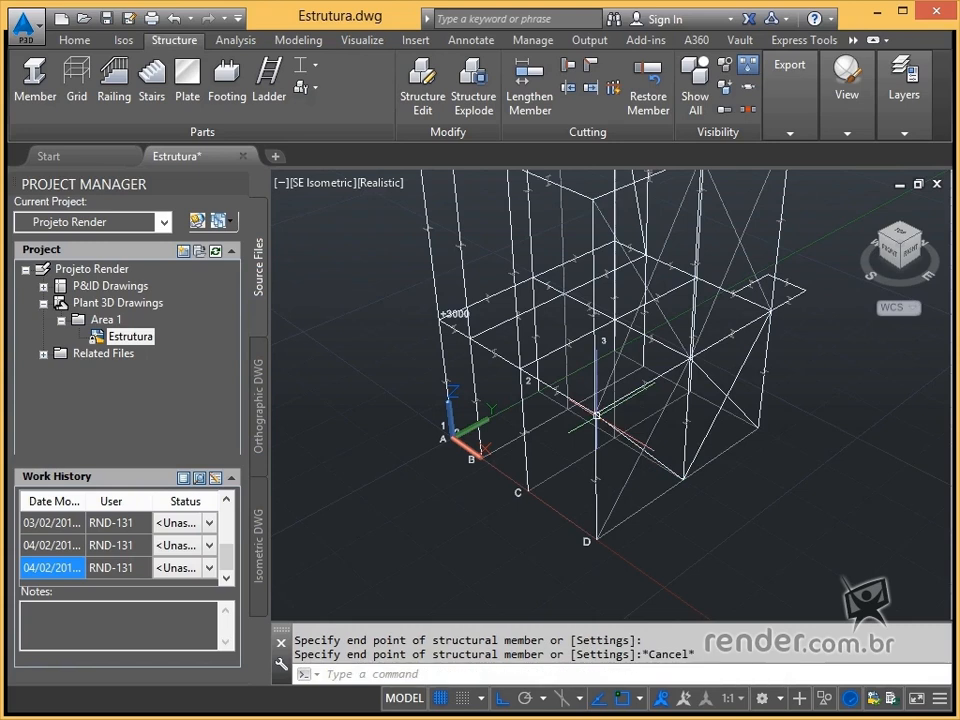
- Place diagonal braces on grid line D from the base of D-1 to D-2 at +3000 and on up to D-1 at +7000
key(Return)
click(598, 538)
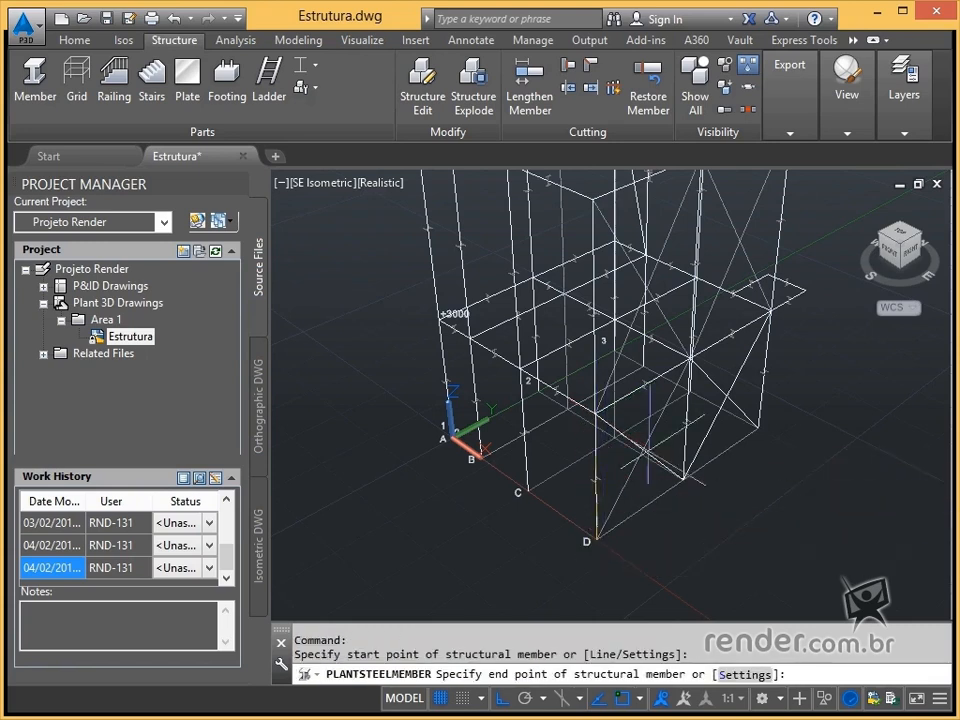
click(690, 357)
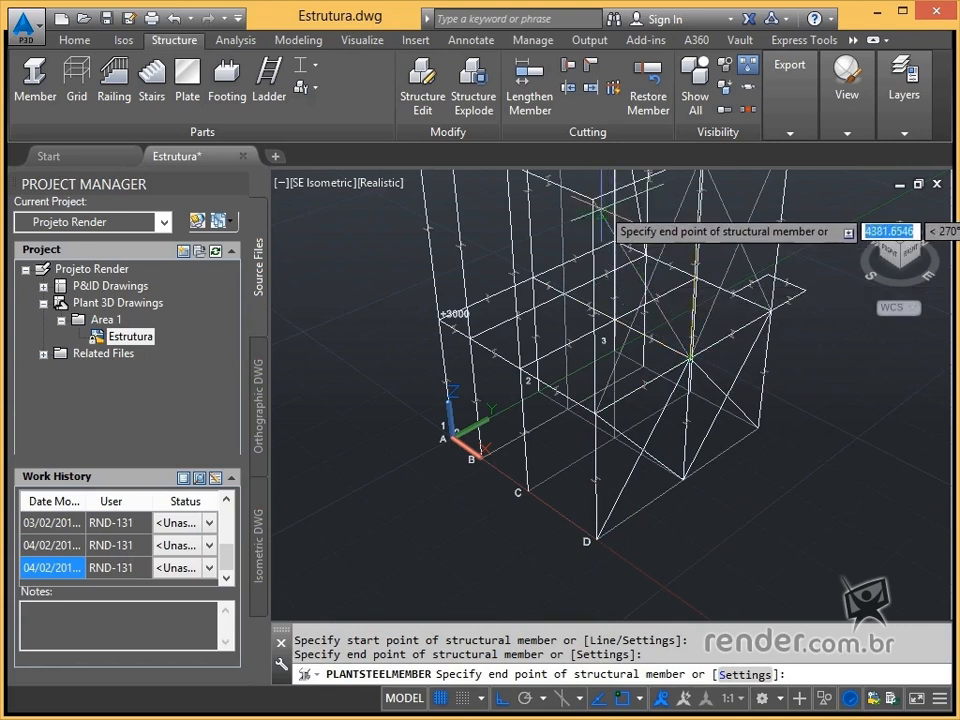
key(Escape)
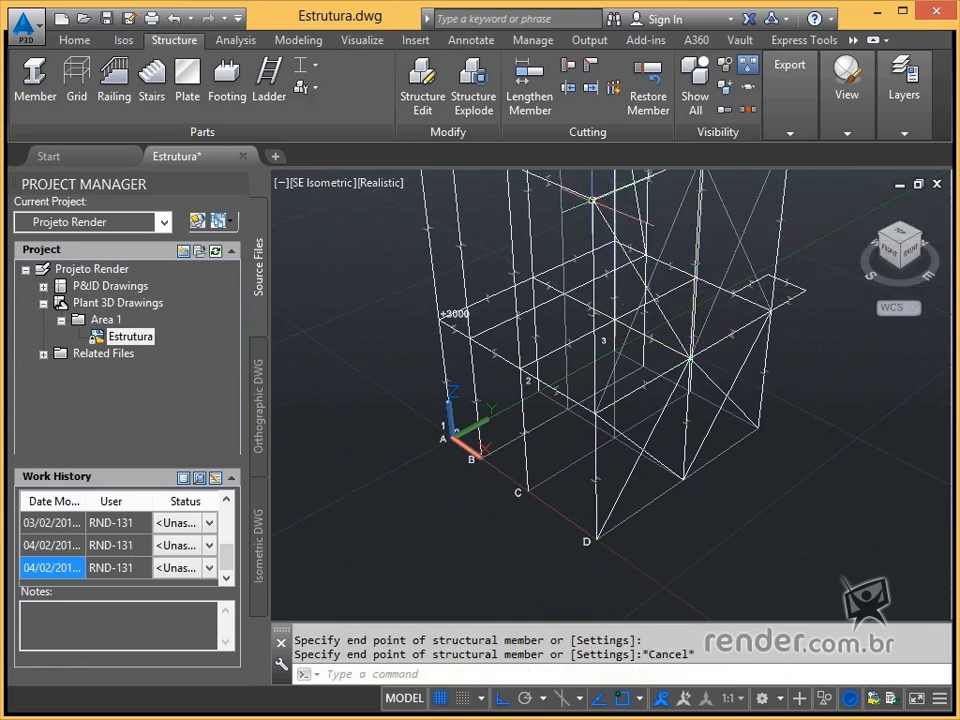
- Place diagonal braces on grid line D from D-1 at +3000 up to D-2 at +7000 and down to D-3 at +3000
key(Return)
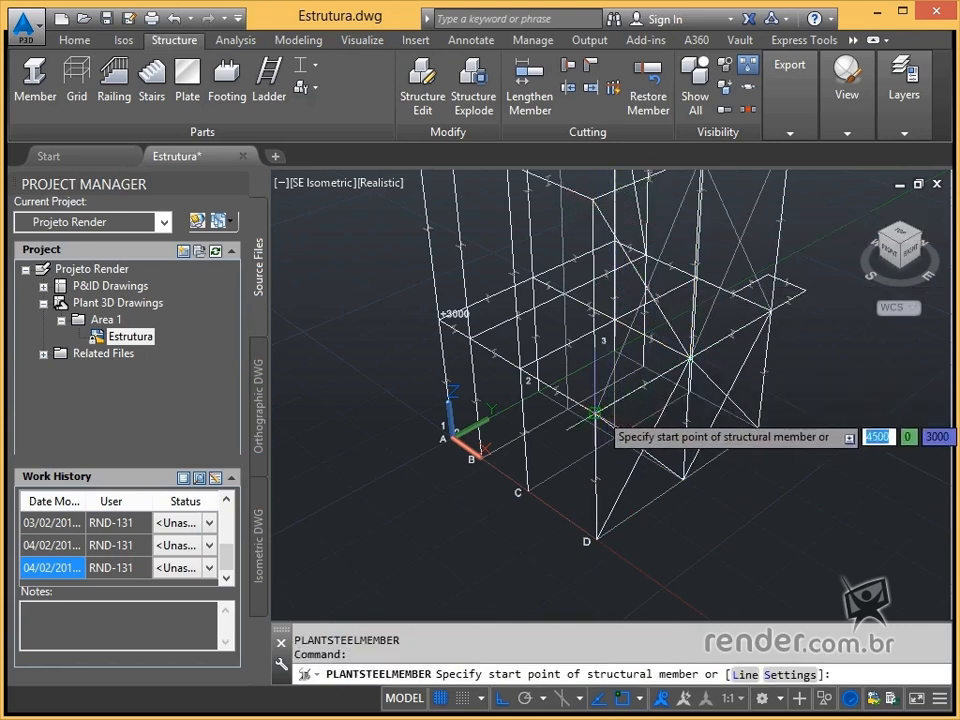
click(596, 413)
middle_drag(640, 360, 596, 424)
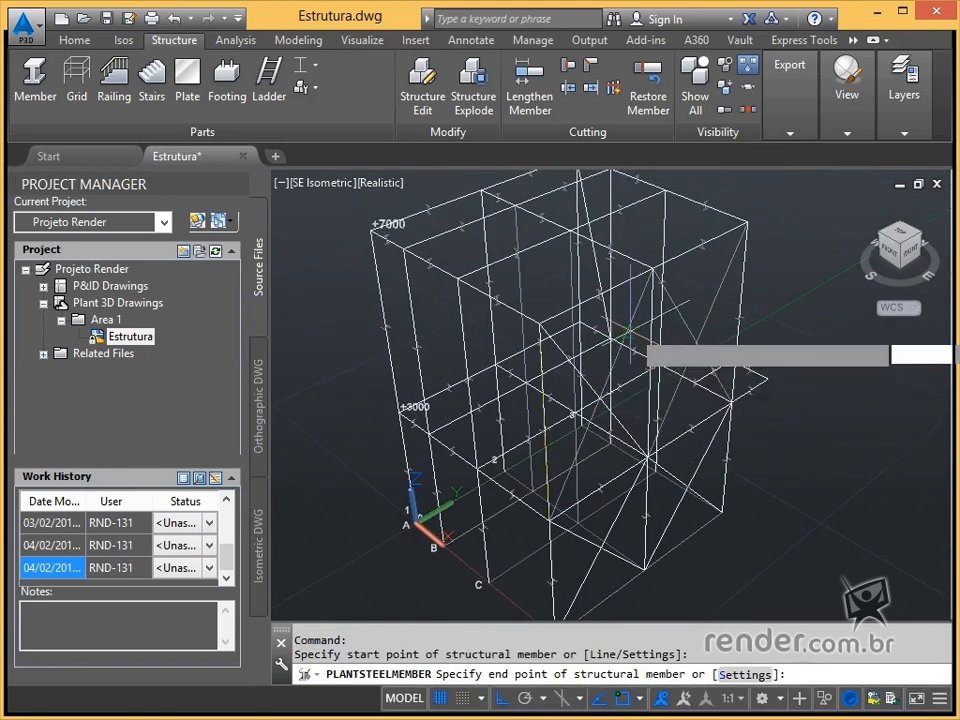
click(652, 268)
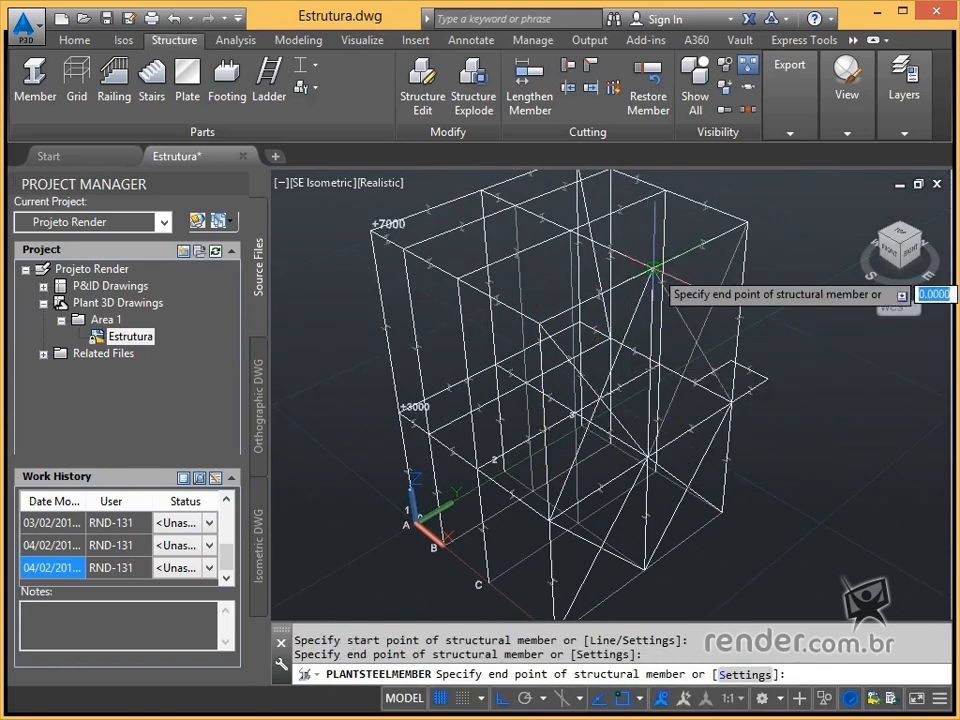
click(731, 401)
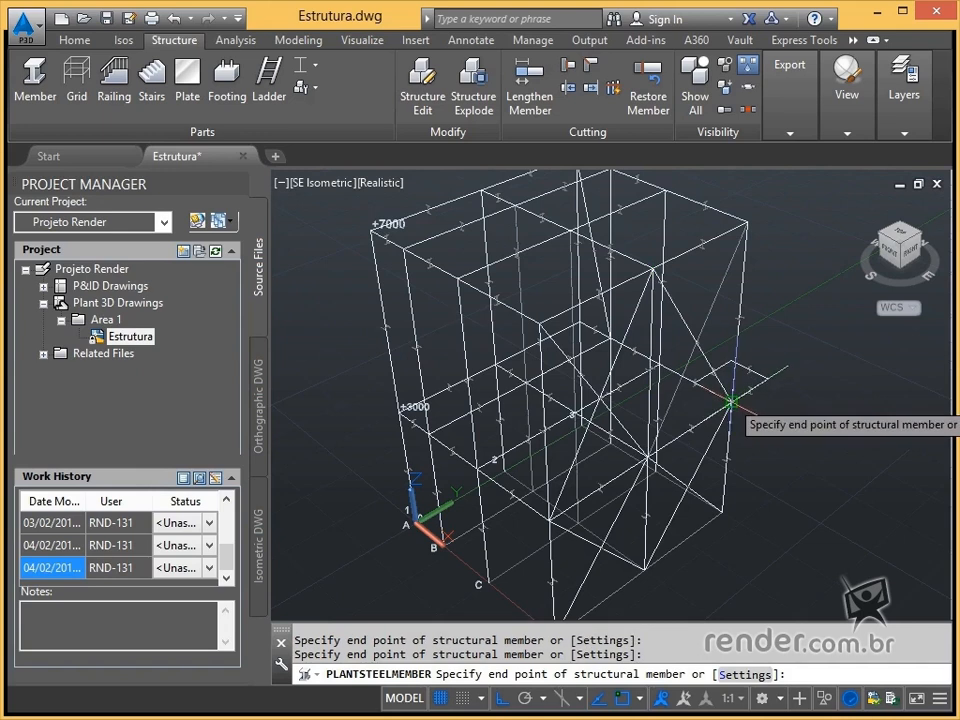
key(Escape)
- Place a diagonal brace on grid line D from D-3 at +7000 down to D-2 at +3000
key(Return)
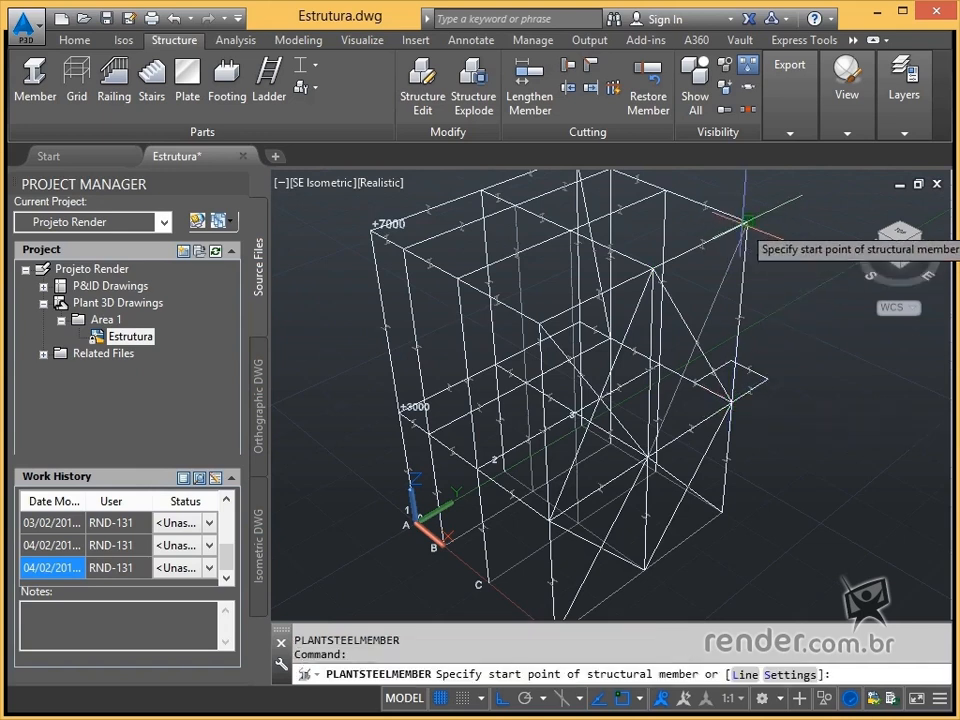
click(747, 222)
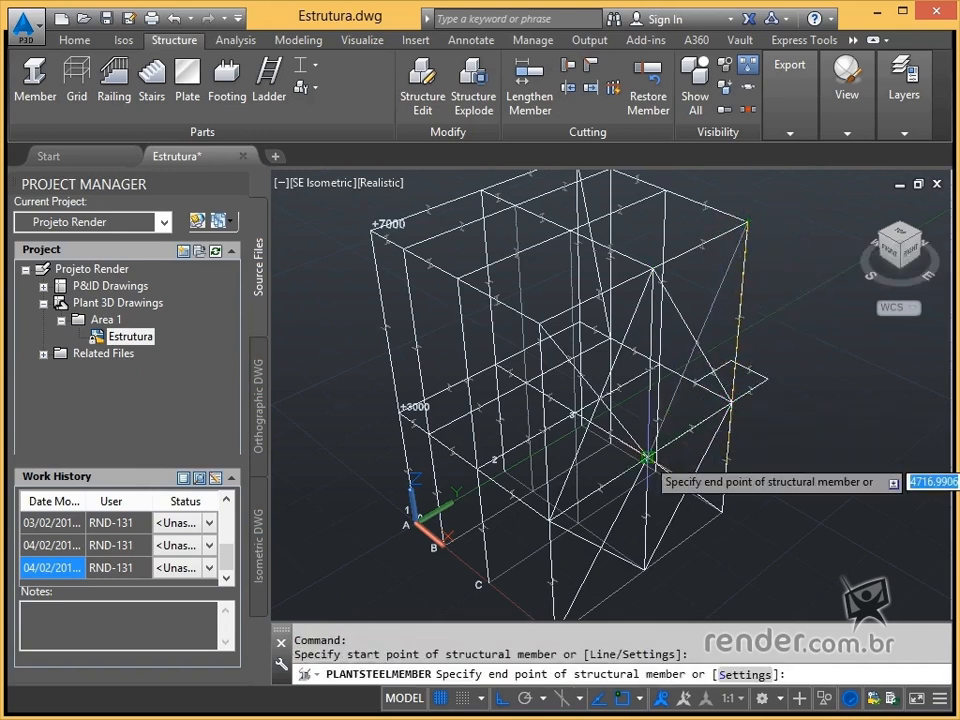
click(647, 458)
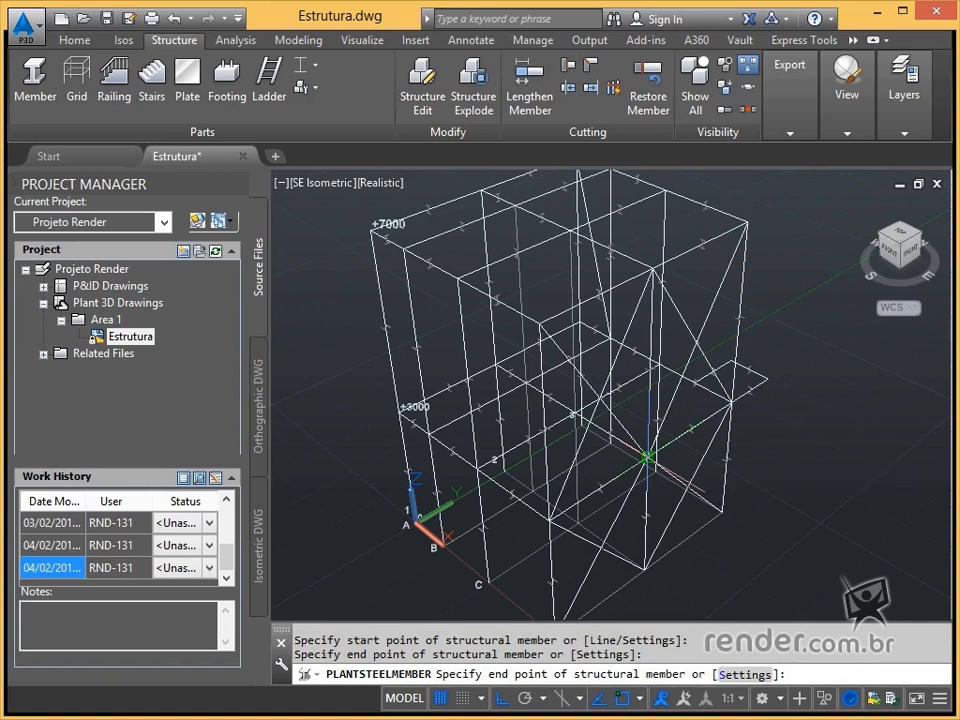
key(Escape)
- Turn off the GRID layer so only the steel structure is displayed
scroll(646, 457, down, 2)
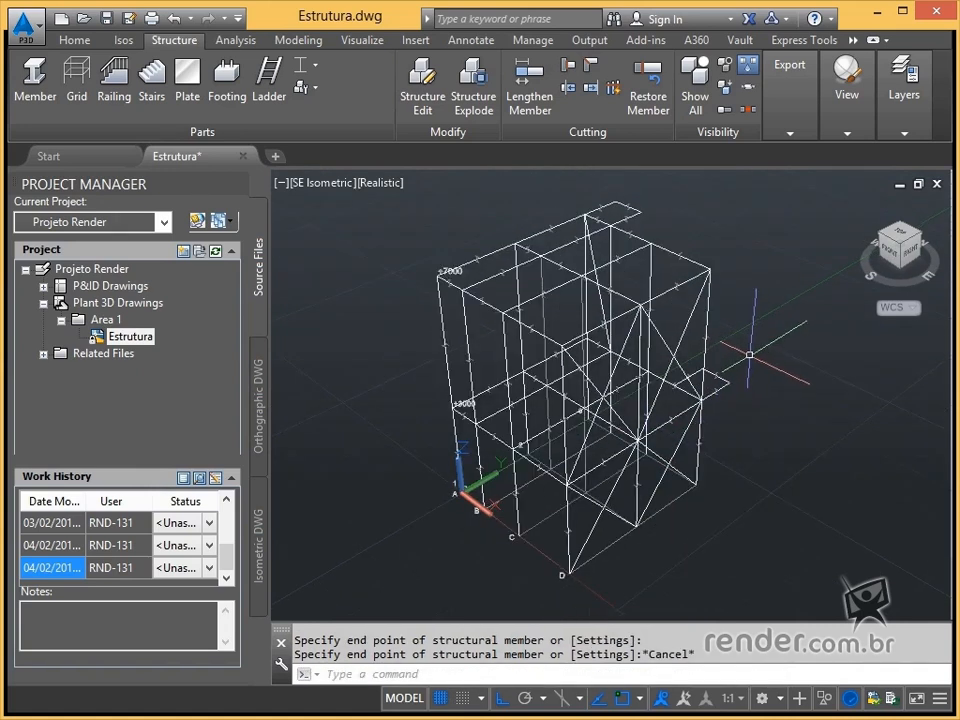
click(913, 257)
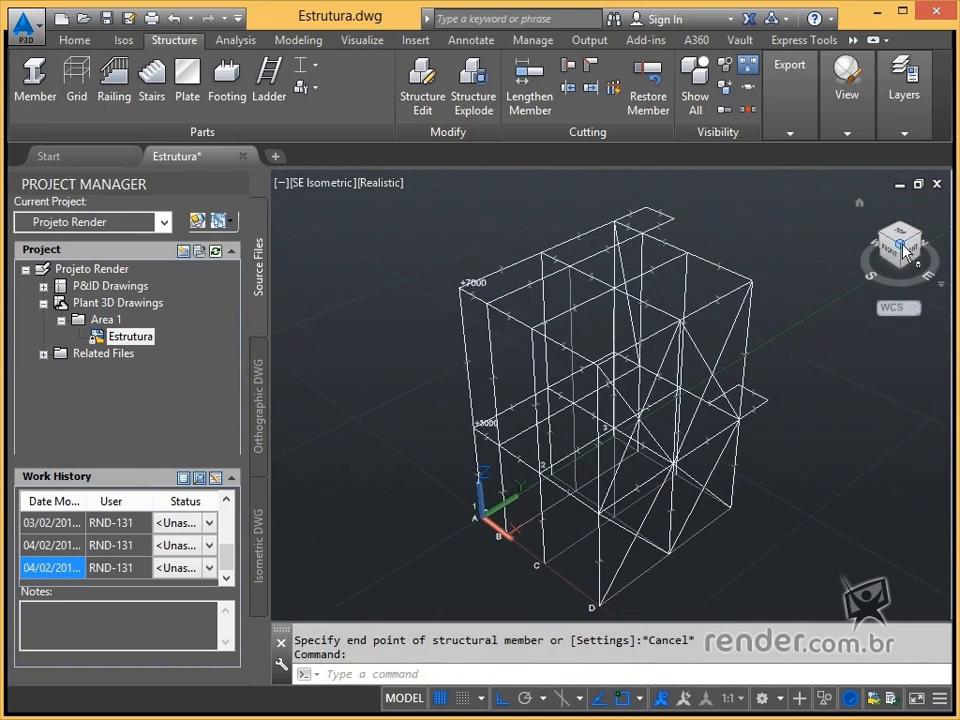
click(920, 240)
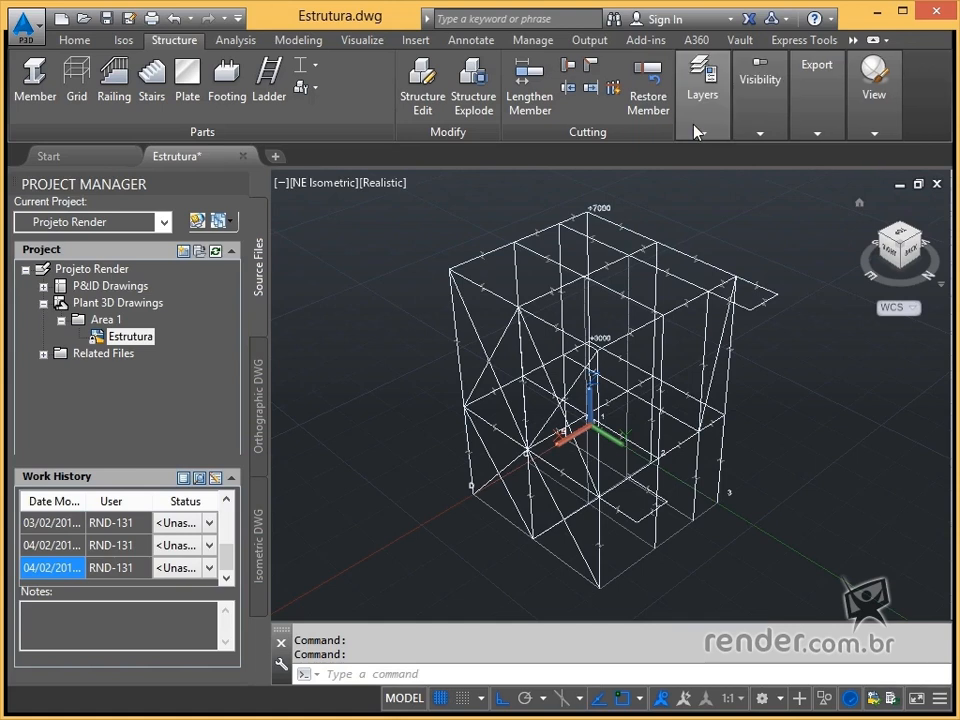
mouse_move(703, 110)
mouse_move(797, 155)
click(853, 156)
click(746, 200)
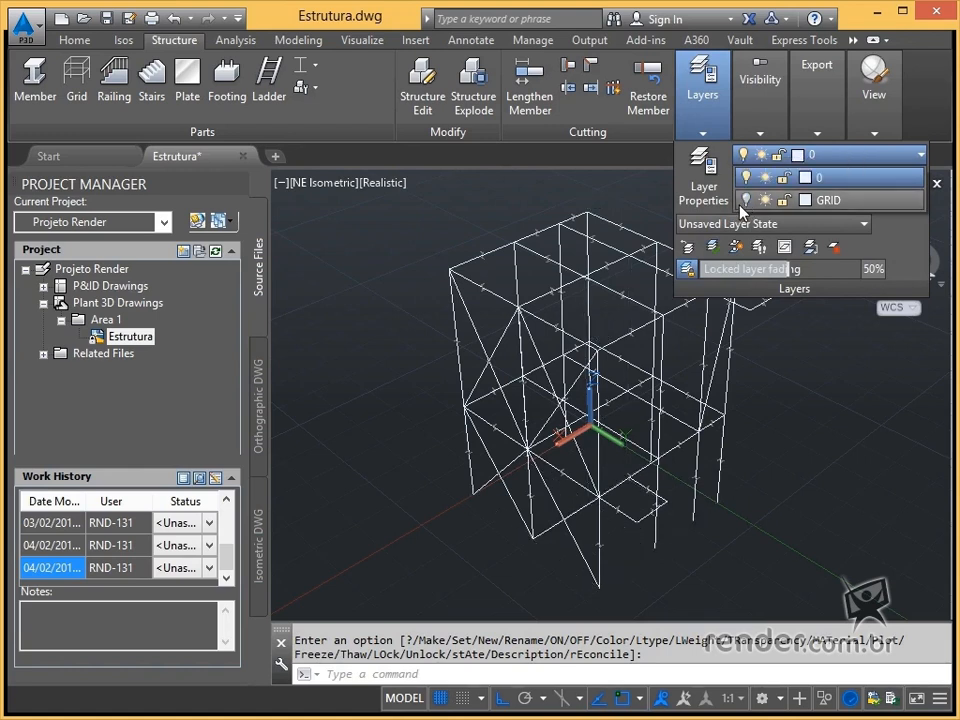
click(604, 206)
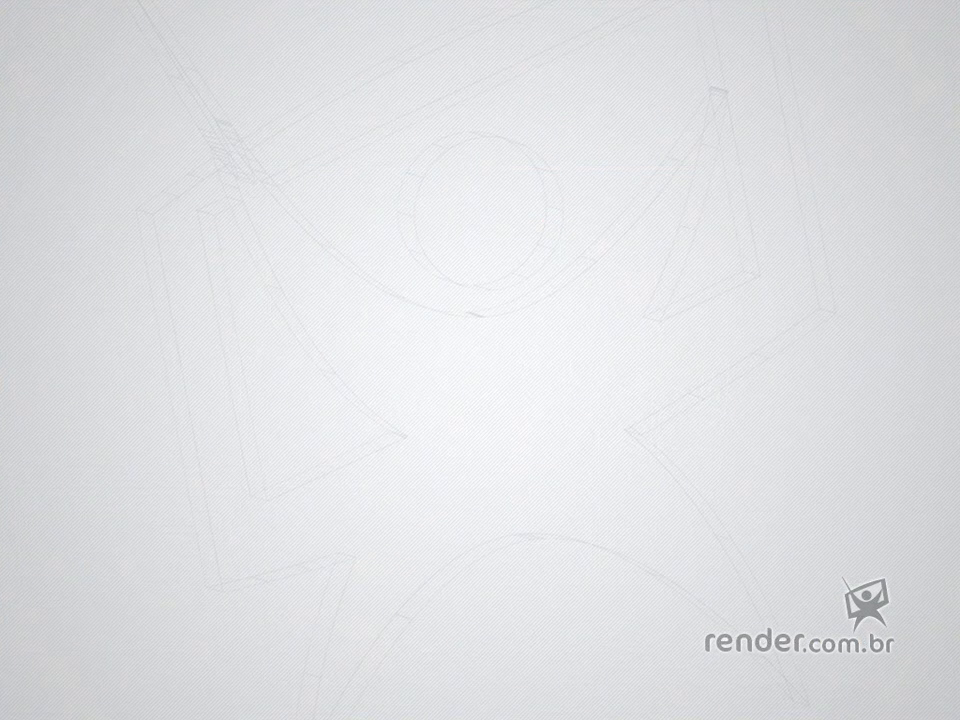